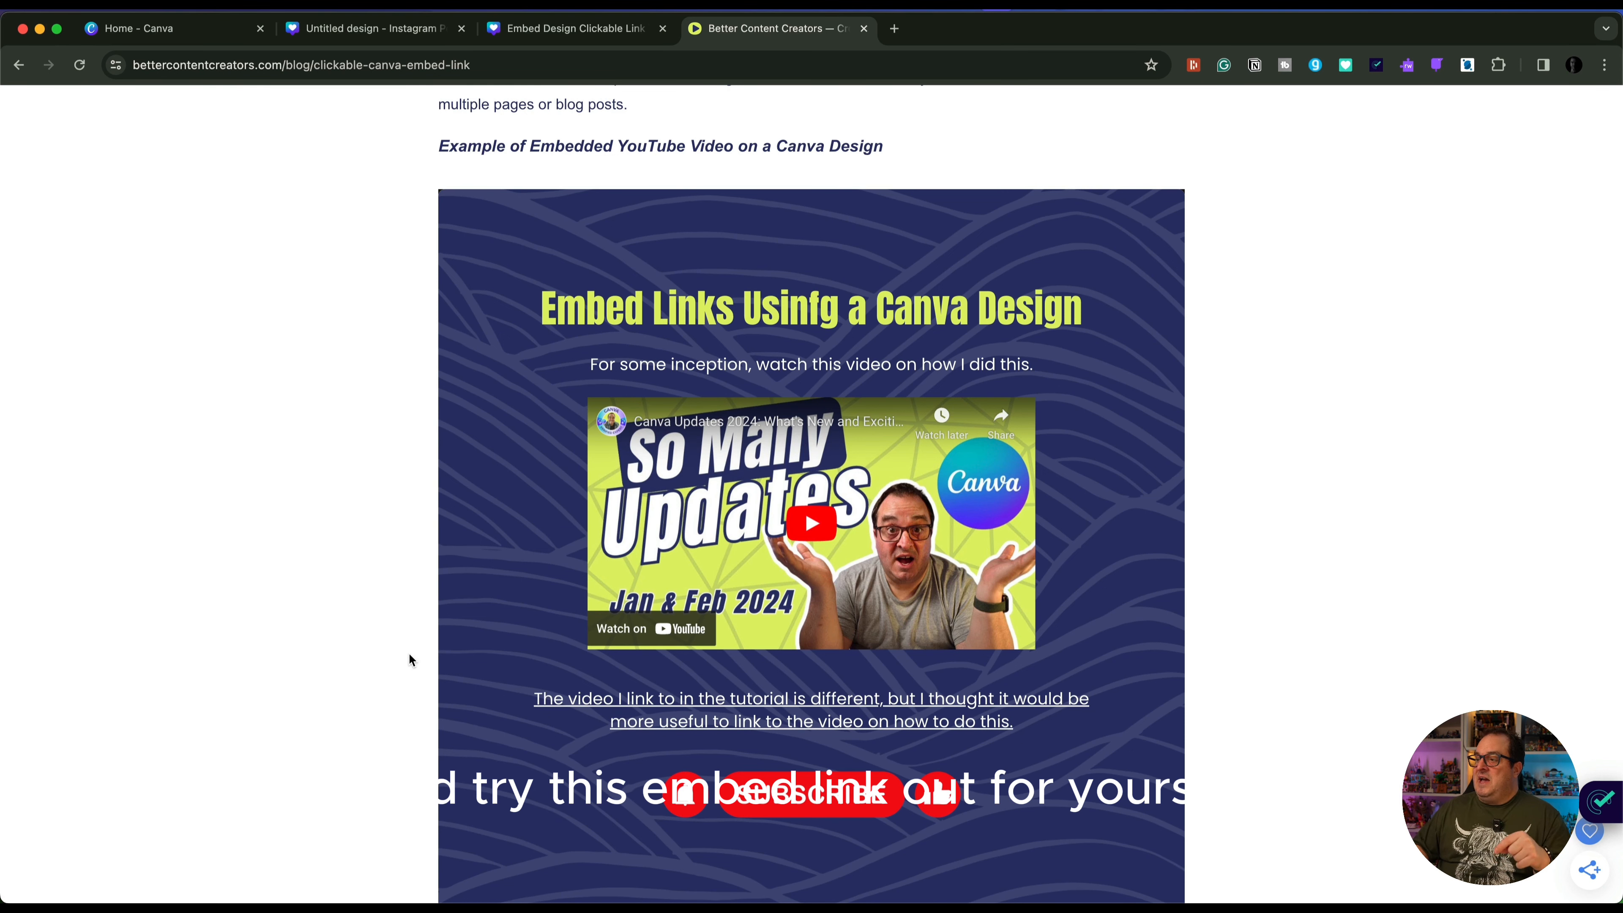
scroll(410, 659, "down", 3)
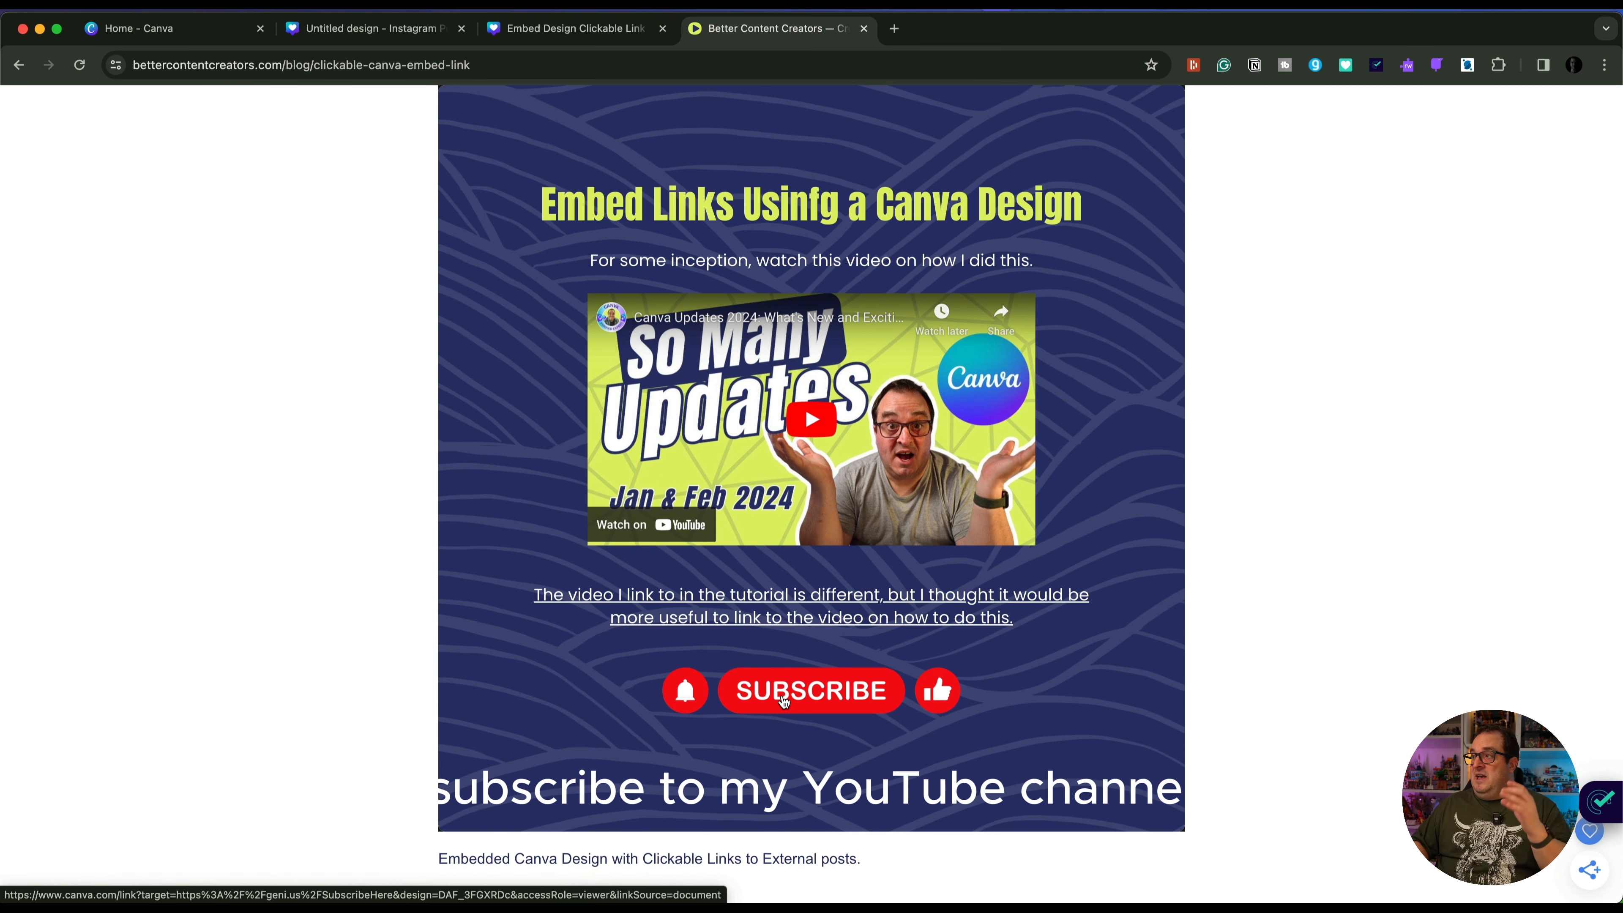
scroll(784, 702, "up", 3)
scroll(784, 701, "down", 3)
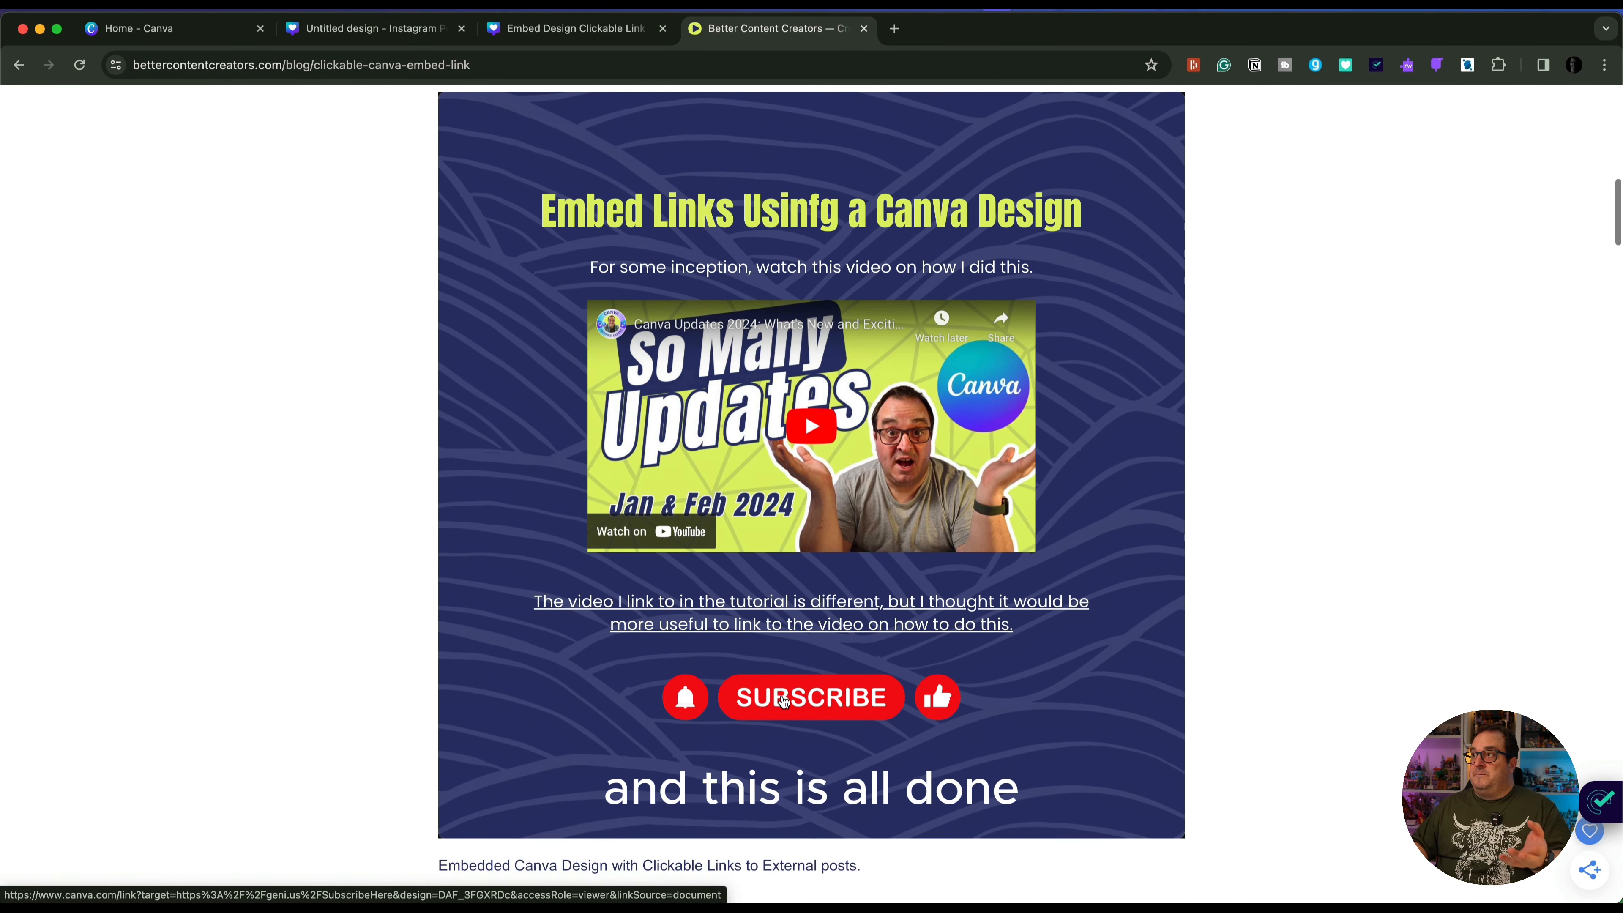
In the "Embed Design Clickable Link To a Canva Design" file, recolour the page 1 heading white and save the design
left_click(533, 37)
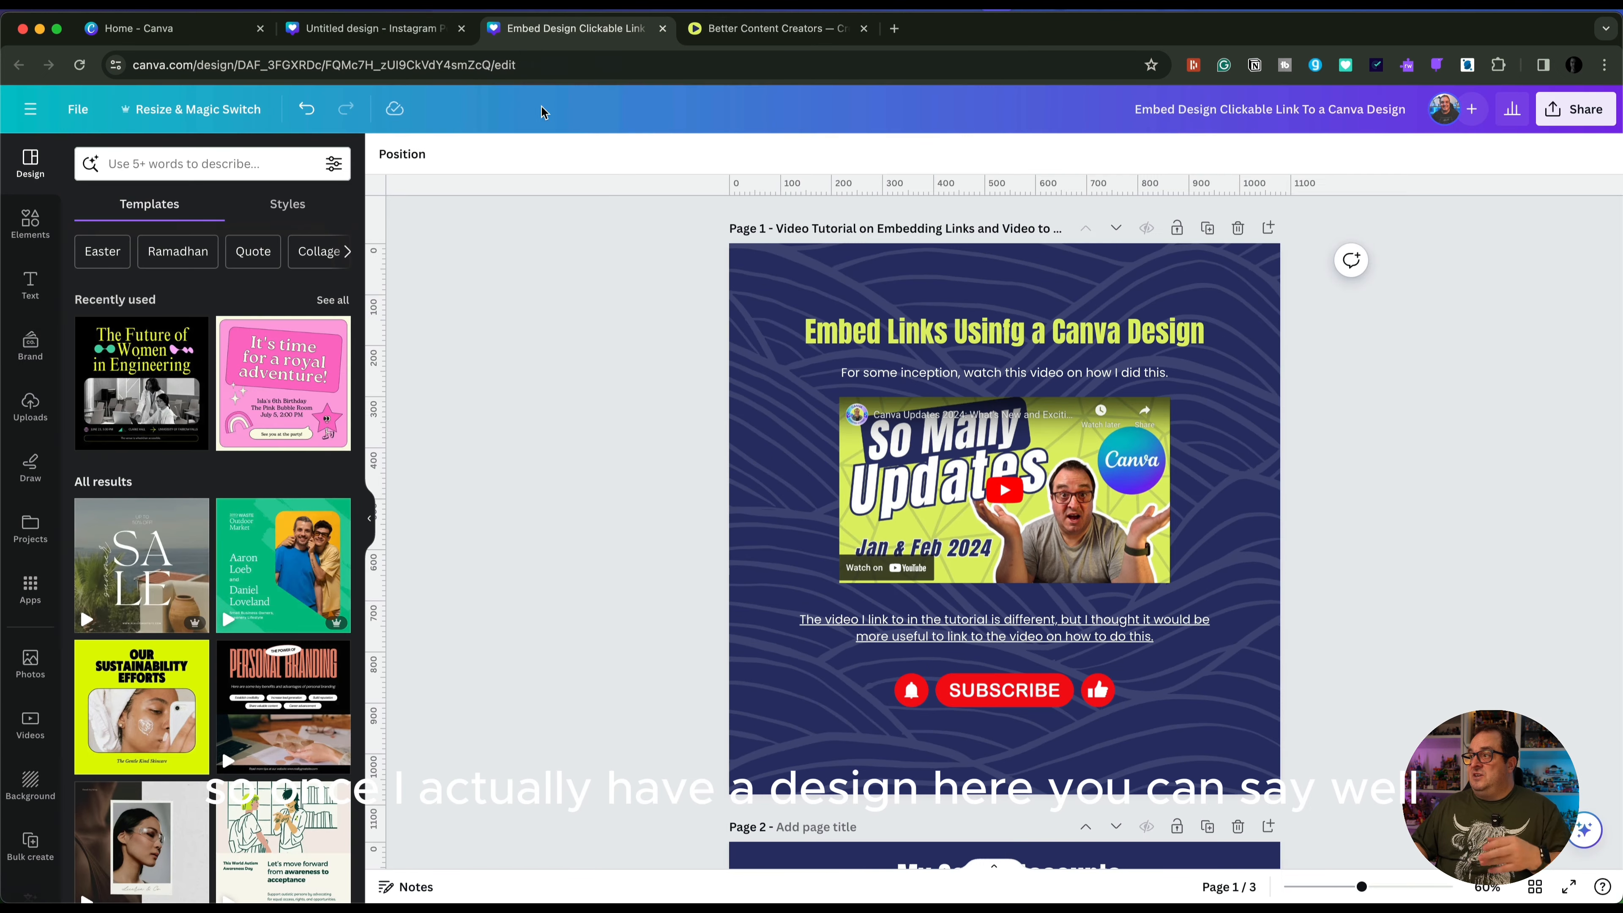
left_click(897, 331)
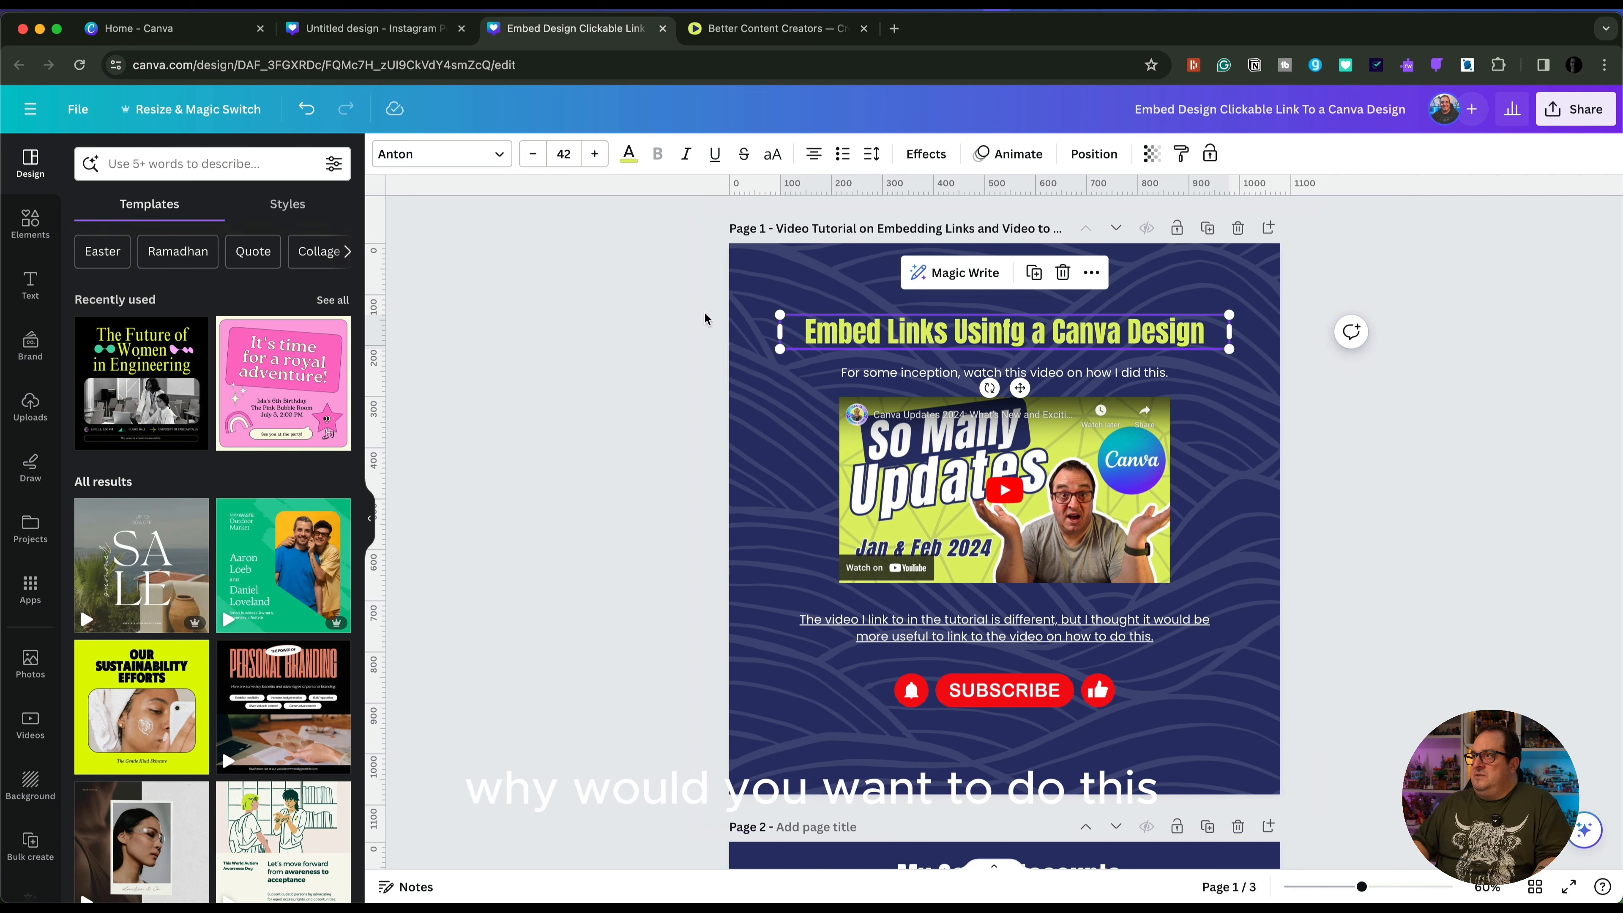
left_click(629, 156)
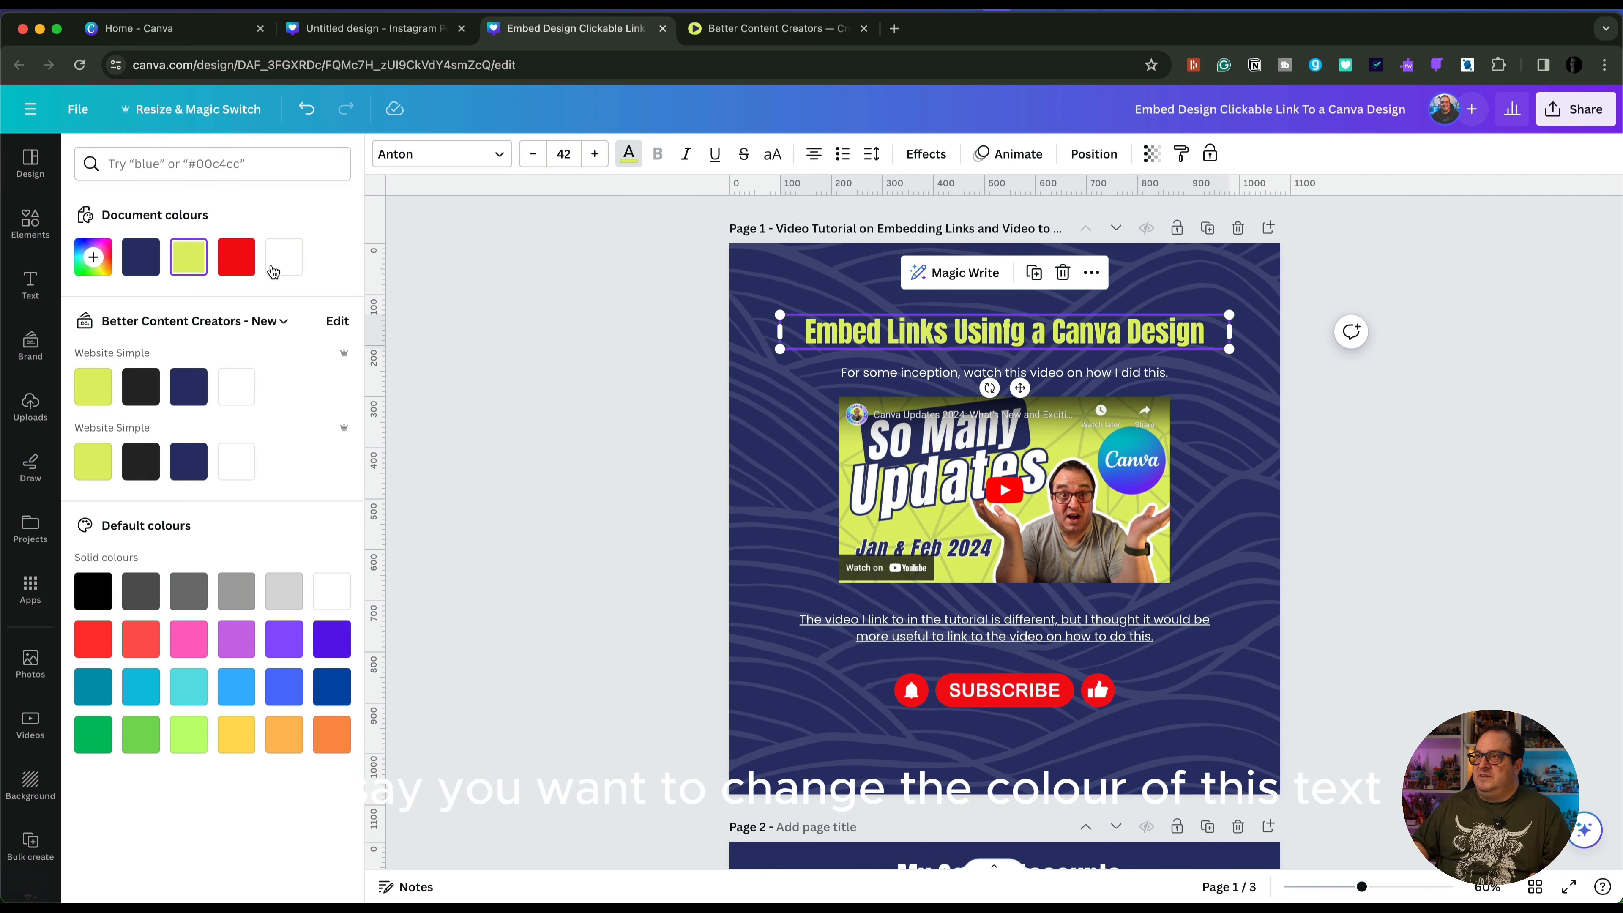
left_click(283, 256)
key("Escape")
key("Escape")
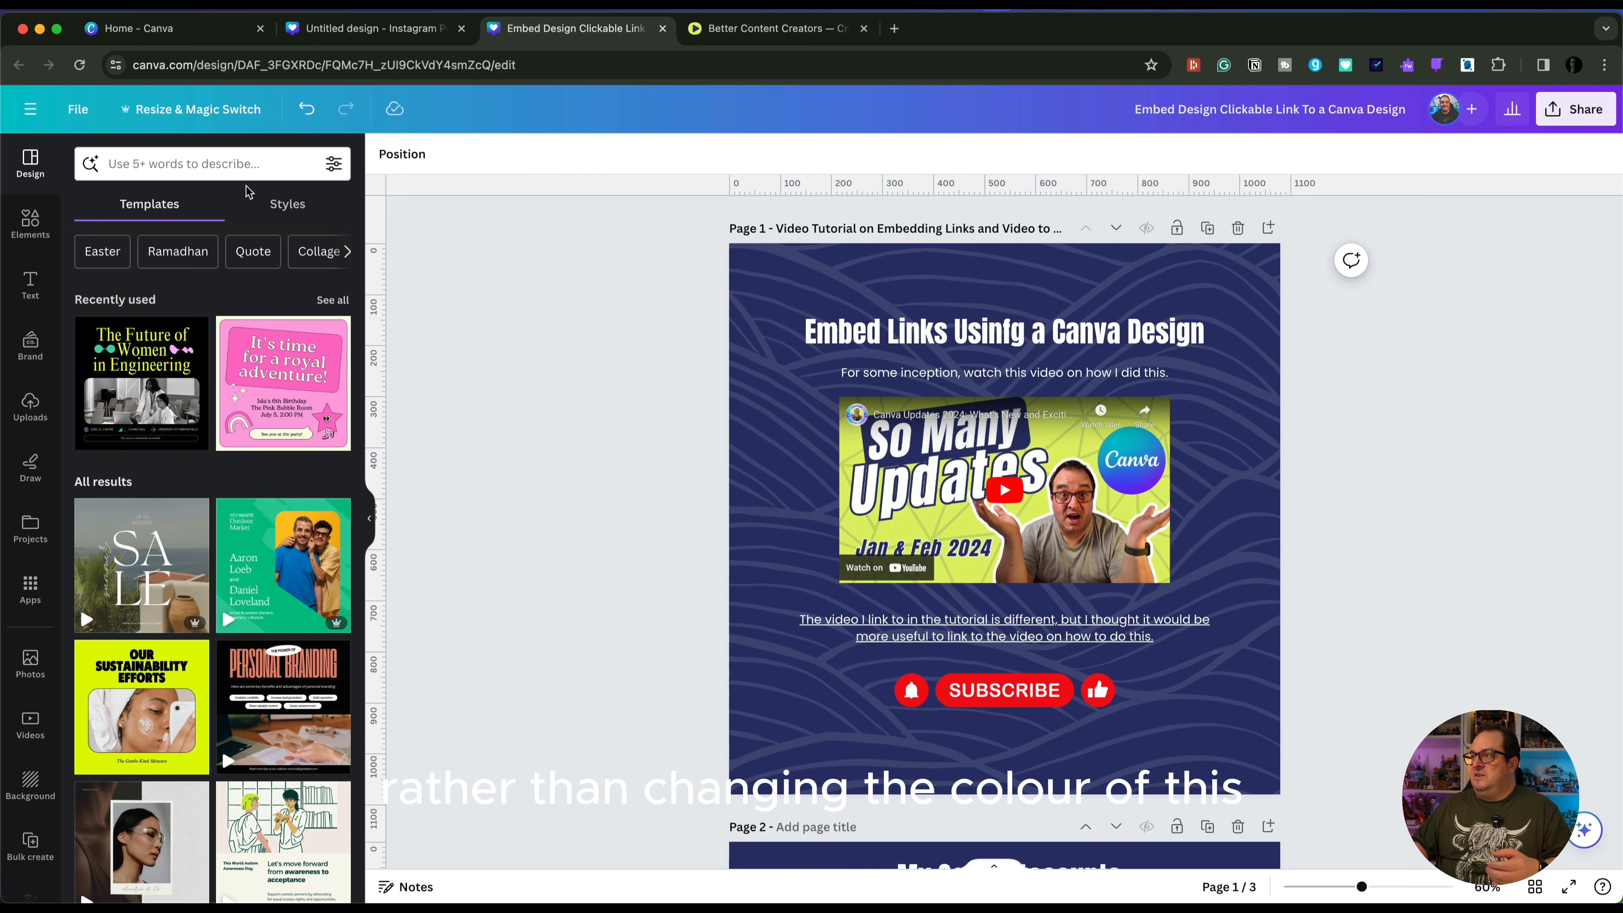
left_click(85, 113)
left_click(128, 374)
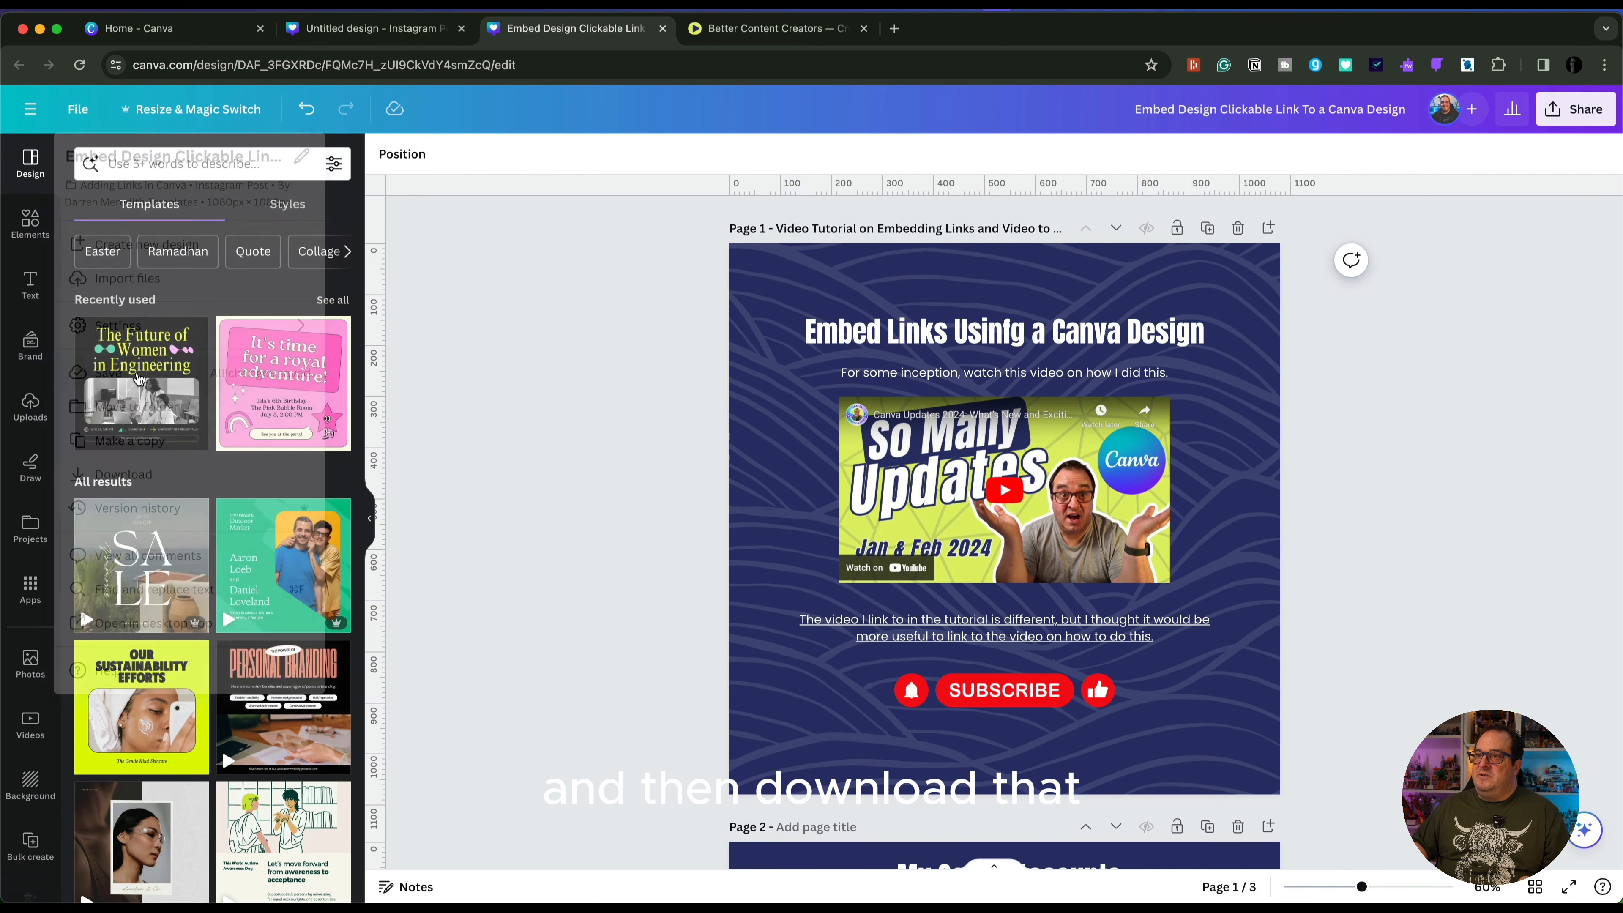
Reload the Better Content Creators blog page to check the embedded design's heading colour
left_click(767, 28)
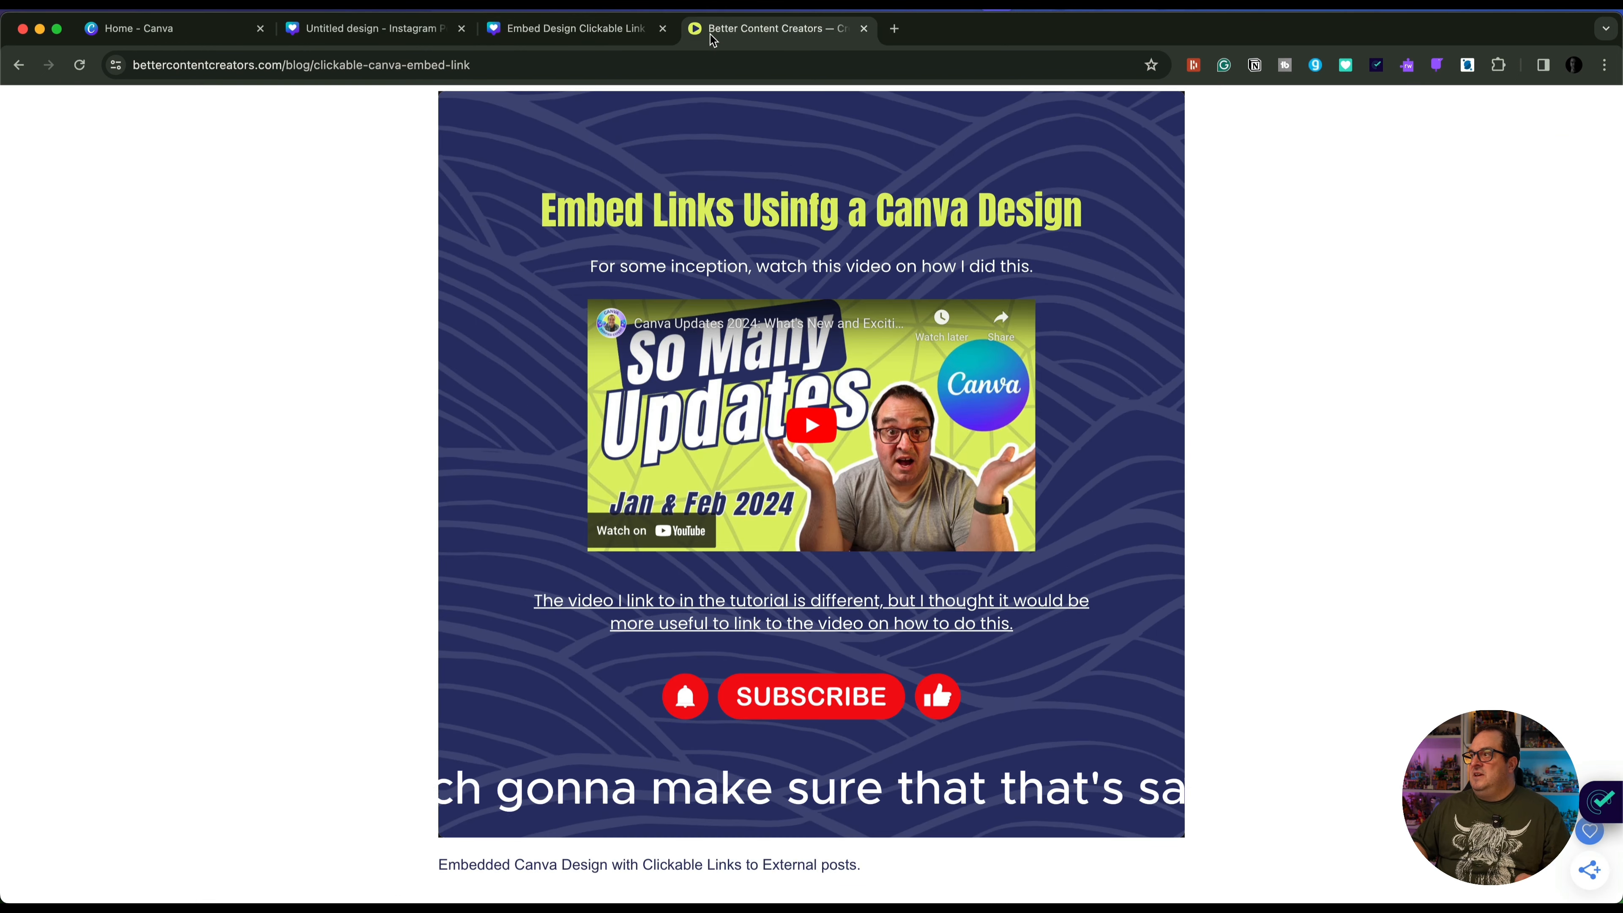
left_click(81, 66)
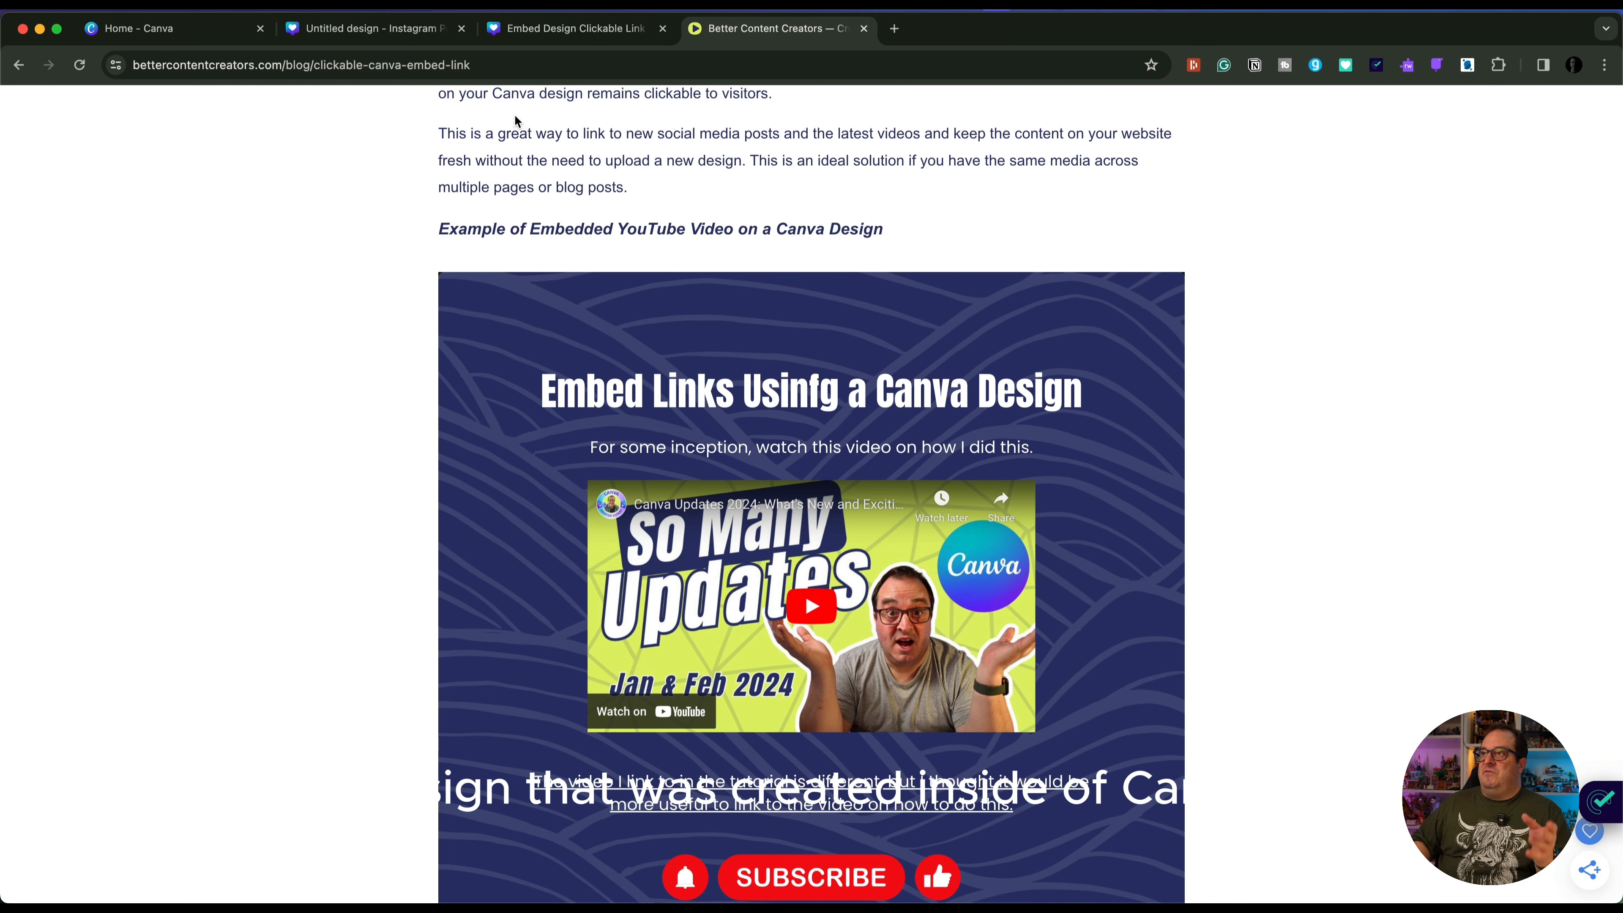
In the untitled Instagram post design, paste the copied YouTube link as an embedded video and move it slightly up
left_click(324, 35)
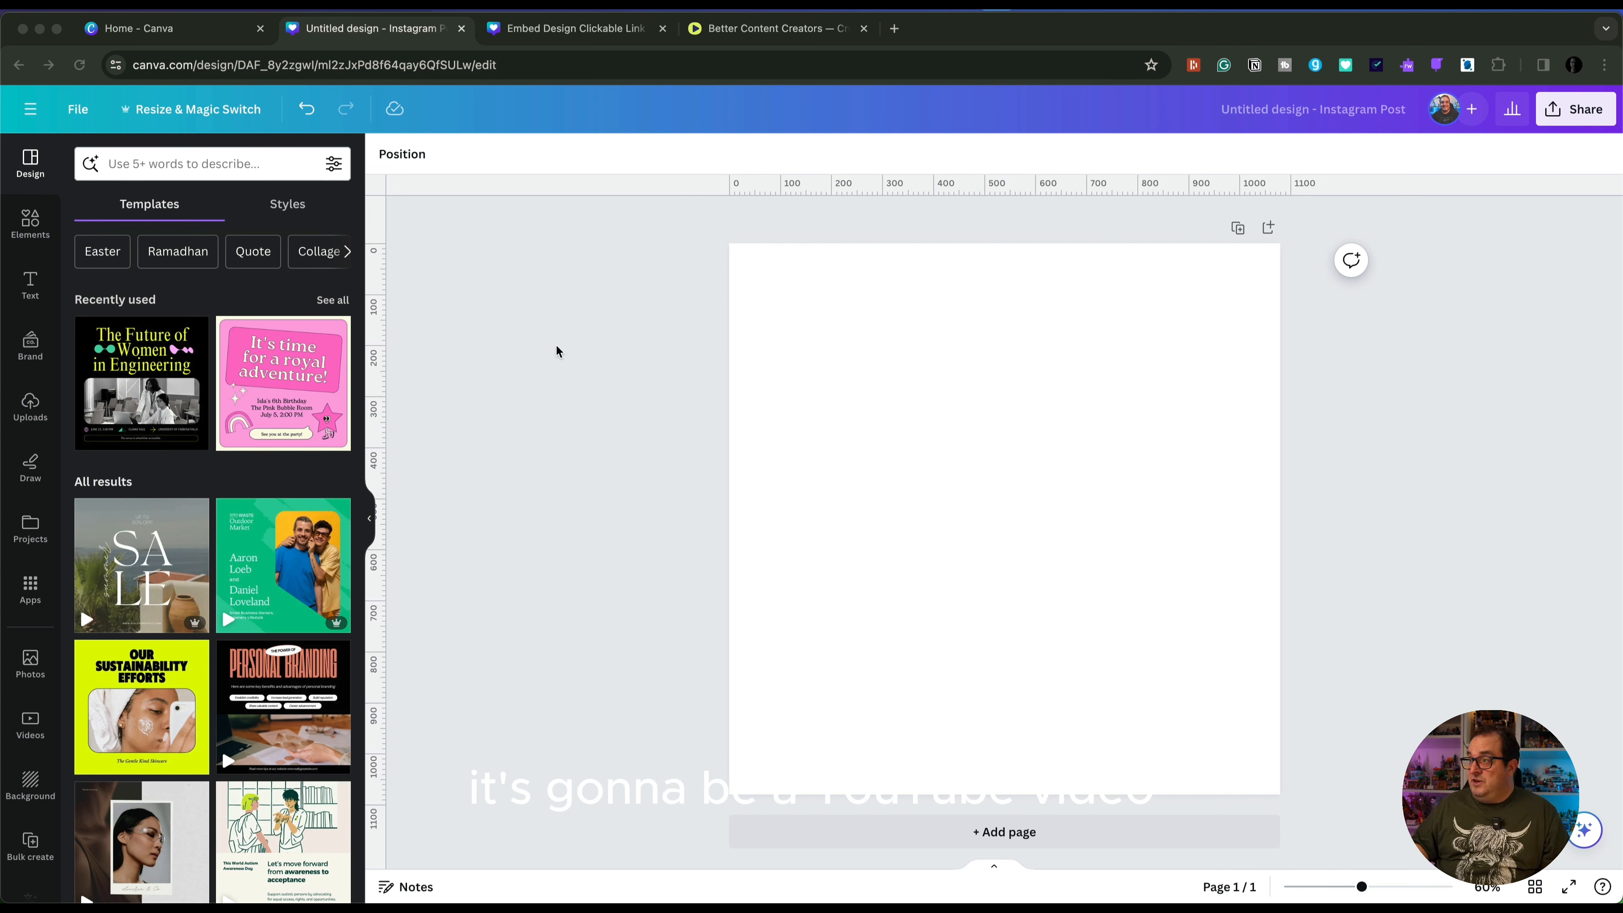
left_click(905, 481)
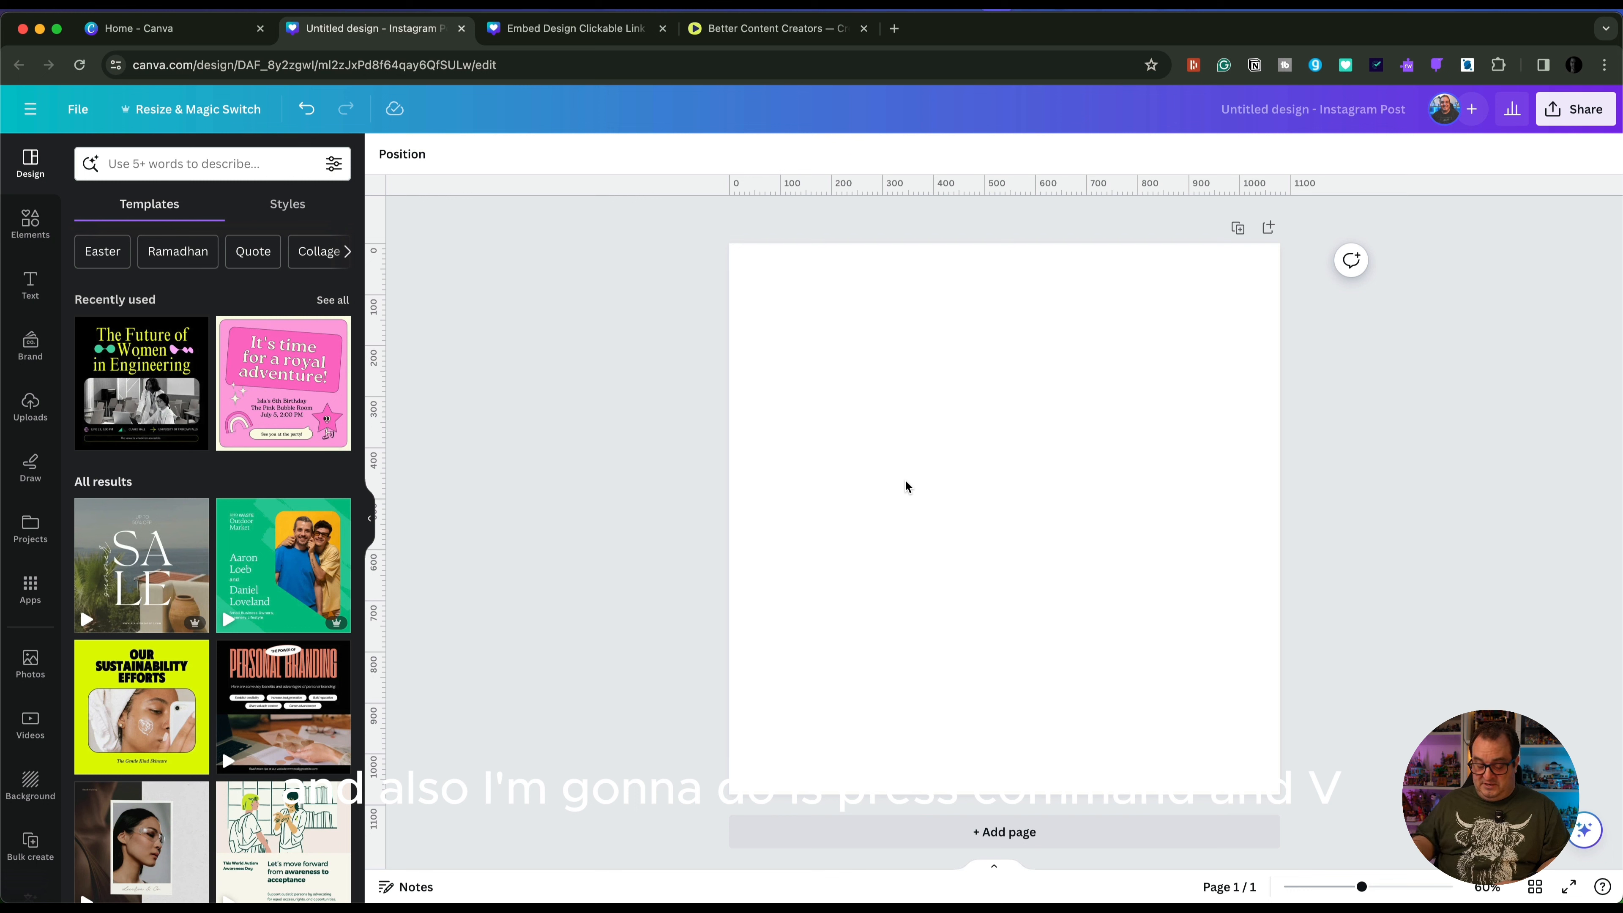
key("super+v")
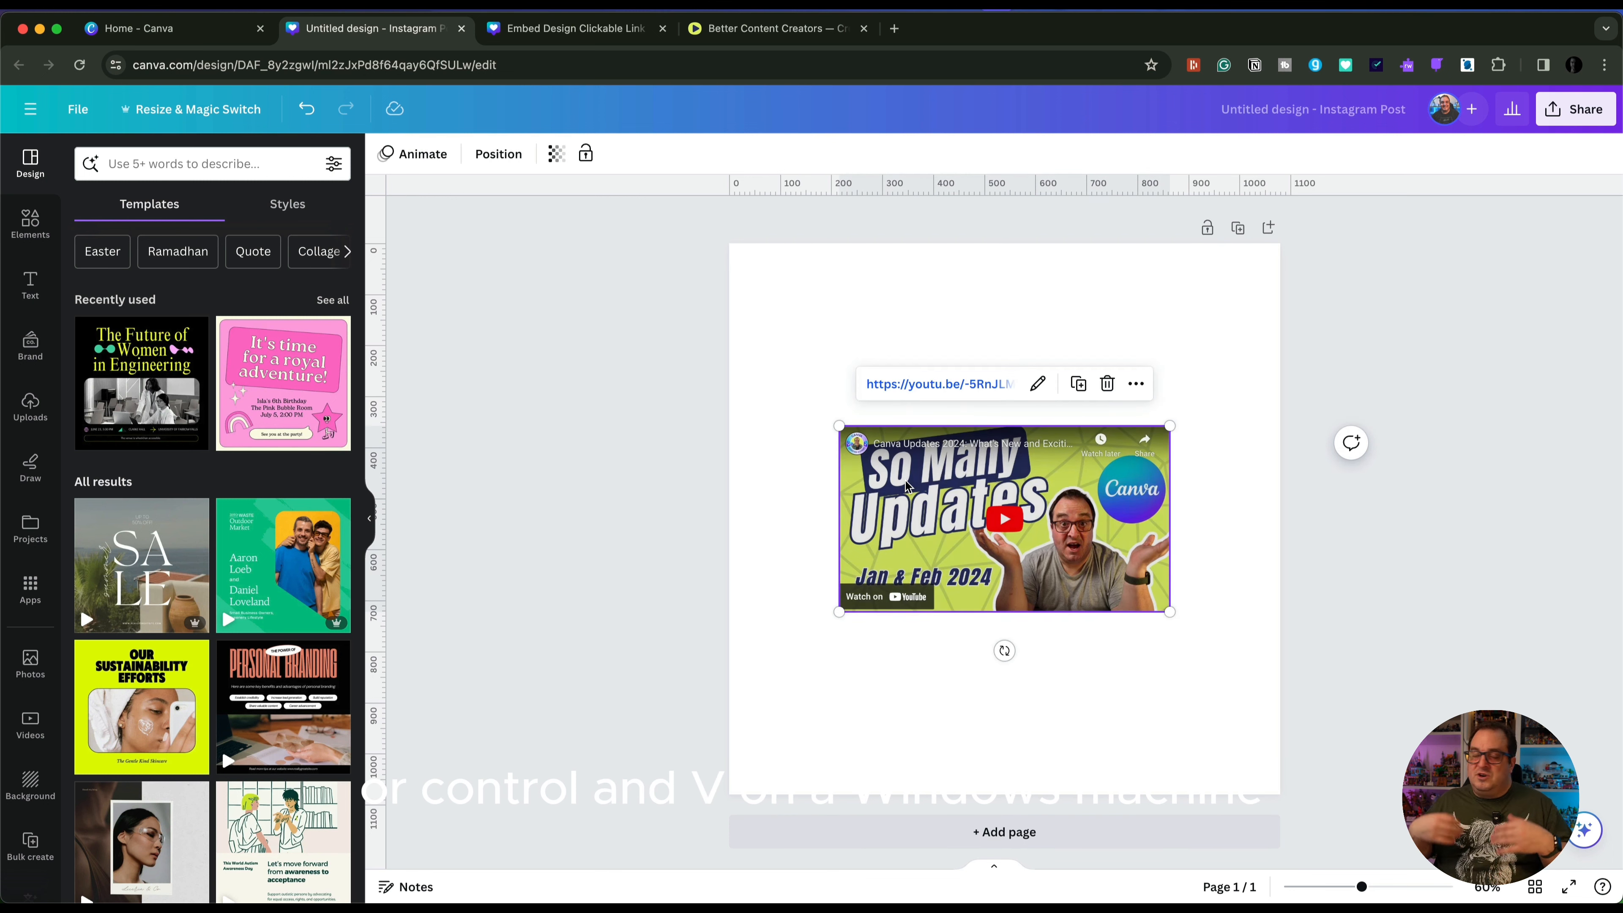
left_click(810, 502)
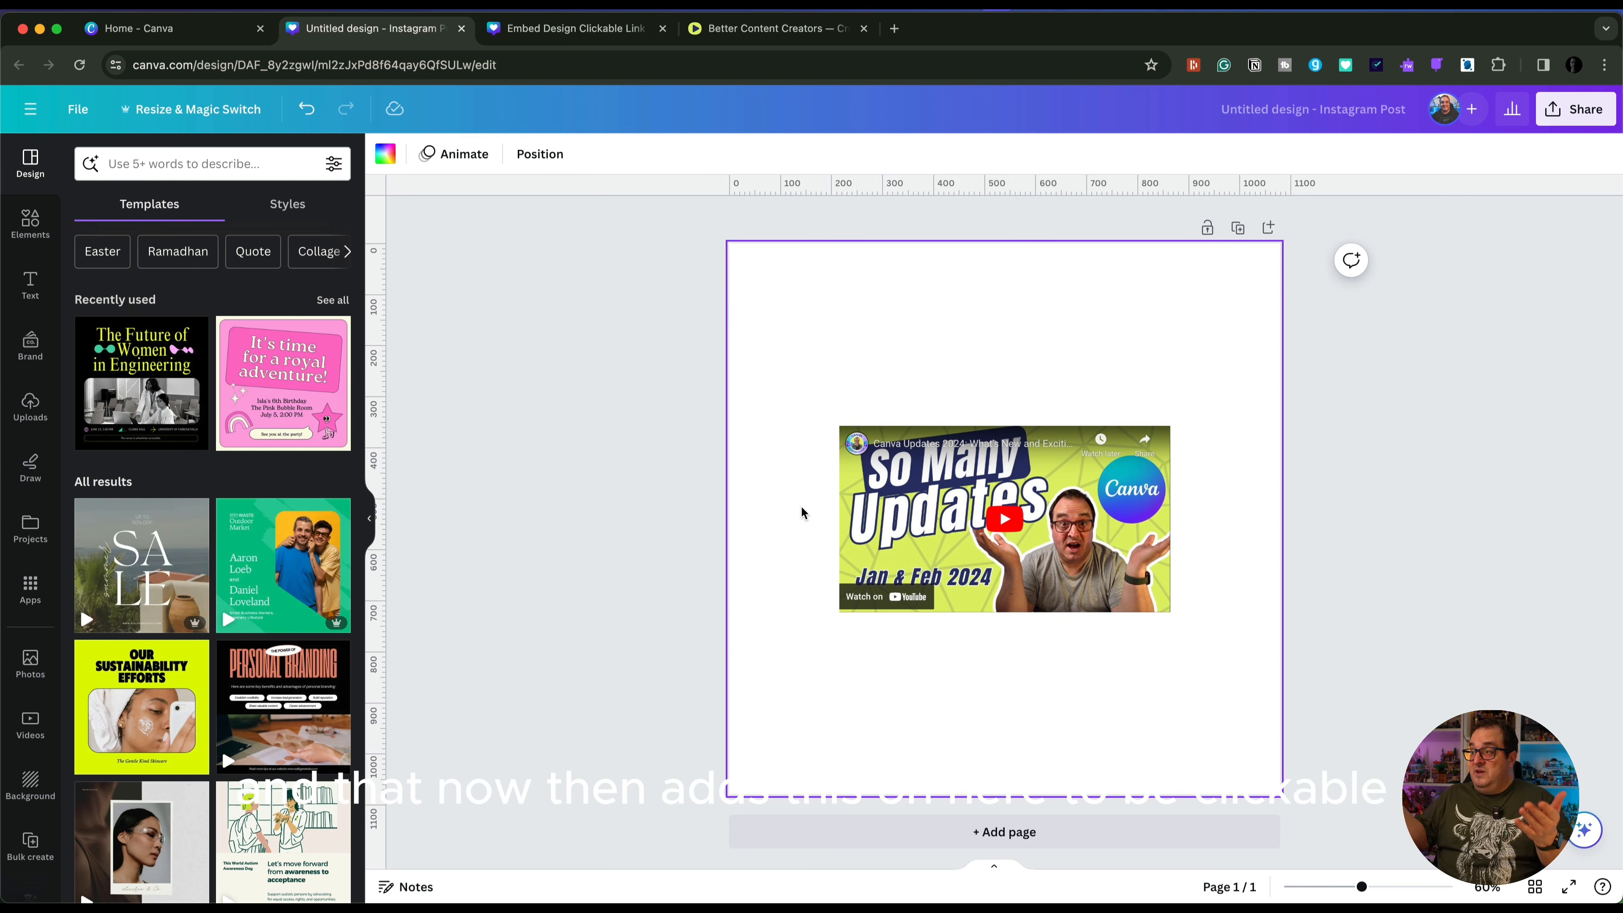
left_click_drag(913, 496, 914, 462)
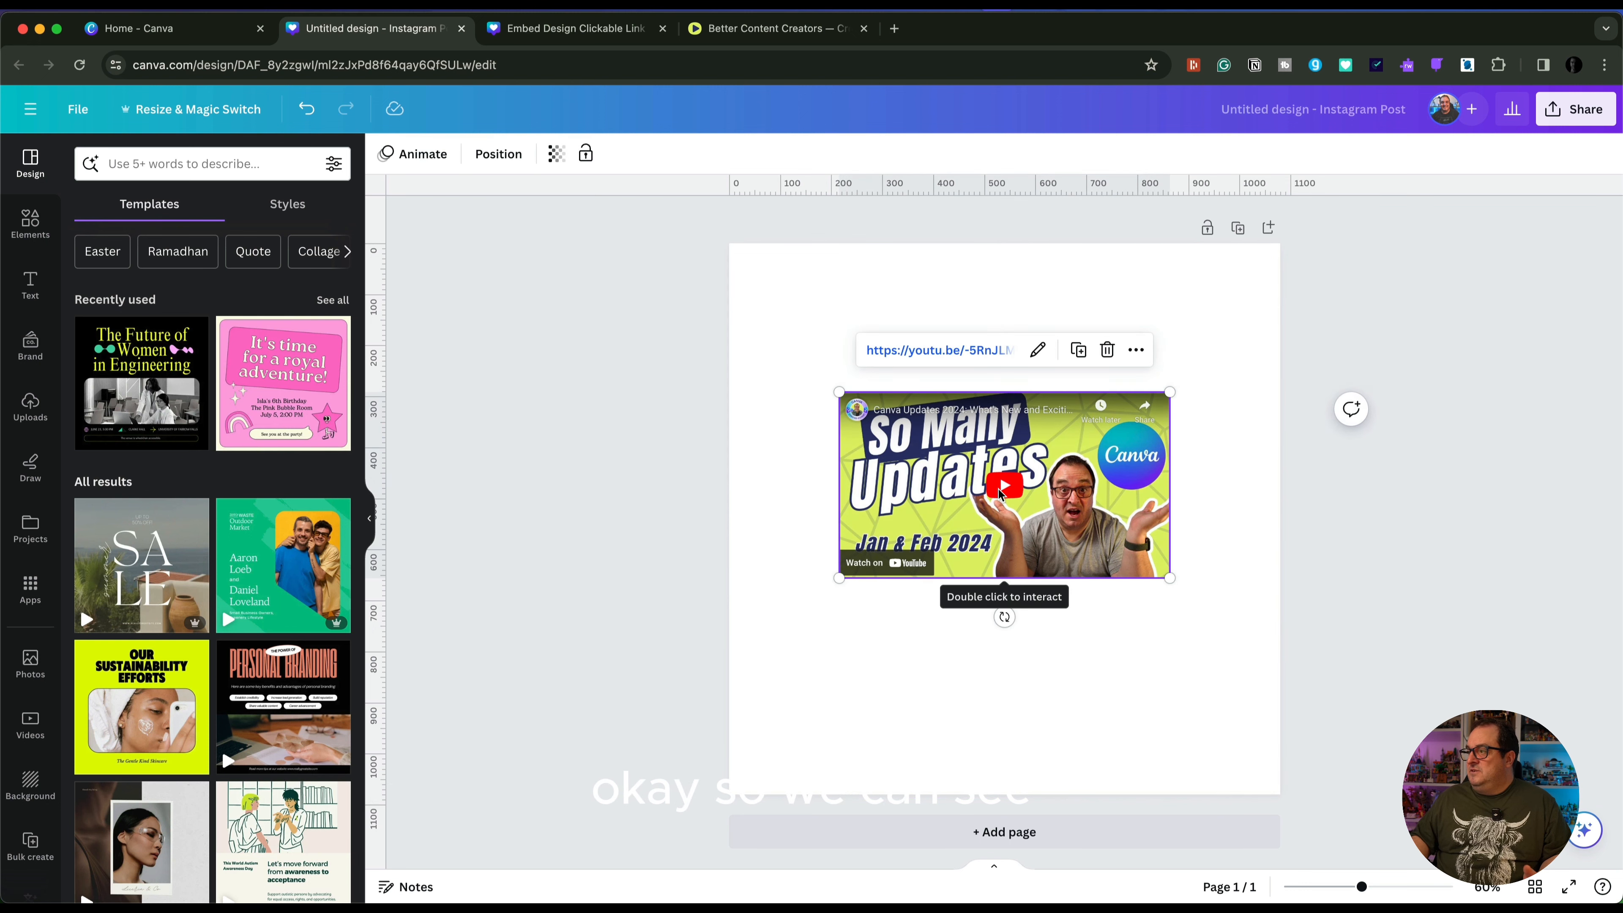
left_click(873, 630)
left_click(886, 569)
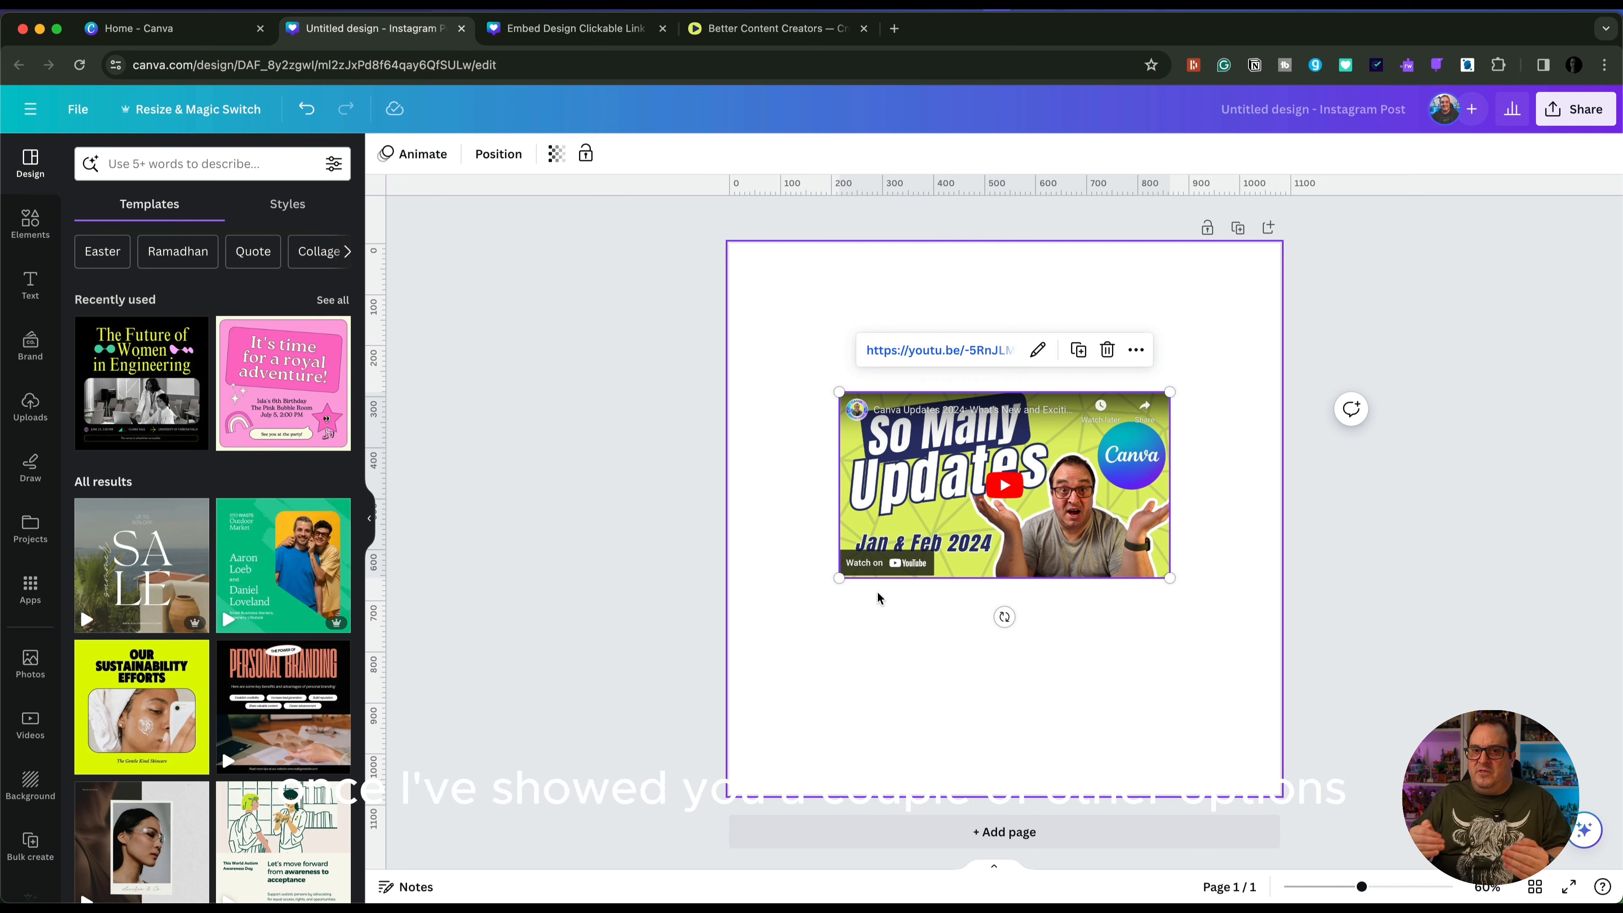
left_click(825, 626)
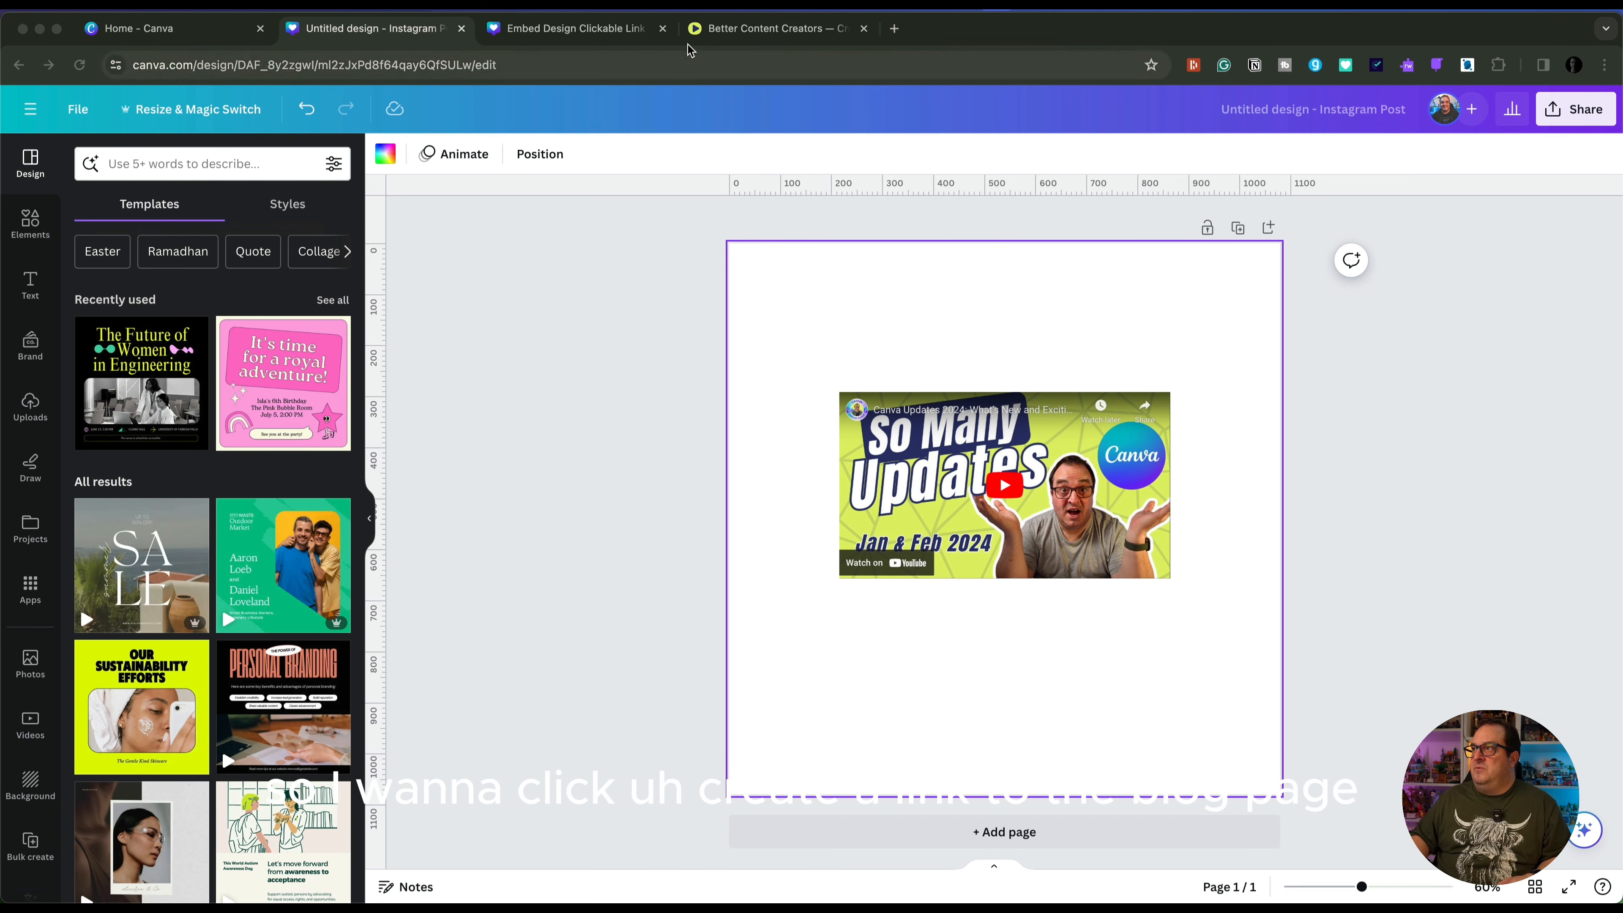
Copy the blog post's web address and paste it into the untitled Instagram post as an embedded link preview
left_click(713, 31)
left_click(427, 65)
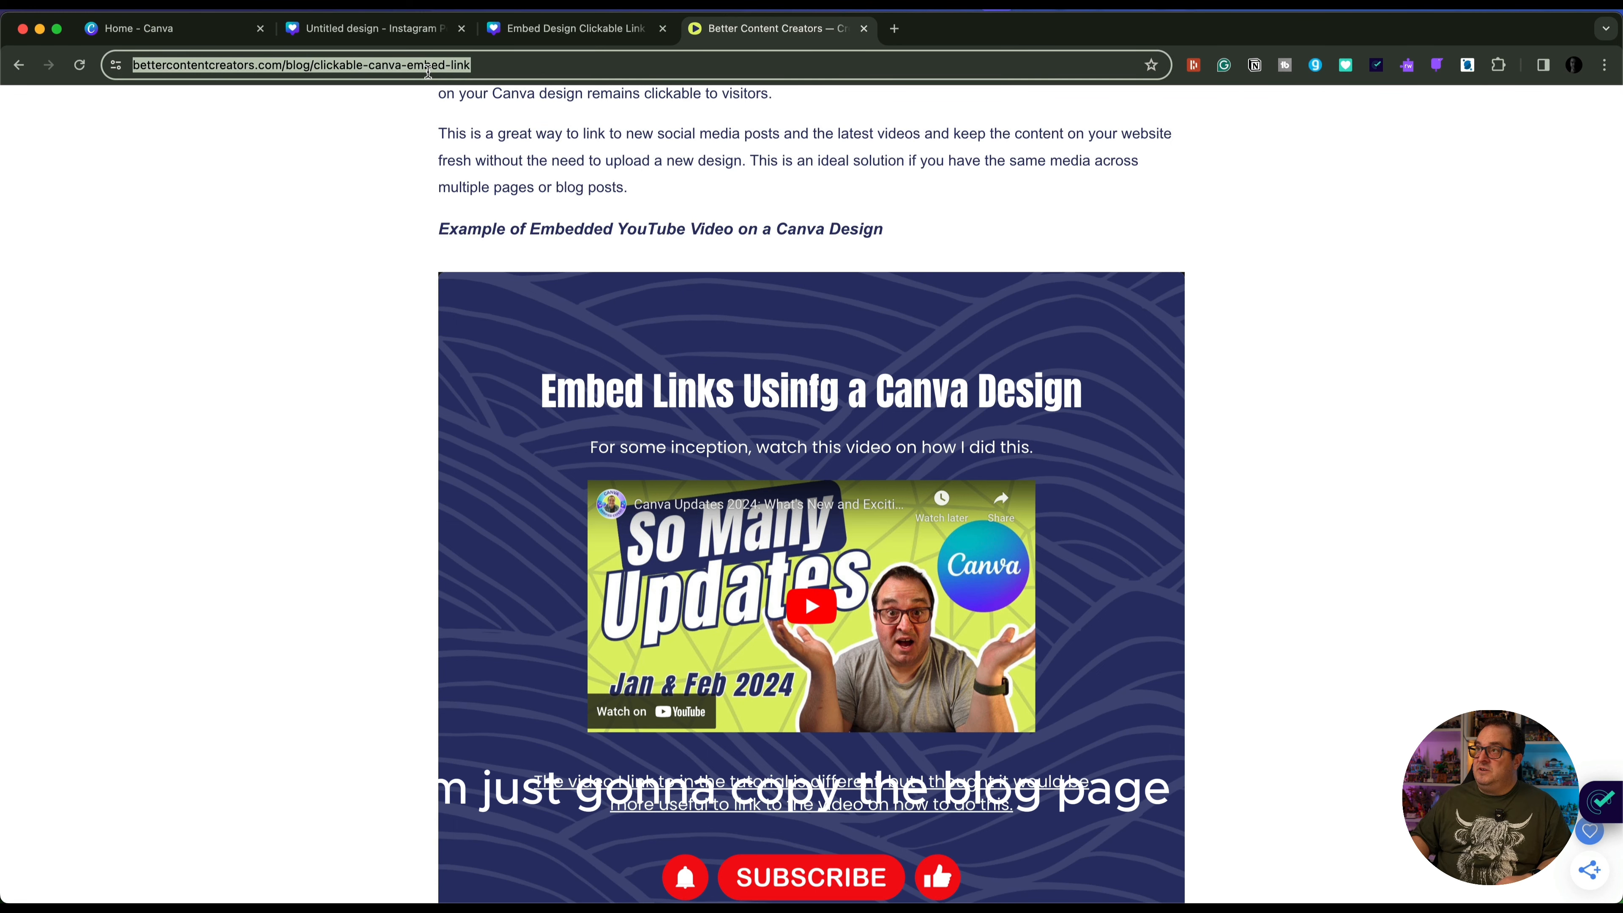
left_click(566, 33)
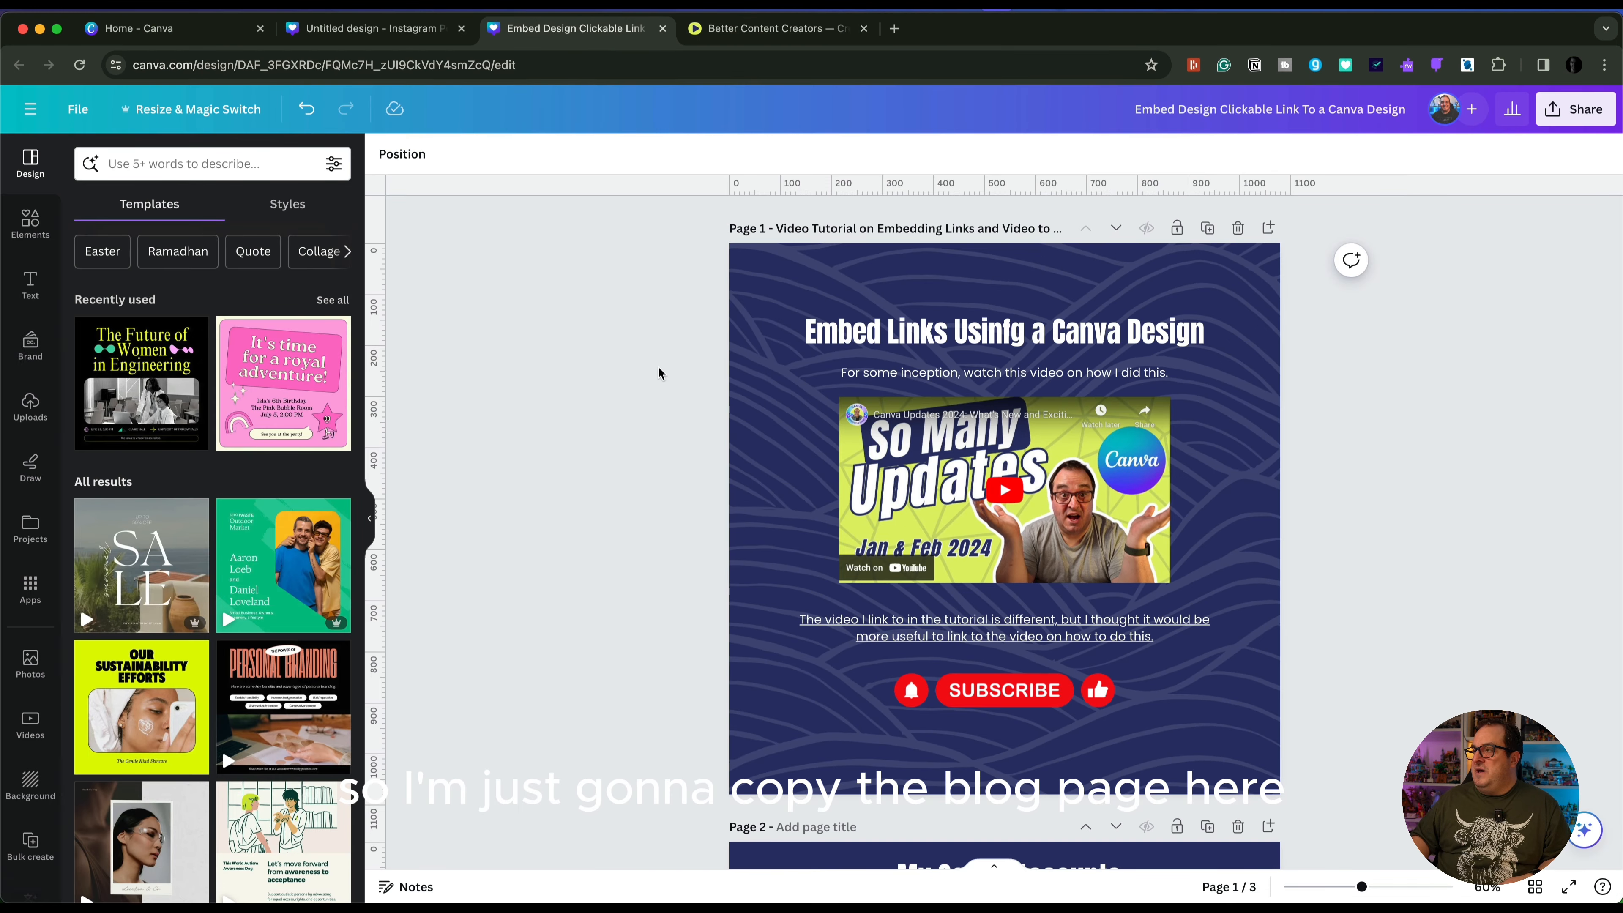
left_click(369, 28)
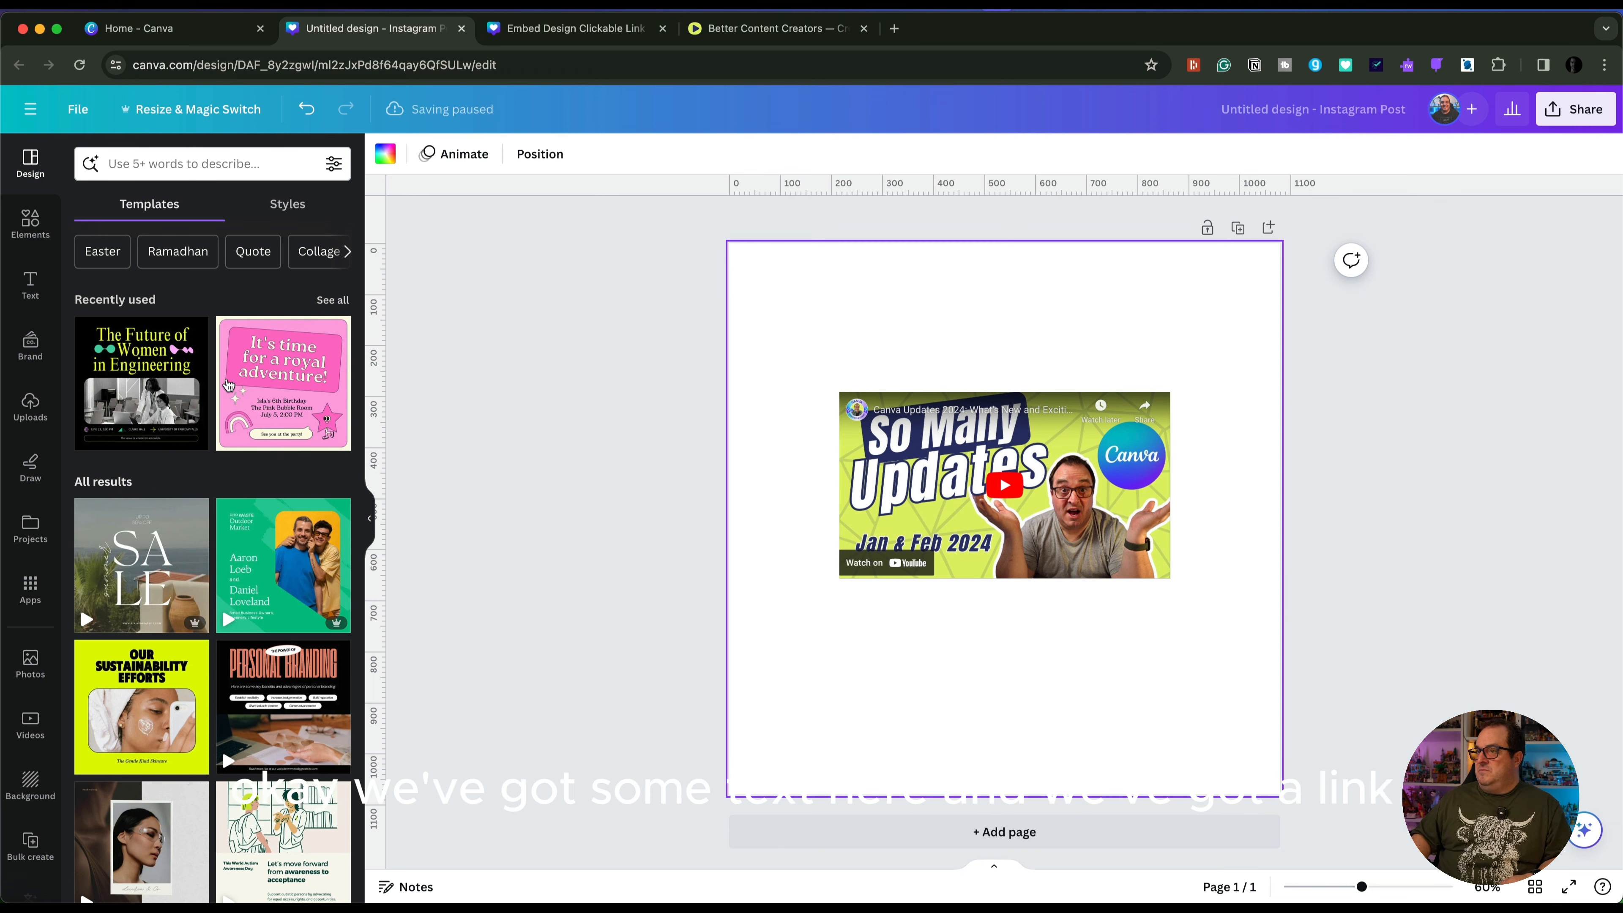
key("super+v")
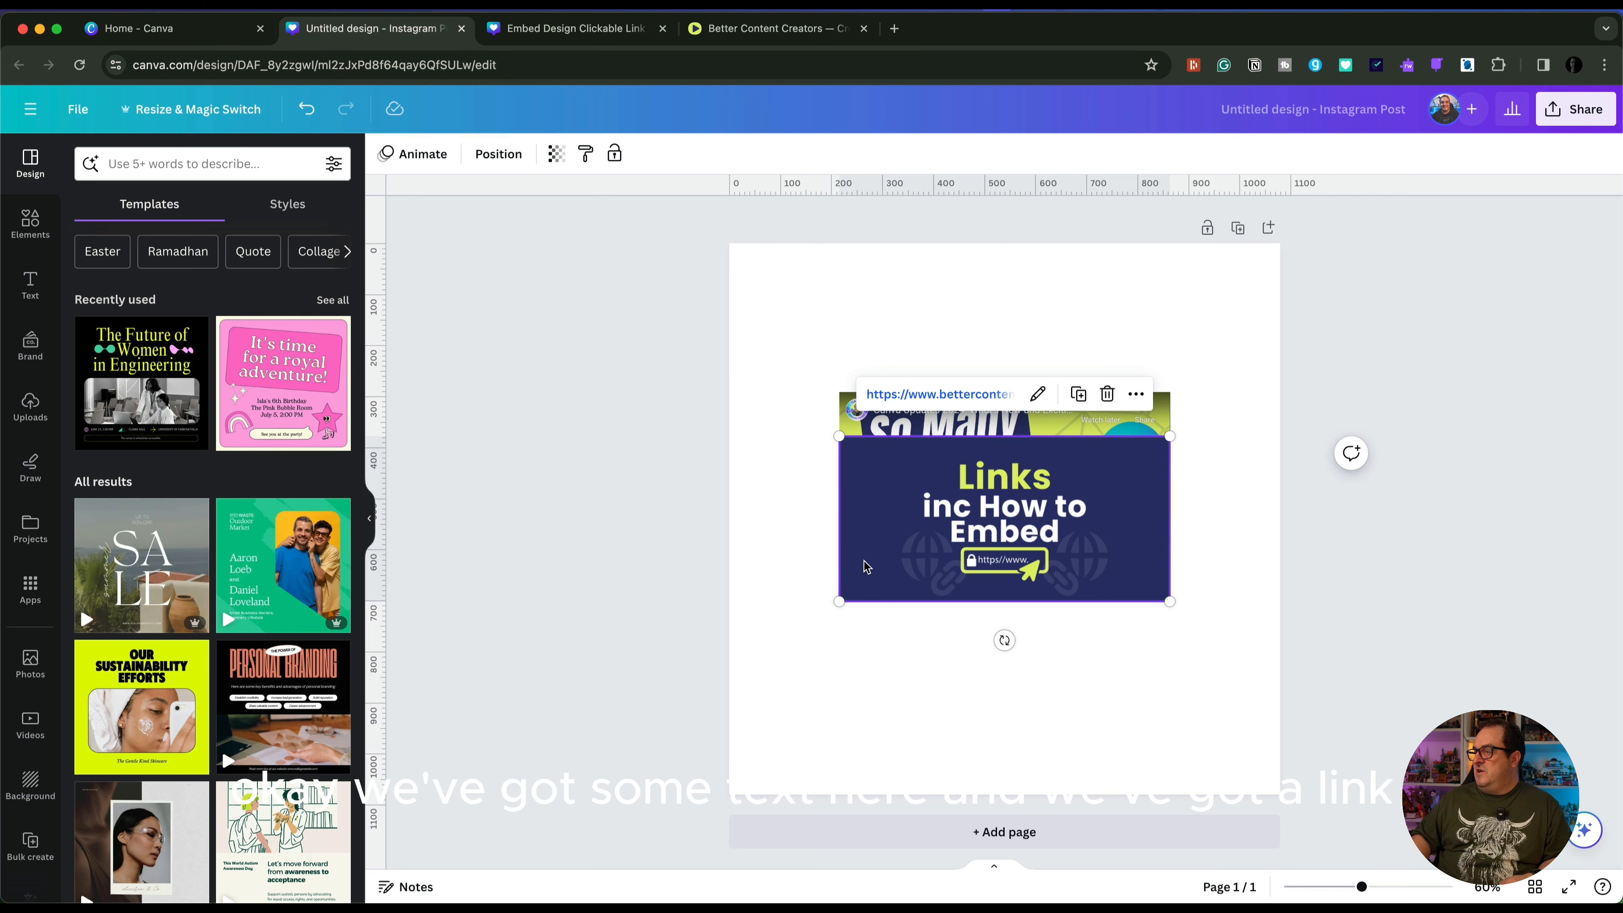
Separate the video and the blog preview by moving the video higher, and delete the blog preview
left_click_drag(985, 524, 985, 614)
left_click_drag(985, 454, 985, 379)
left_click_drag(984, 620, 982, 613)
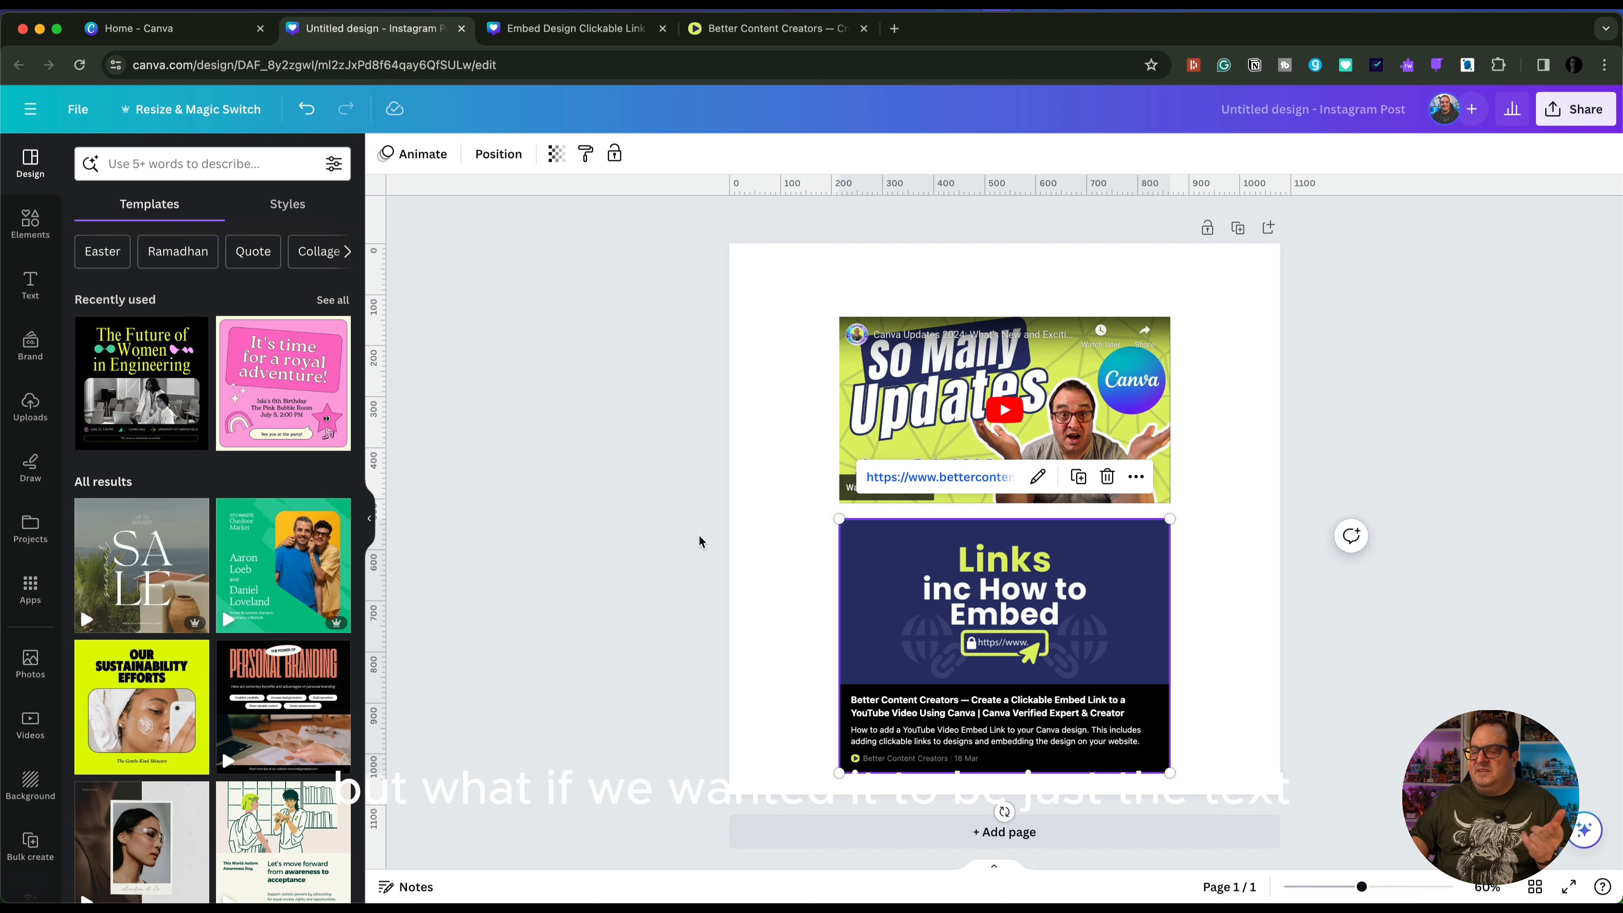
left_click(1106, 480)
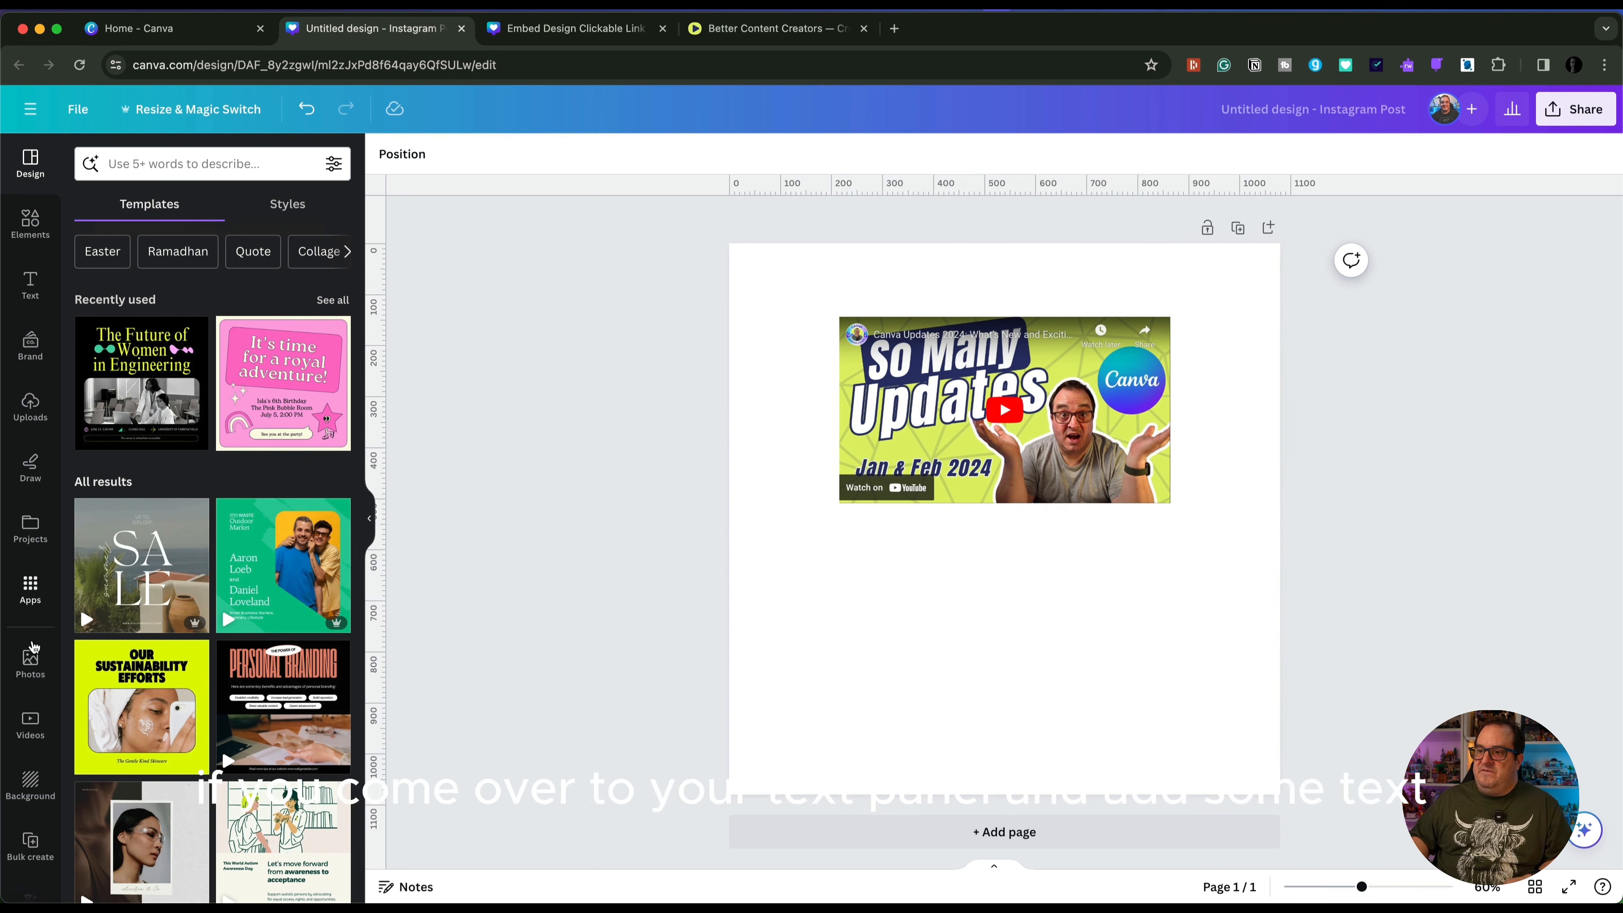
Add the brand title text "Title Used for YT Thumbnails - Anton" and place it just below the video
left_click(30, 285)
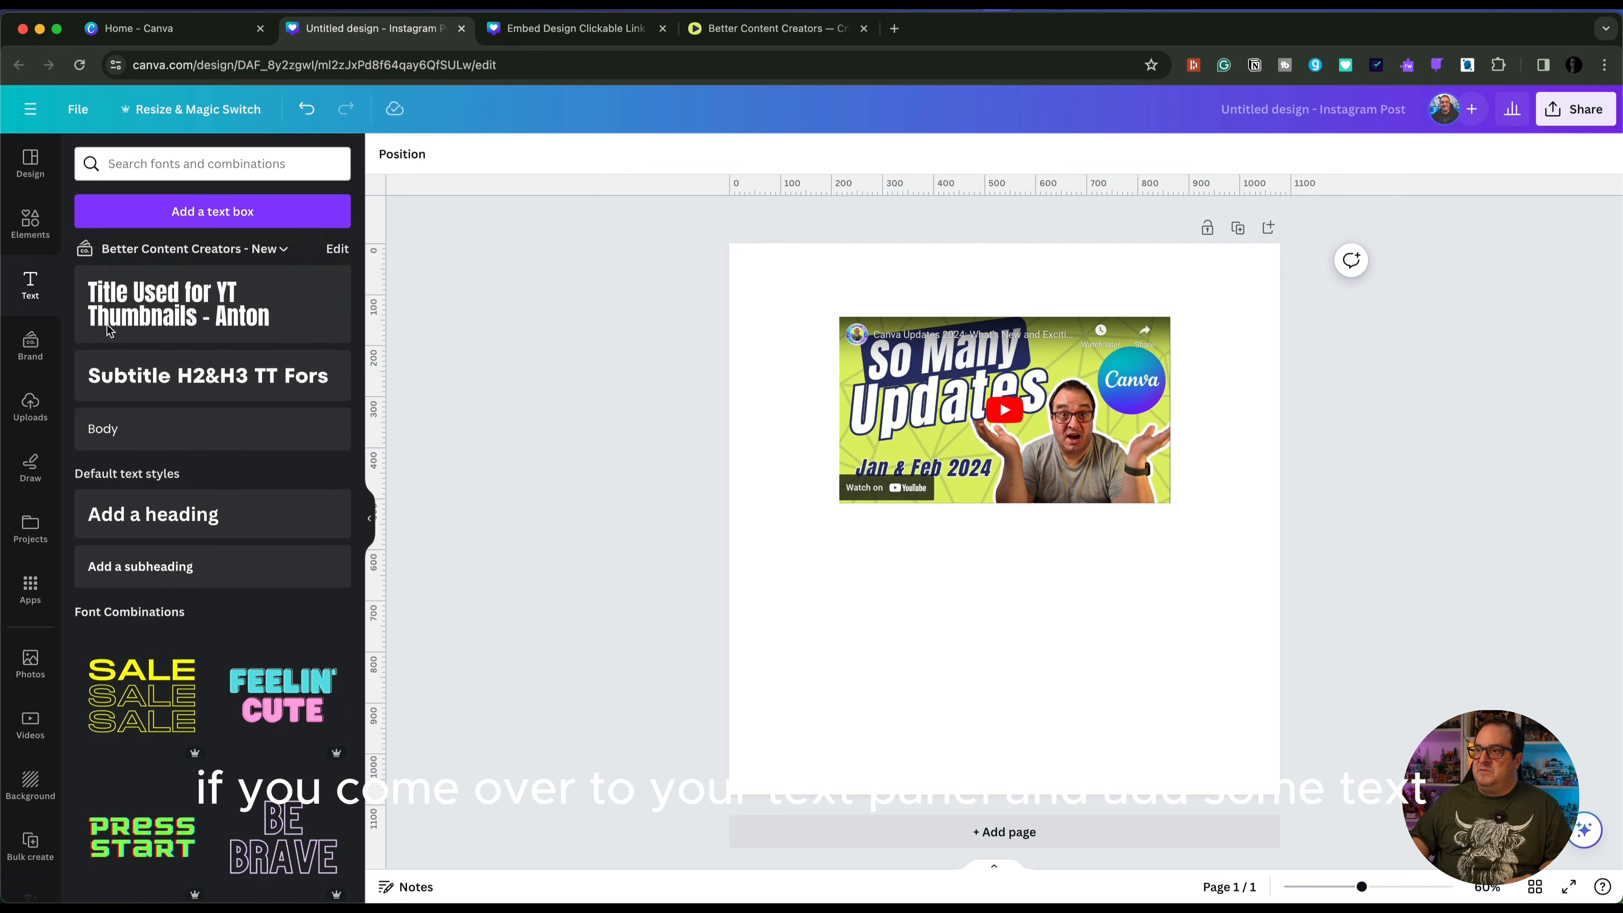
left_click(244, 298)
left_click(543, 572)
left_click(996, 536)
left_click_drag(995, 535, 996, 564)
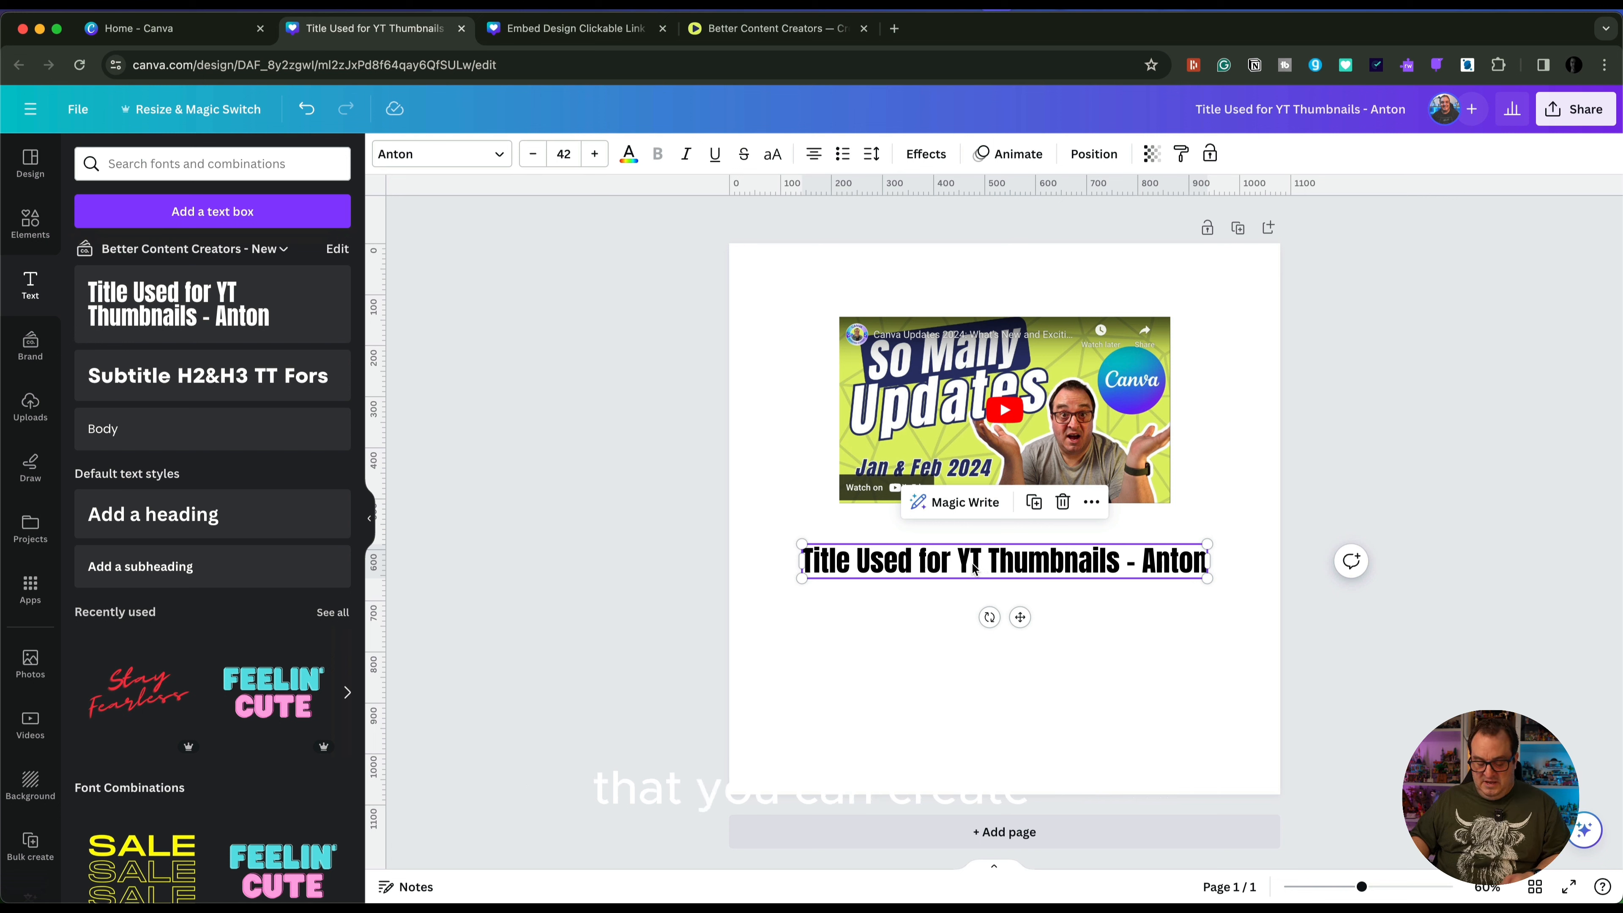
left_click(1096, 508)
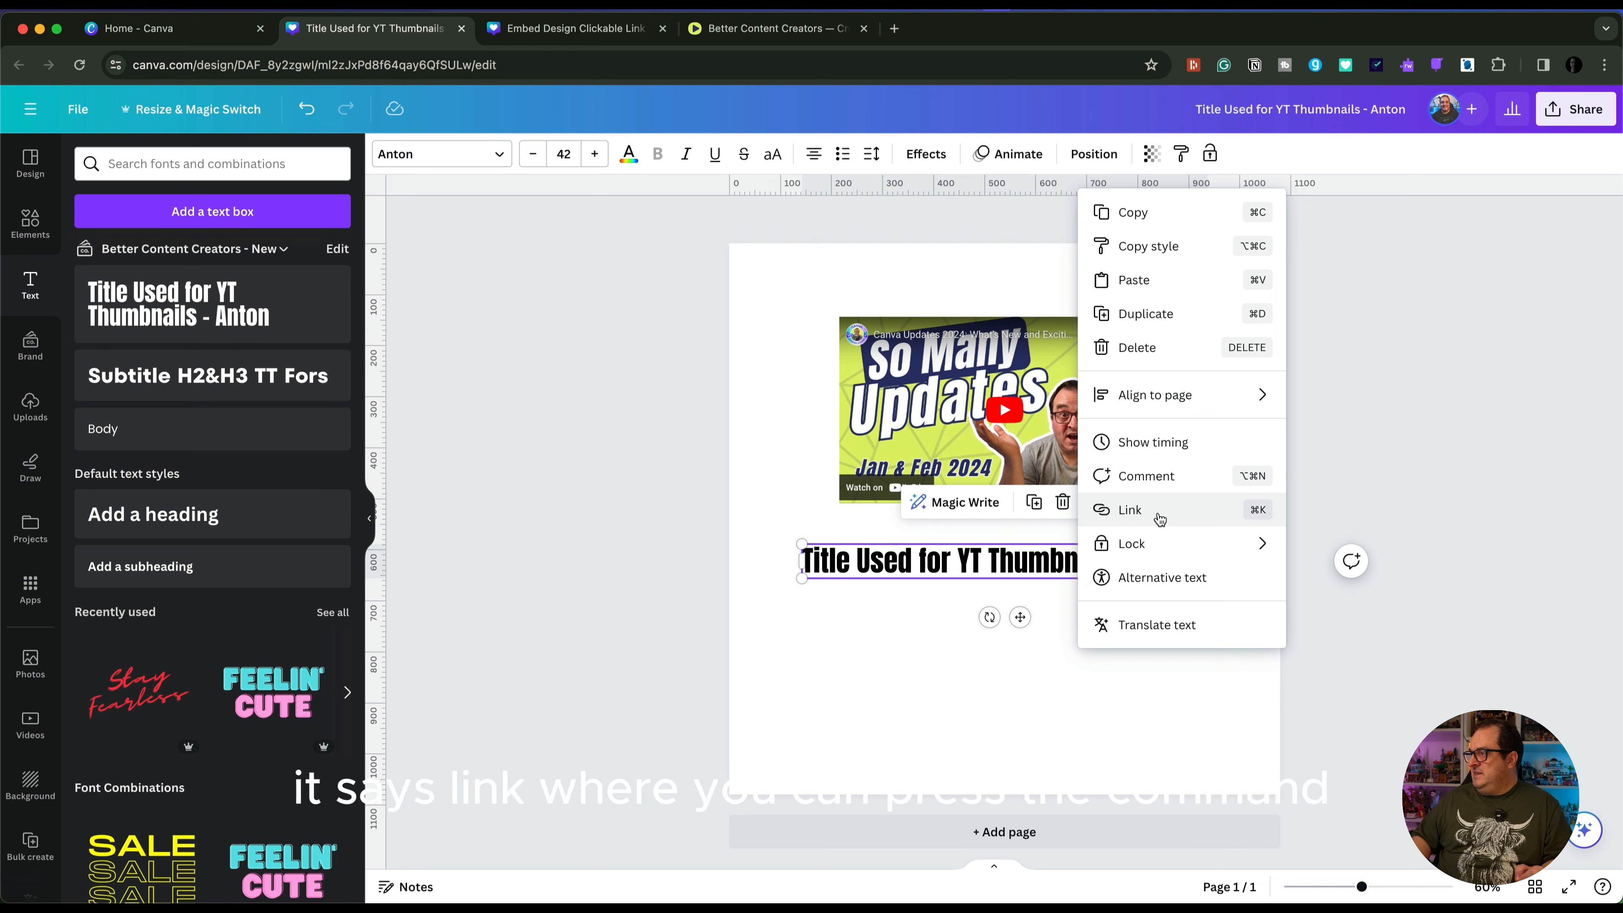
left_click(1257, 519)
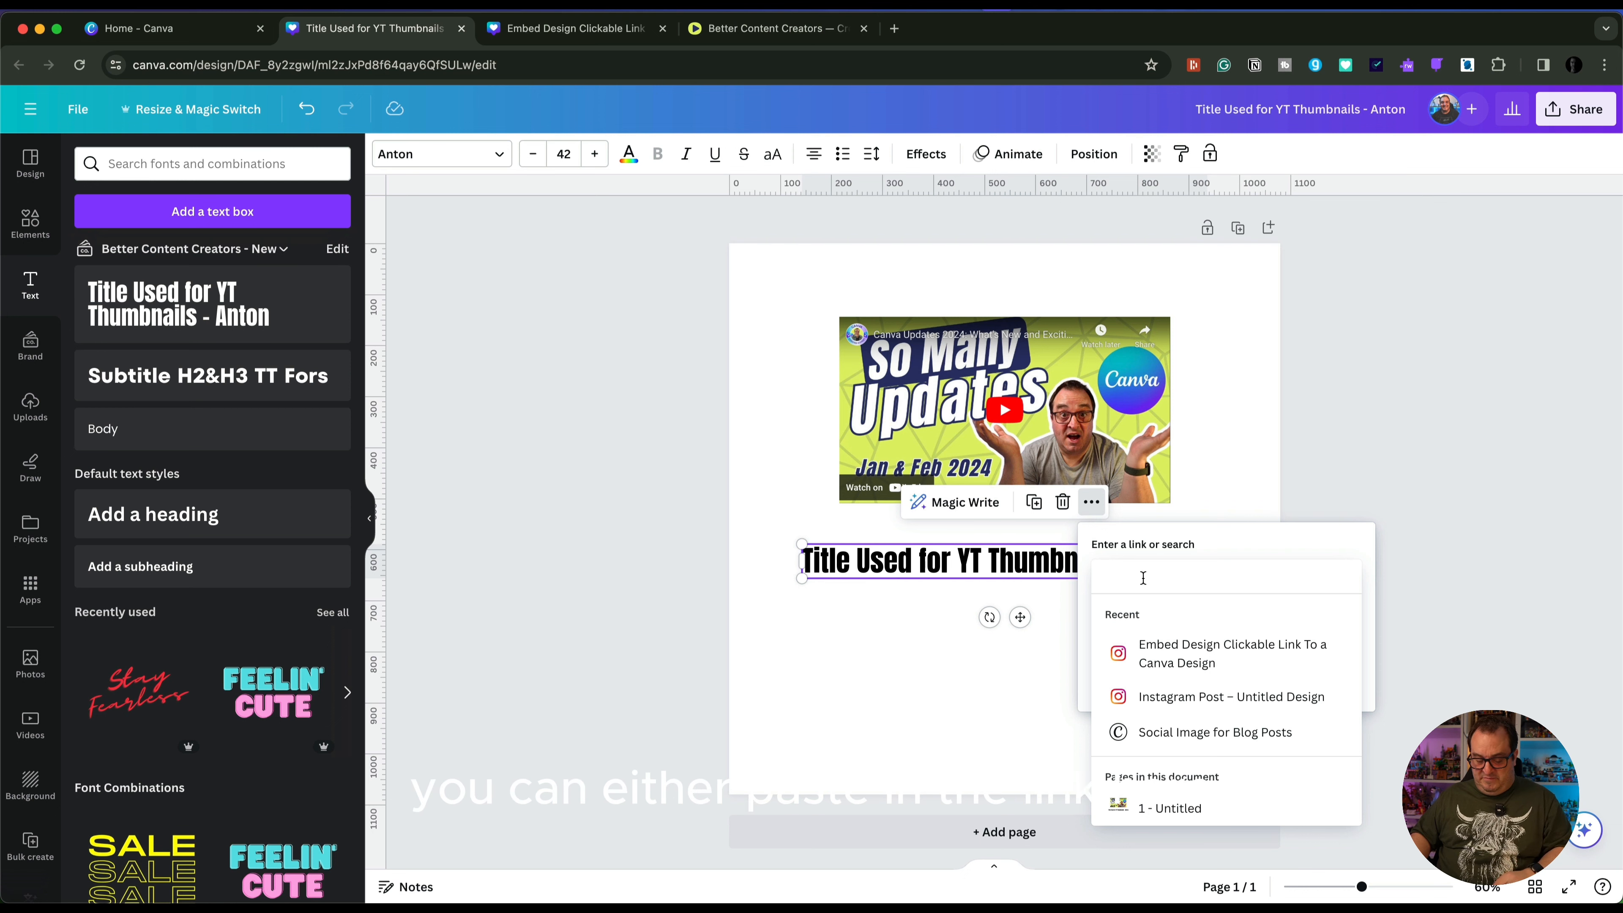
key("super+v")
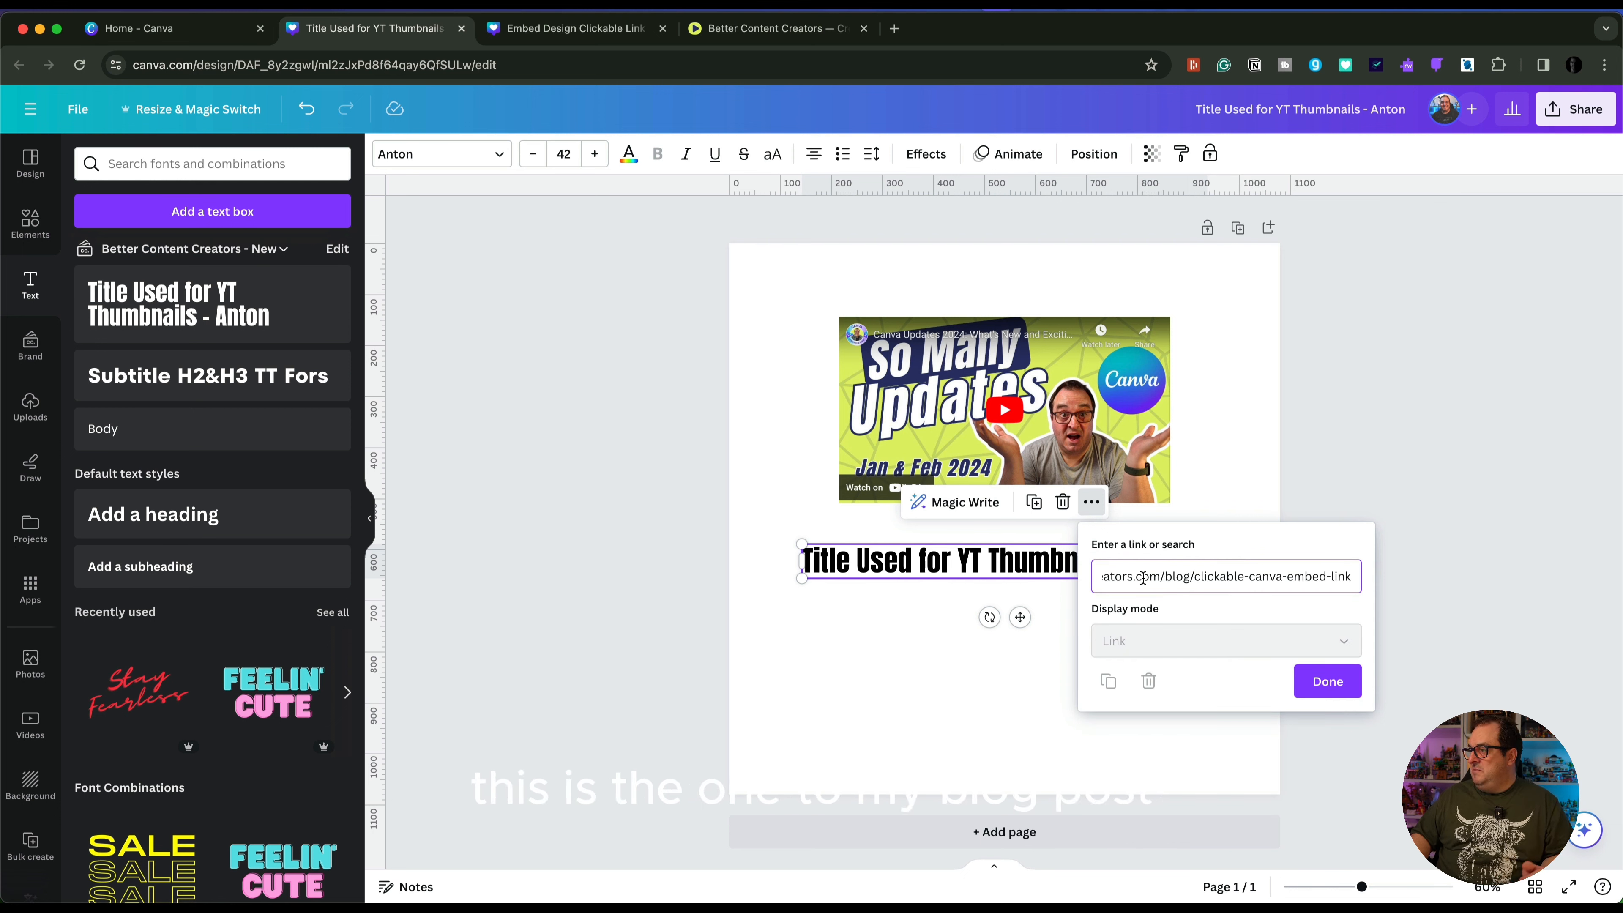
key("super+a")
key("BackSpace")
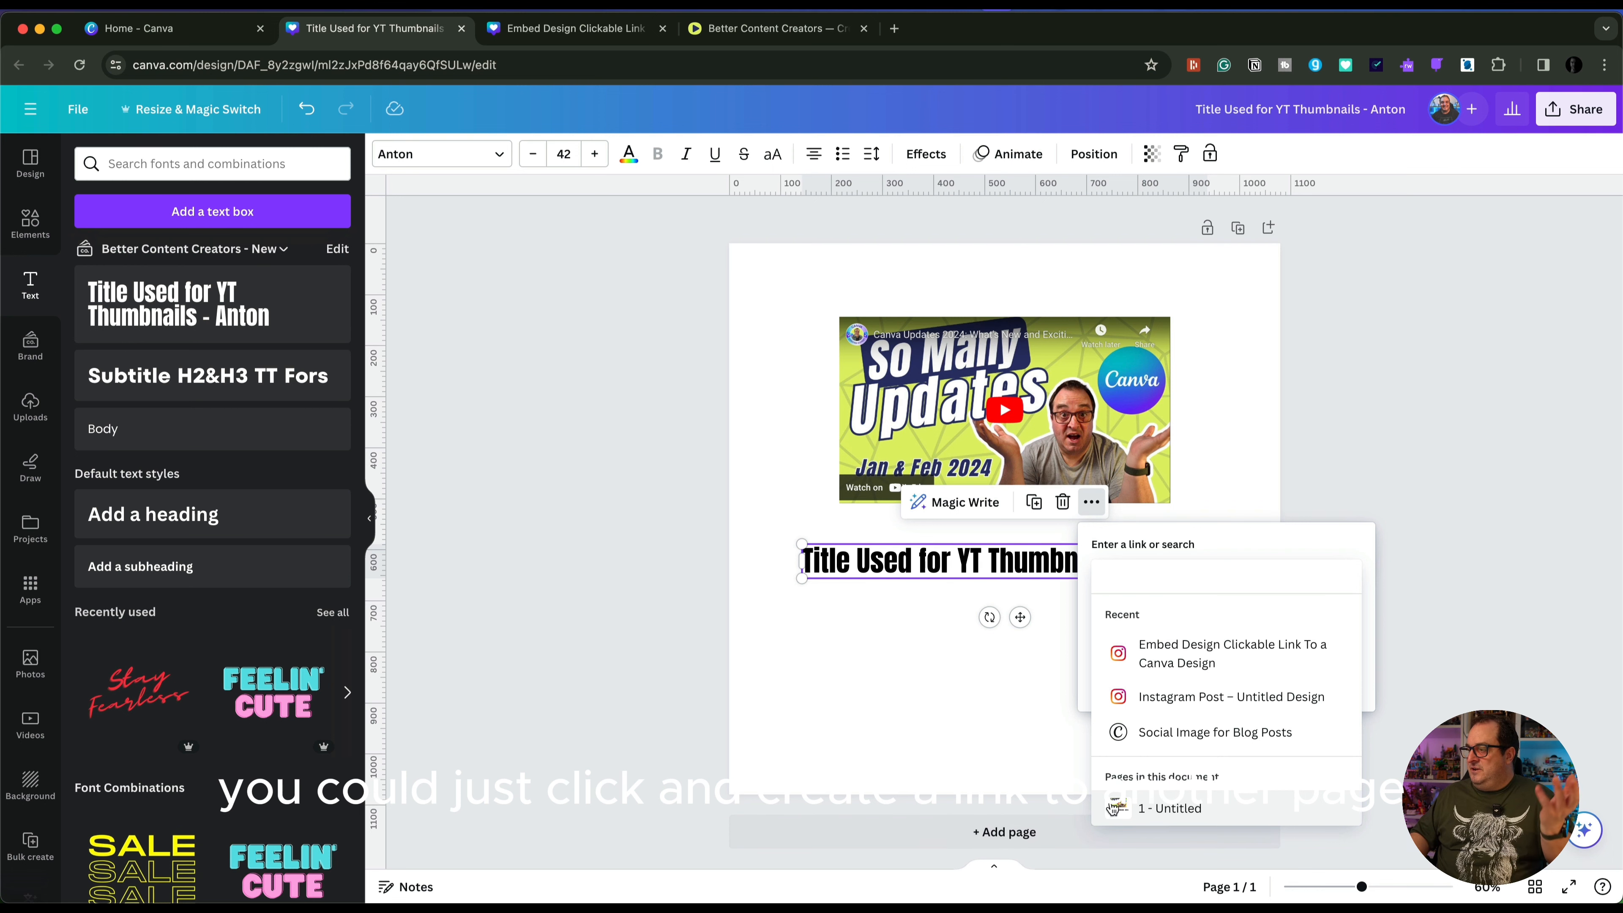
left_click(1176, 821)
Add a second blank page to the design and title it "Pge 2"
left_click(968, 831)
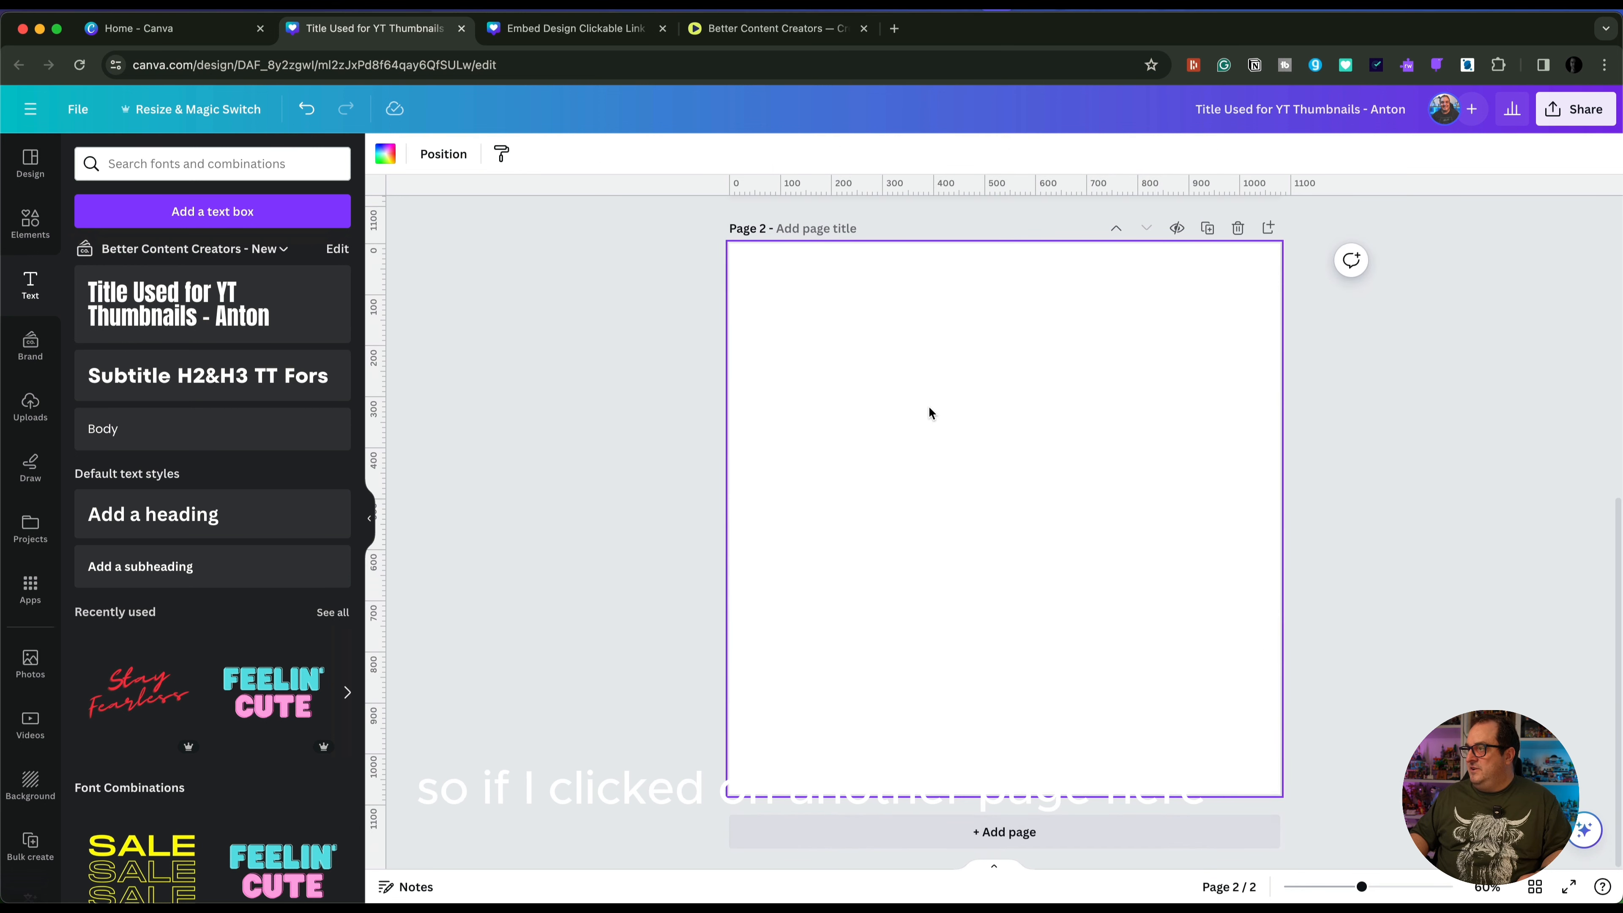
scroll(928, 407, "up", 10)
left_click(999, 560)
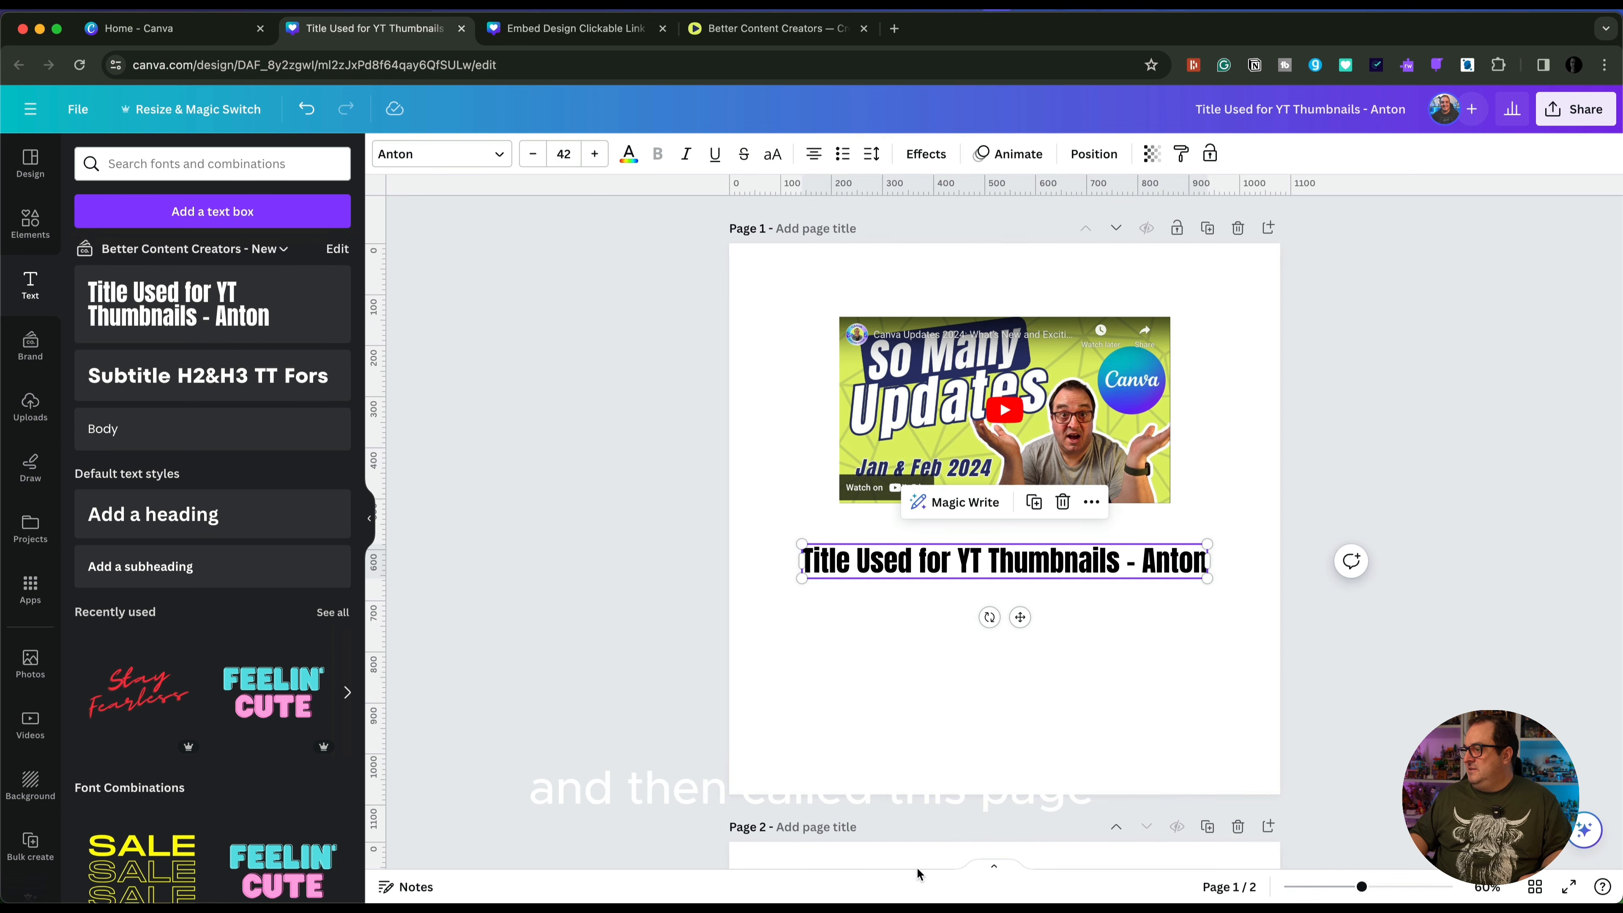
left_click(800, 826)
type("Pge 2")
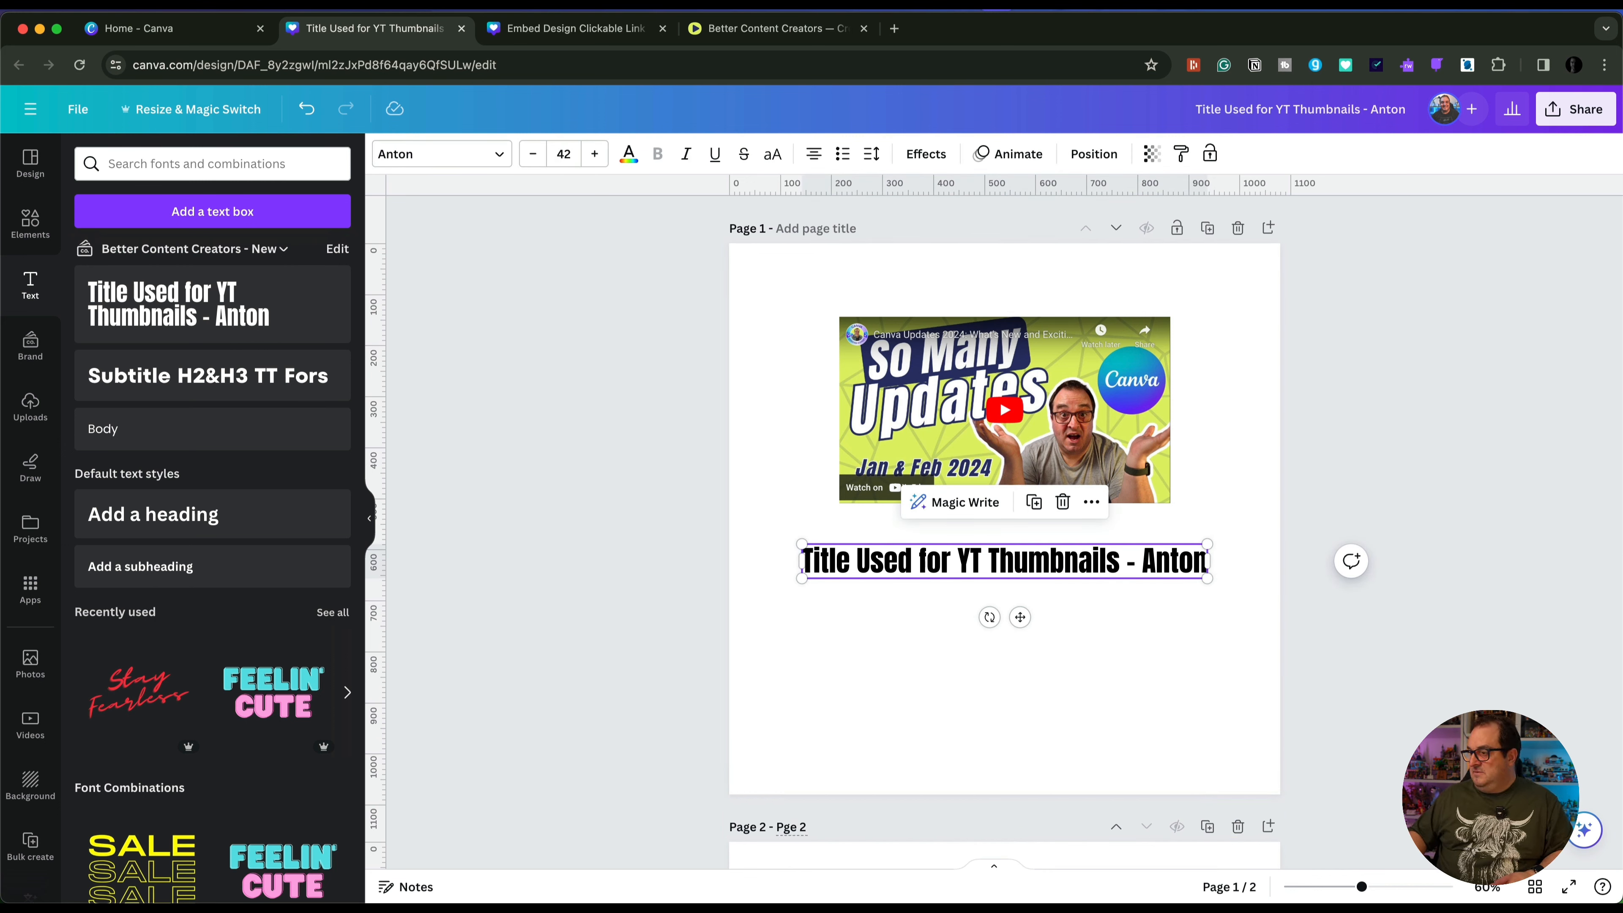
key("Return")
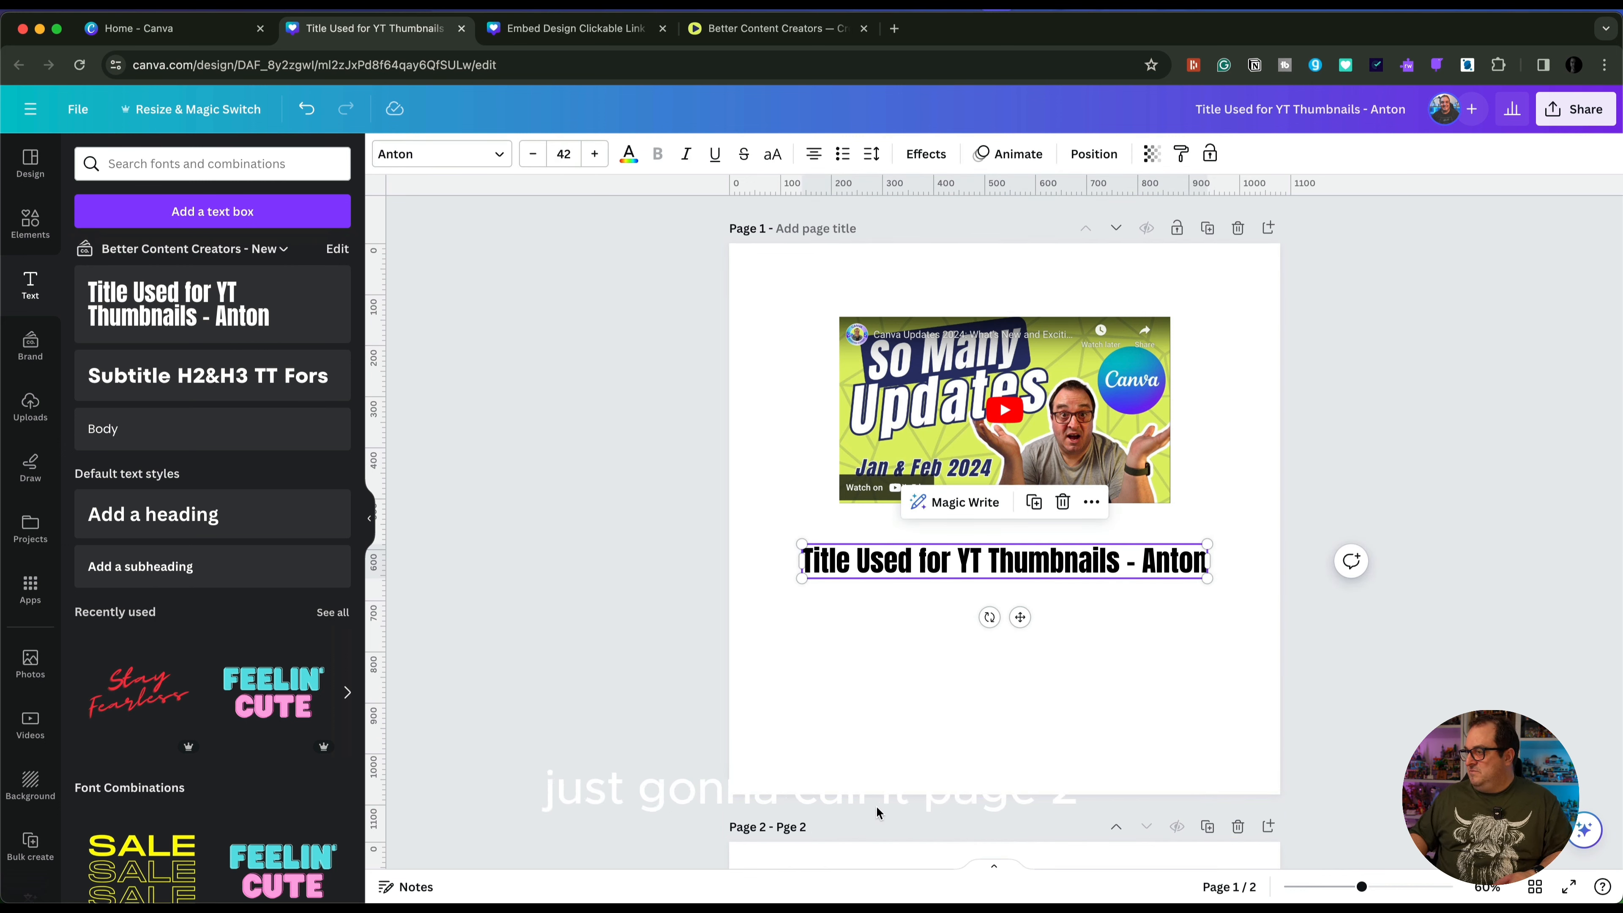
Link the title text on page 1 to the copied blog post address ending in /blog/clickable-canva-embed-link
double_click(1050, 562)
key("super+k")
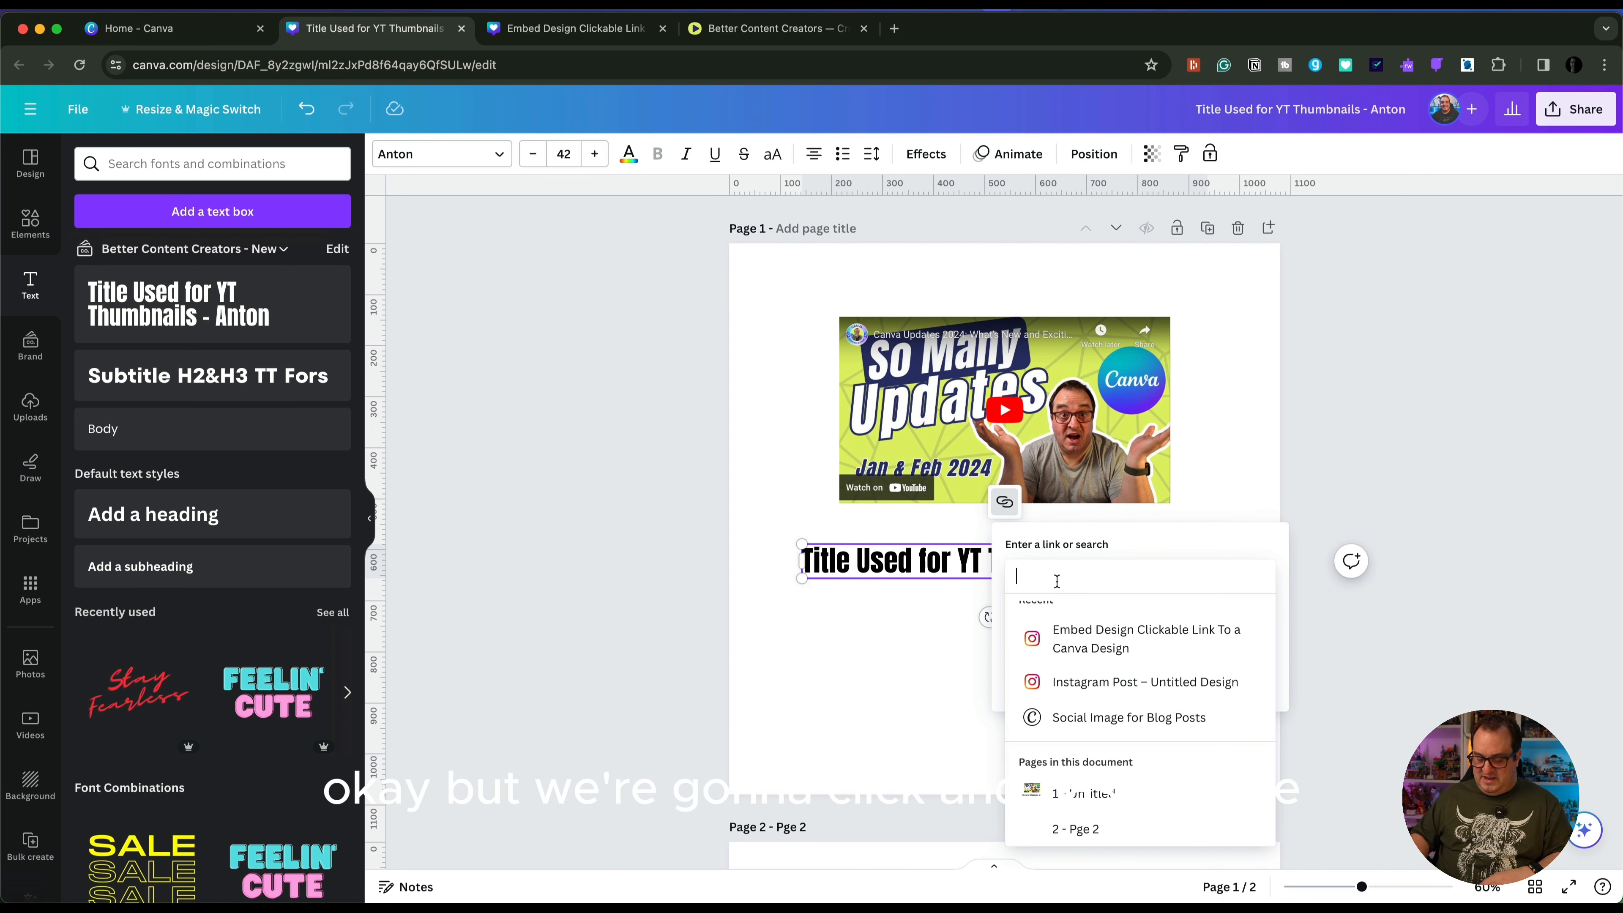
type("https://bettercontentcreators.com/blog/clickable-canva-embed-link")
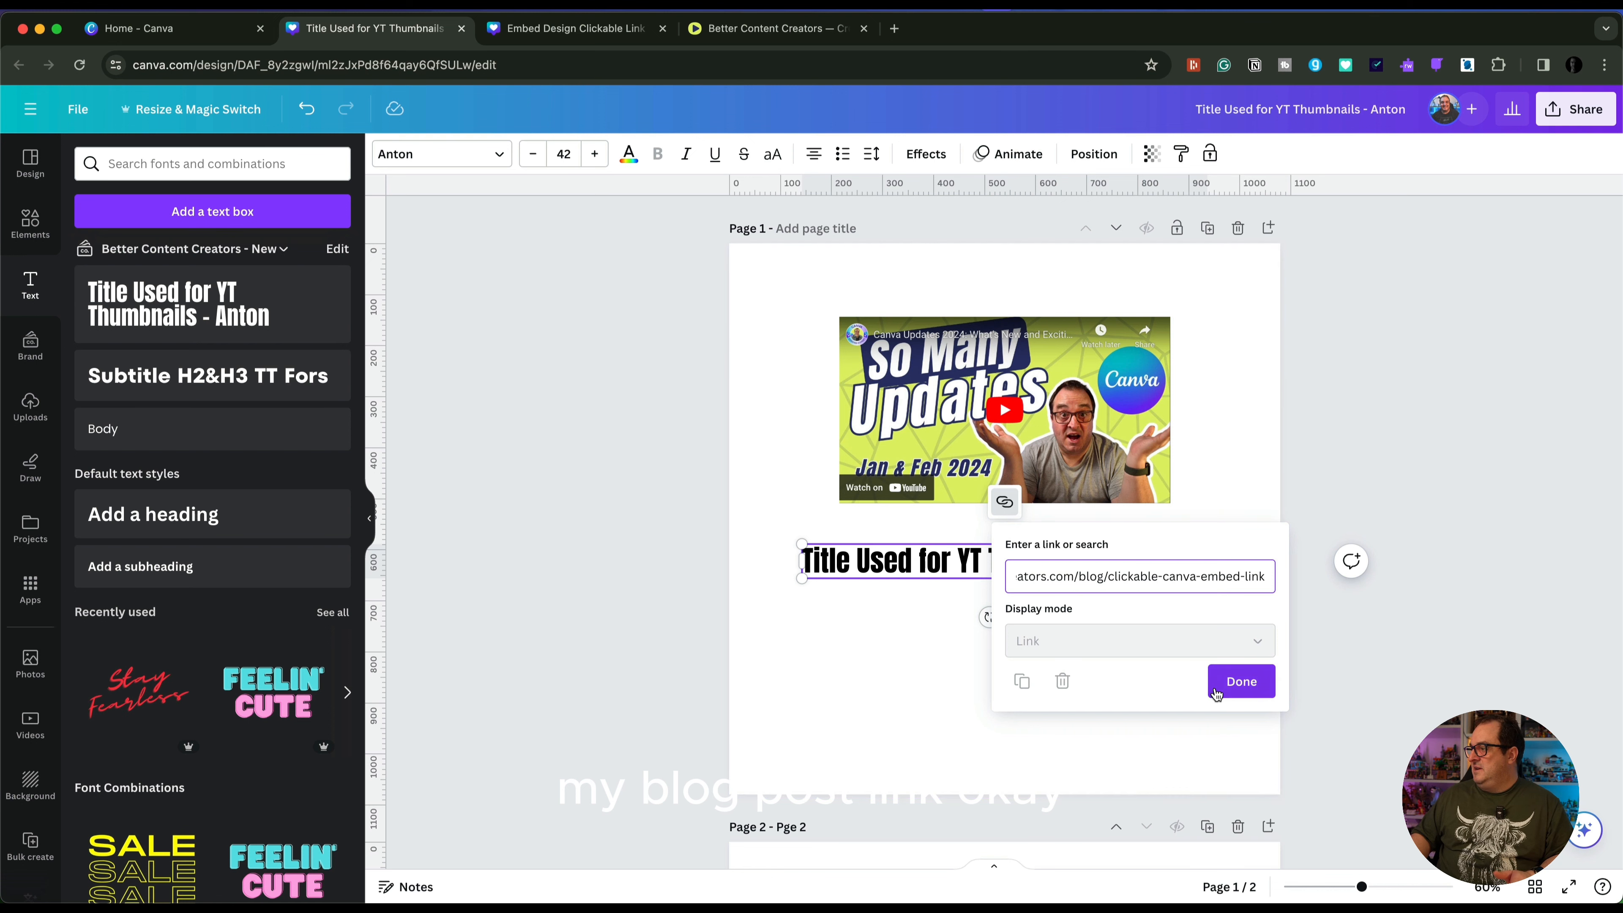
left_click(1240, 680)
left_click(905, 634)
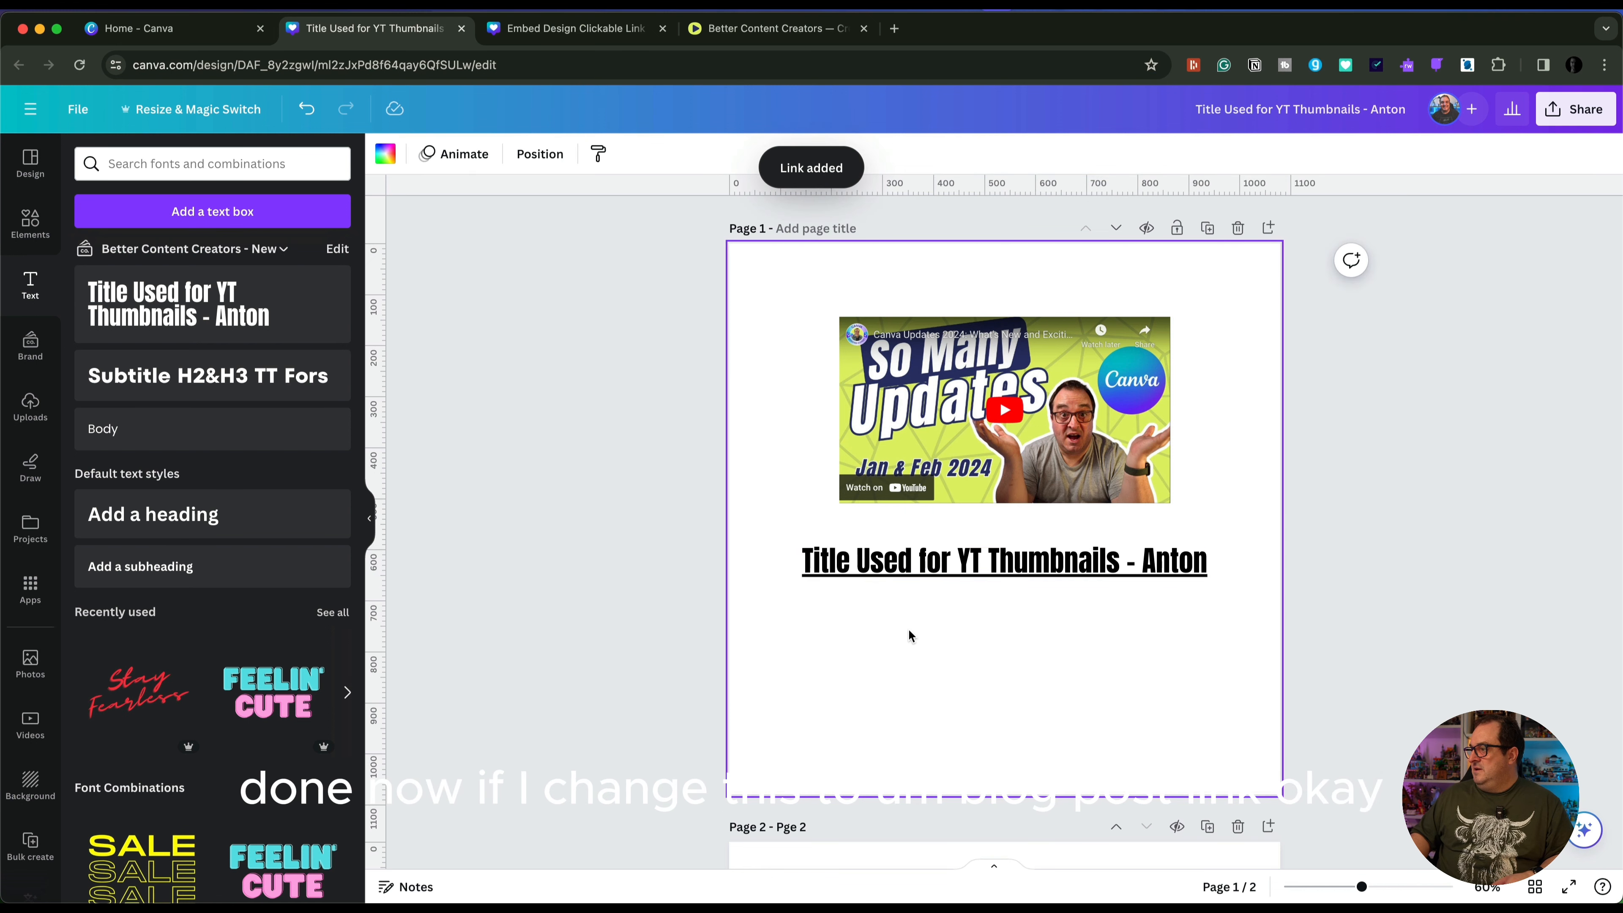
Replace the linked title text below the video with "Blog Post Link" and check that it still carries the blog post address
left_click(938, 550)
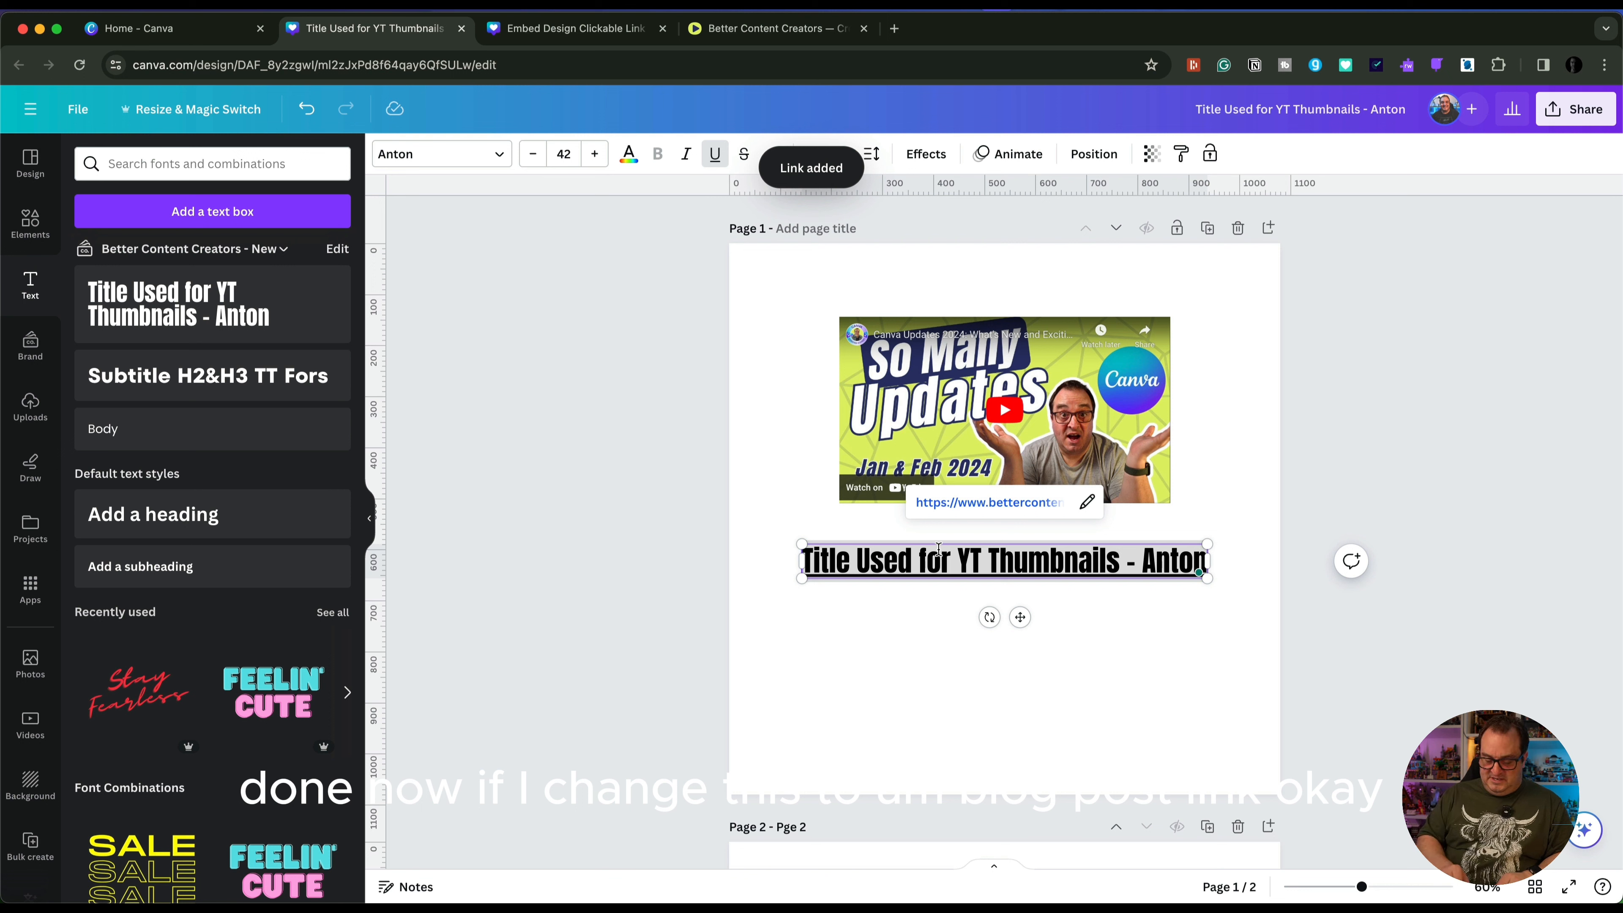
key("BackSpace")
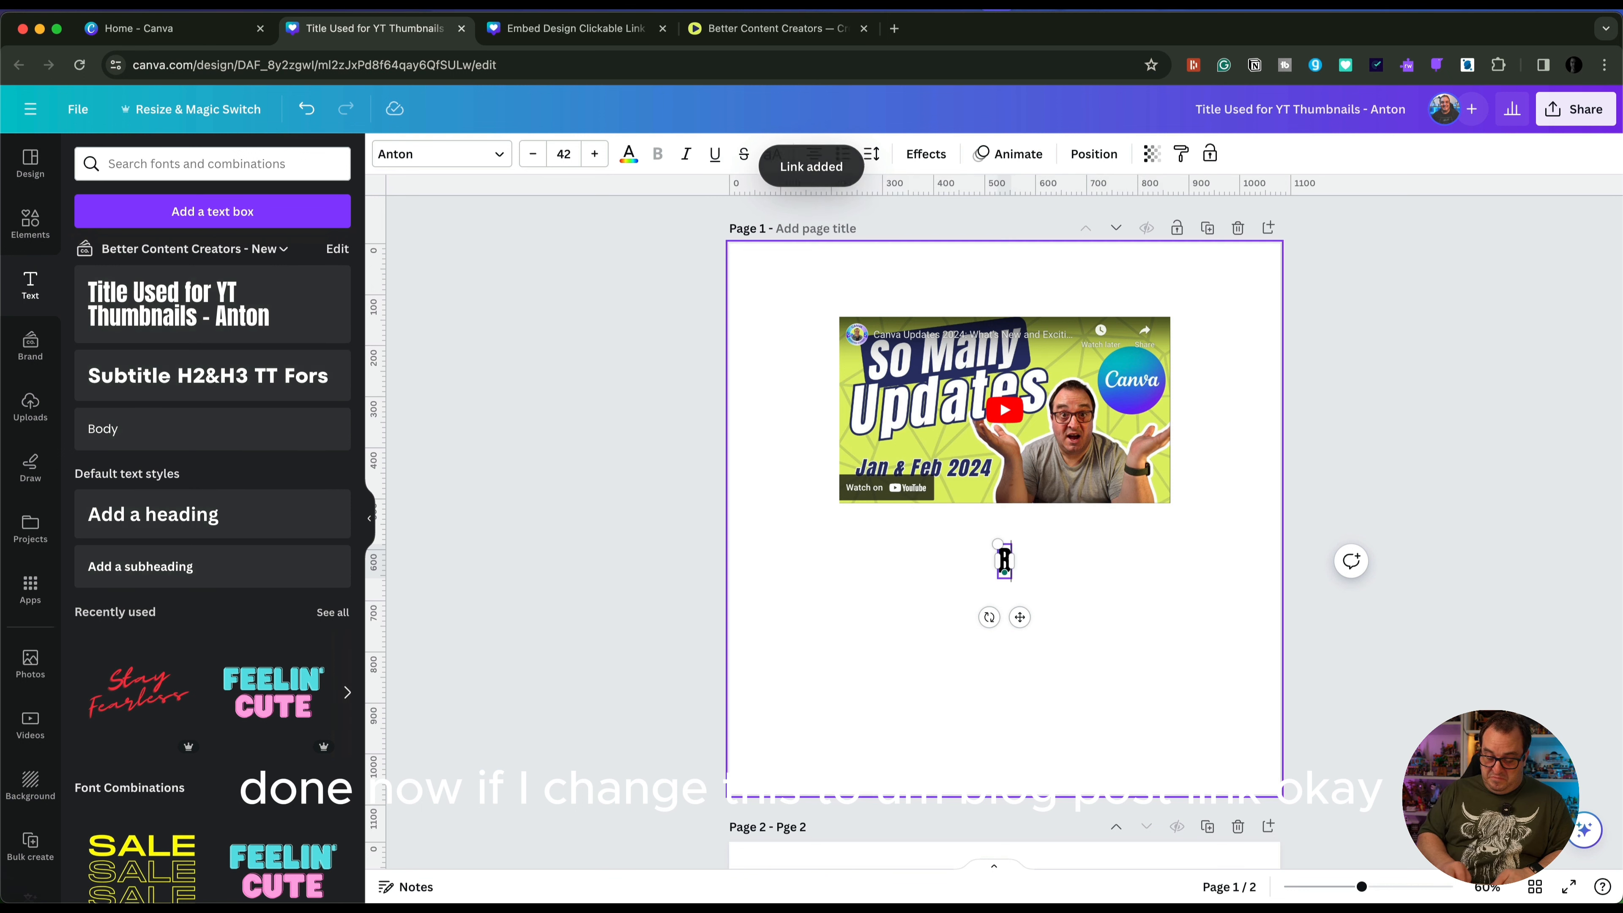
type("Blog Post Link")
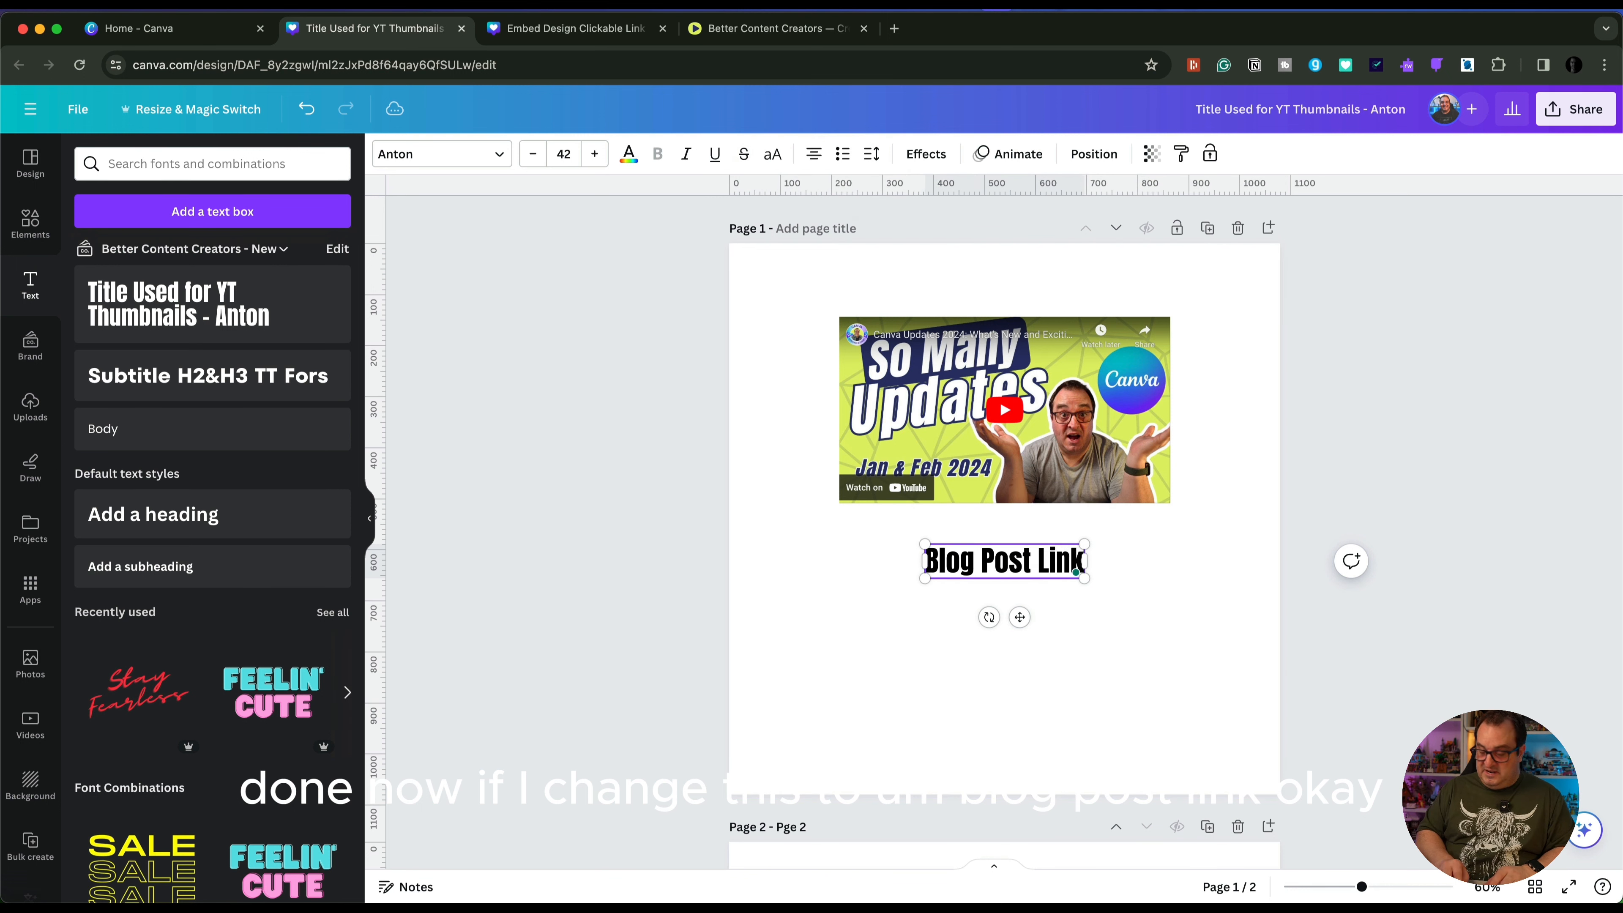
left_click(824, 601)
left_click(988, 561)
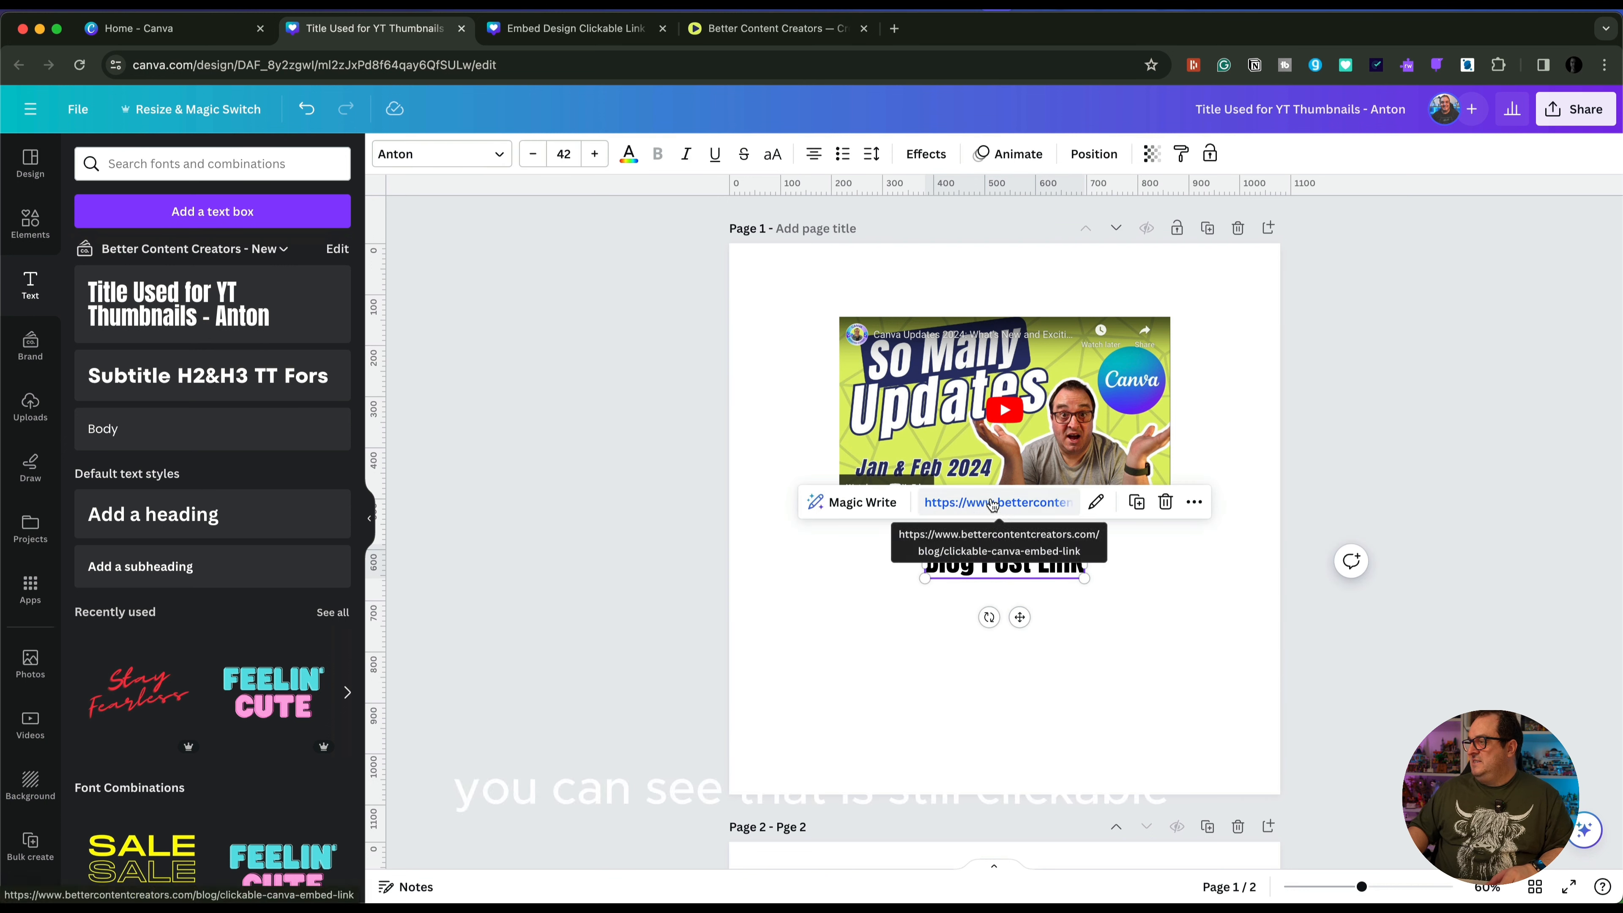
left_click(836, 580)
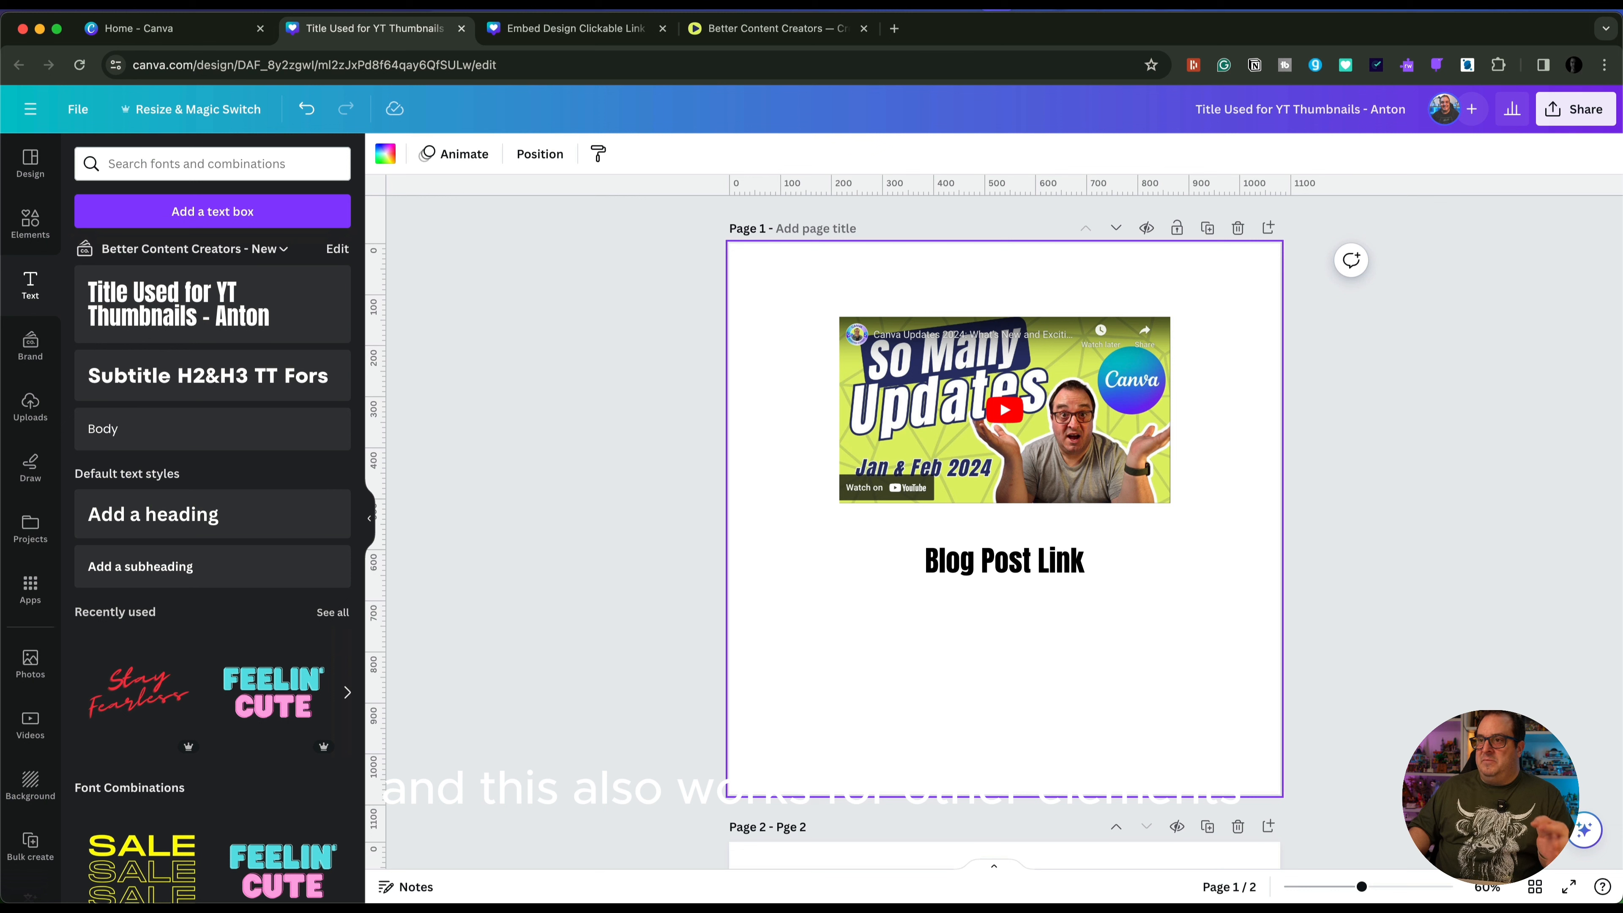
Add the recently used red Subscribe graphic to page 1 and place it below the "Blog Post Link" text
left_click(30, 220)
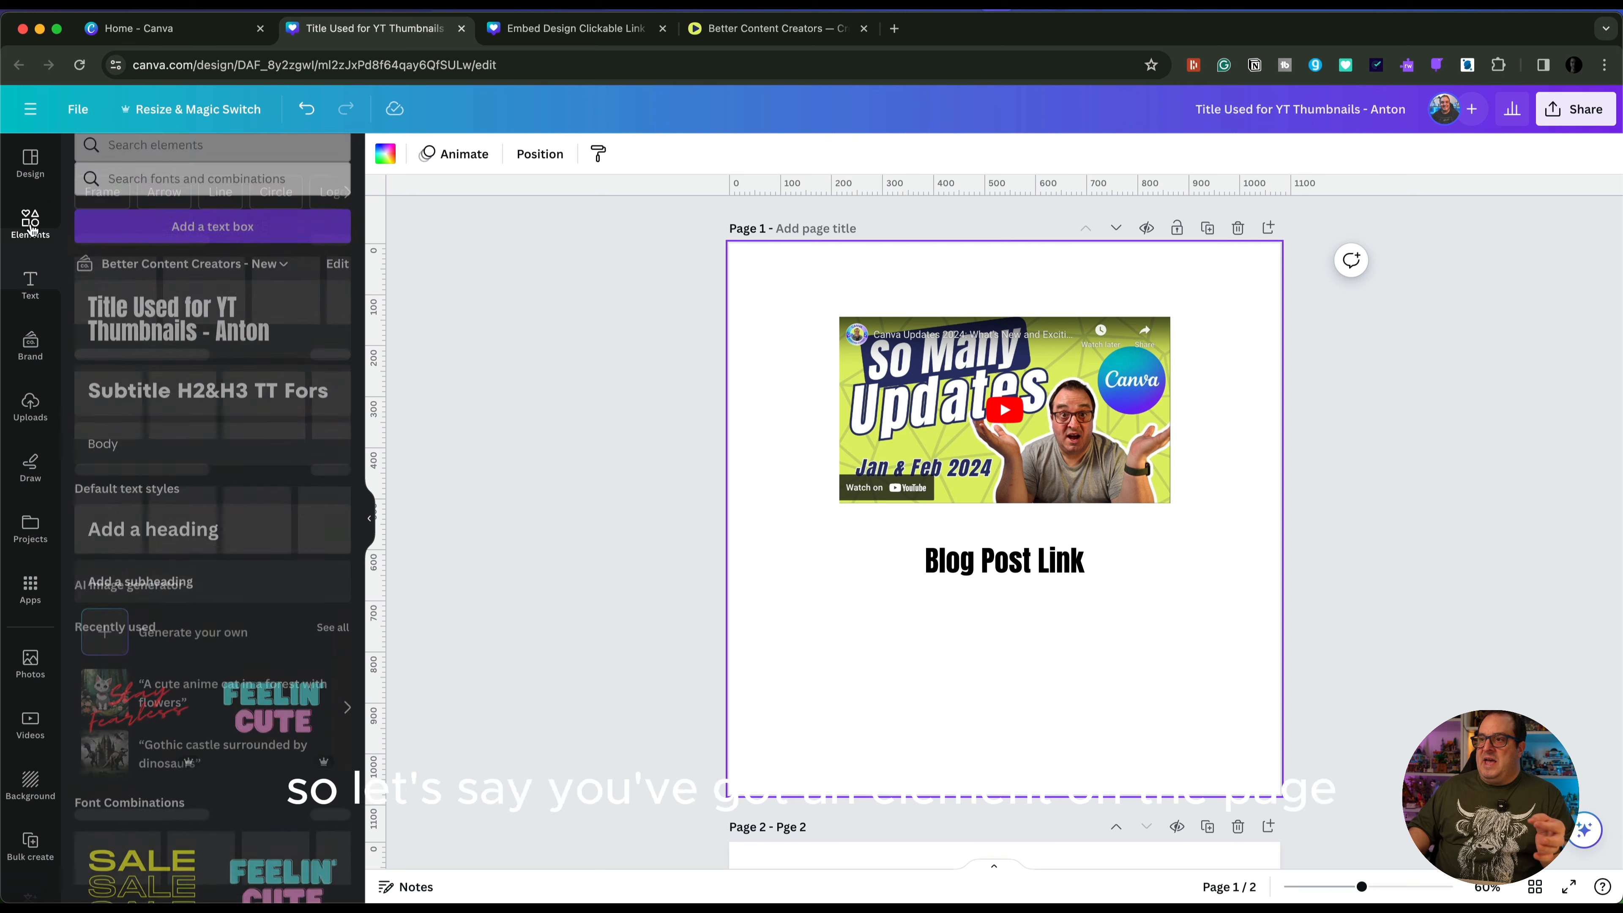
left_click(119, 163)
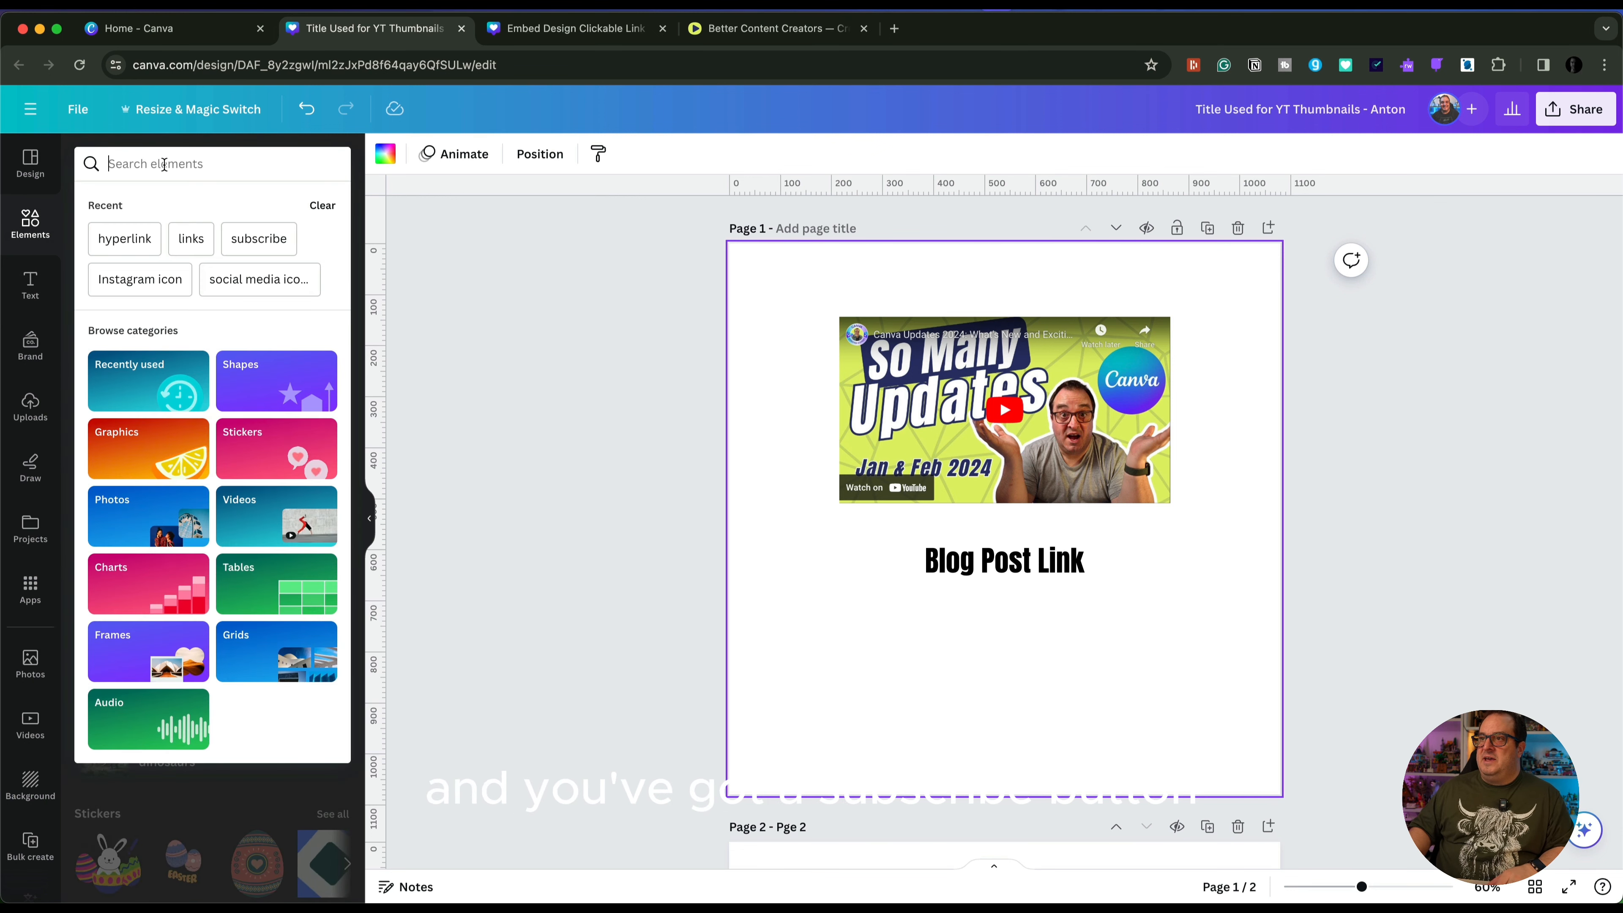
left_click(508, 323)
left_click(107, 309)
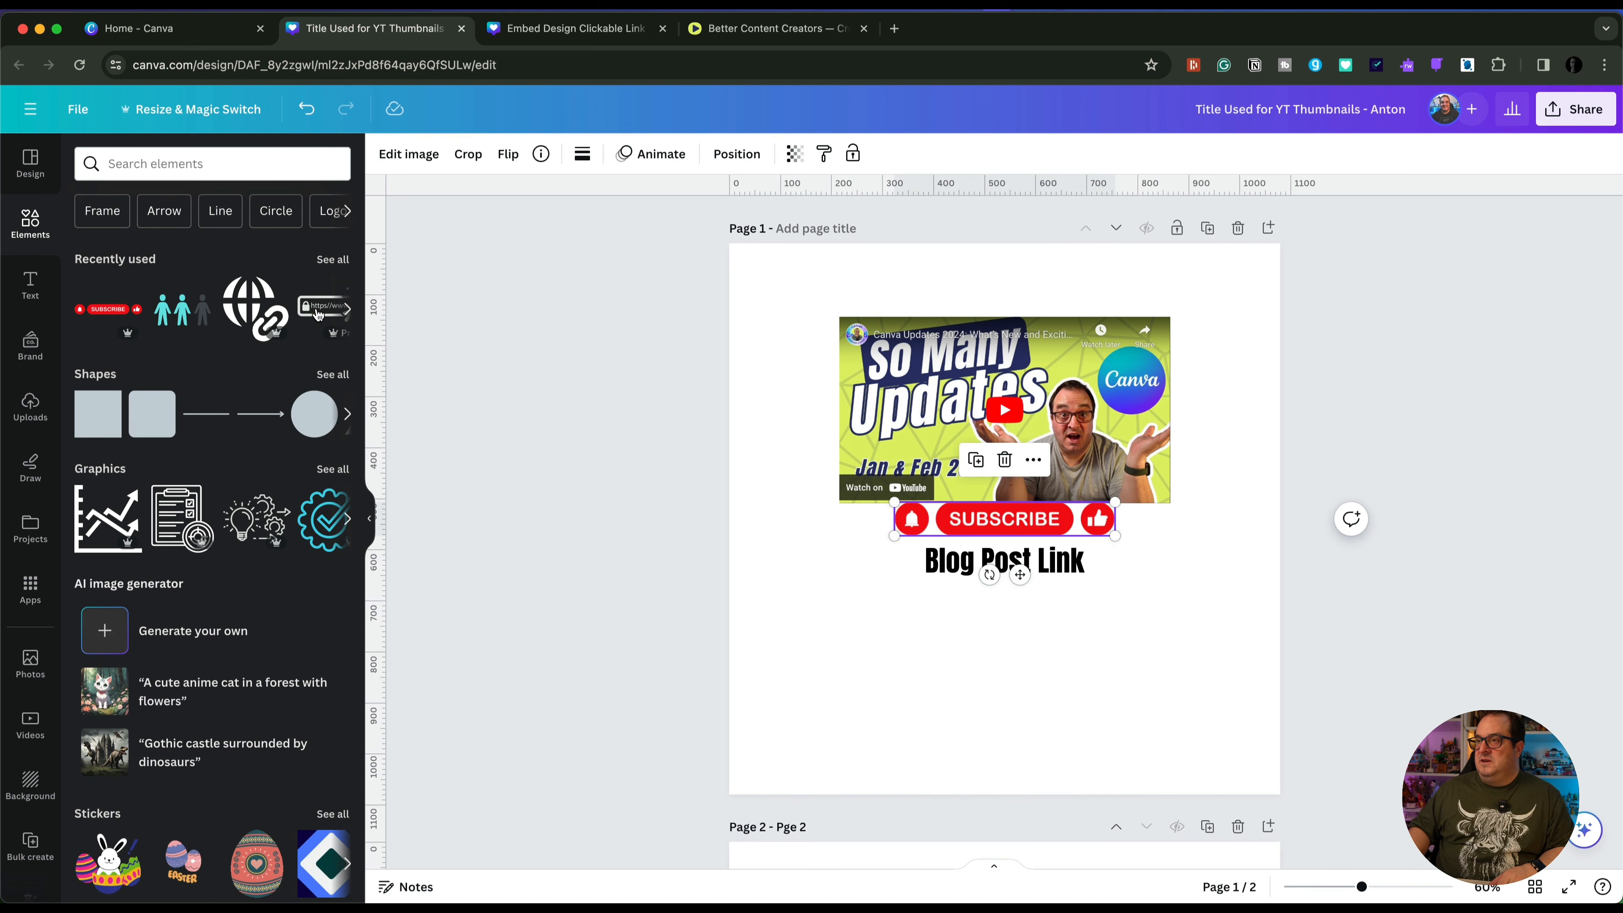
left_click_drag(995, 522, 994, 669)
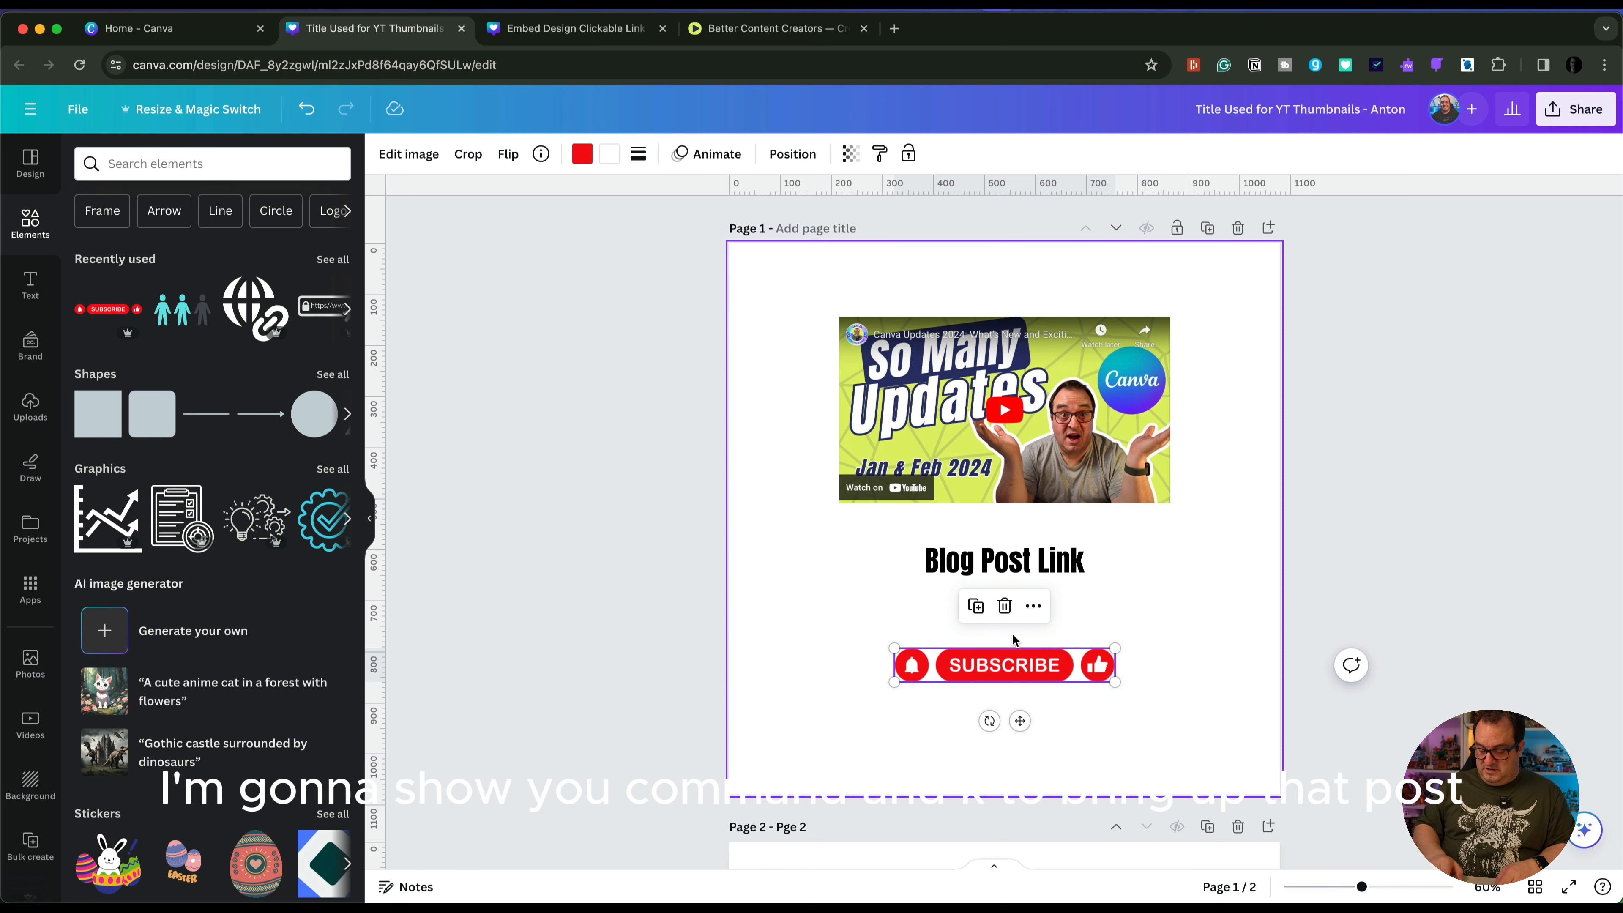
Link the Subscribe graphic to the copied YouTube channel address
key("super+k")
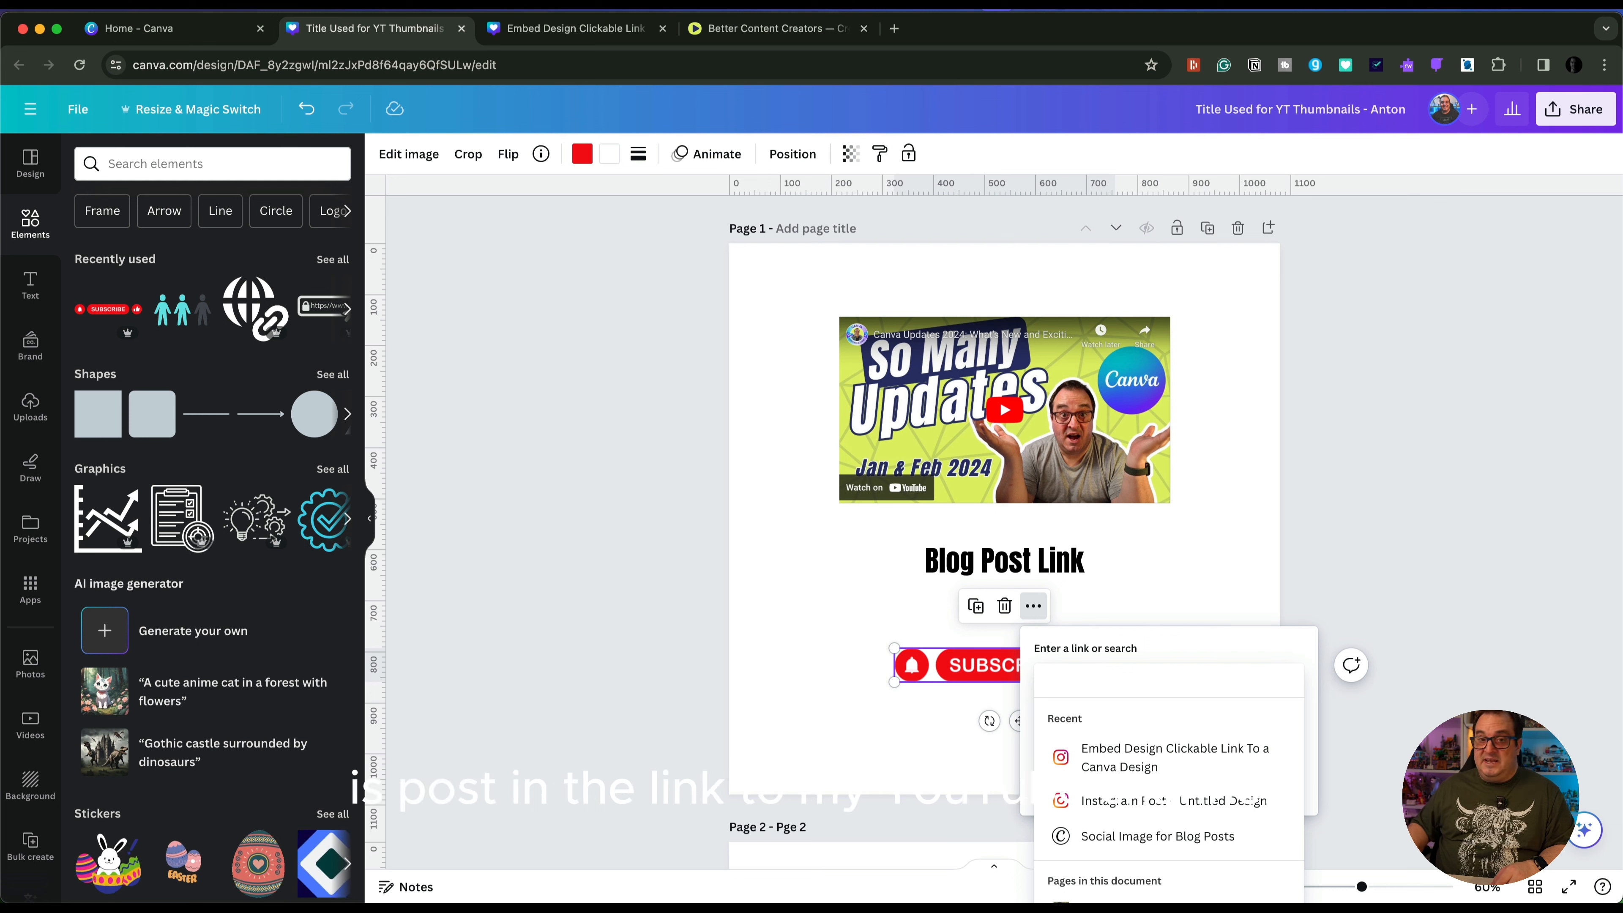
key("super+Tab")
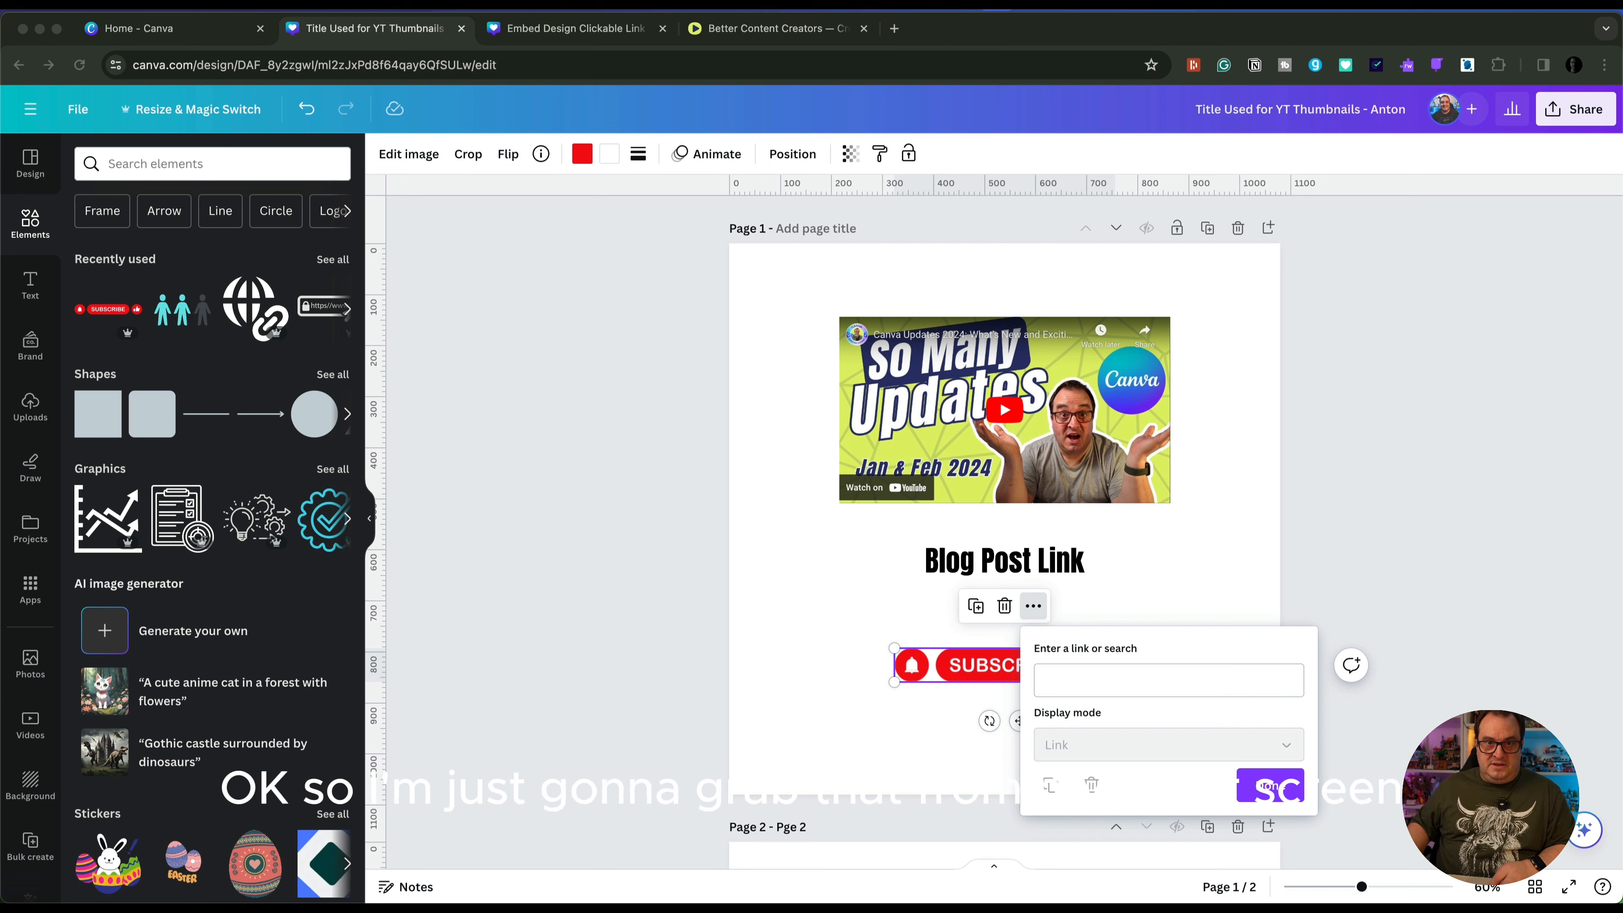
left_click(1065, 682)
type("https://youtube.com/@darrenm")
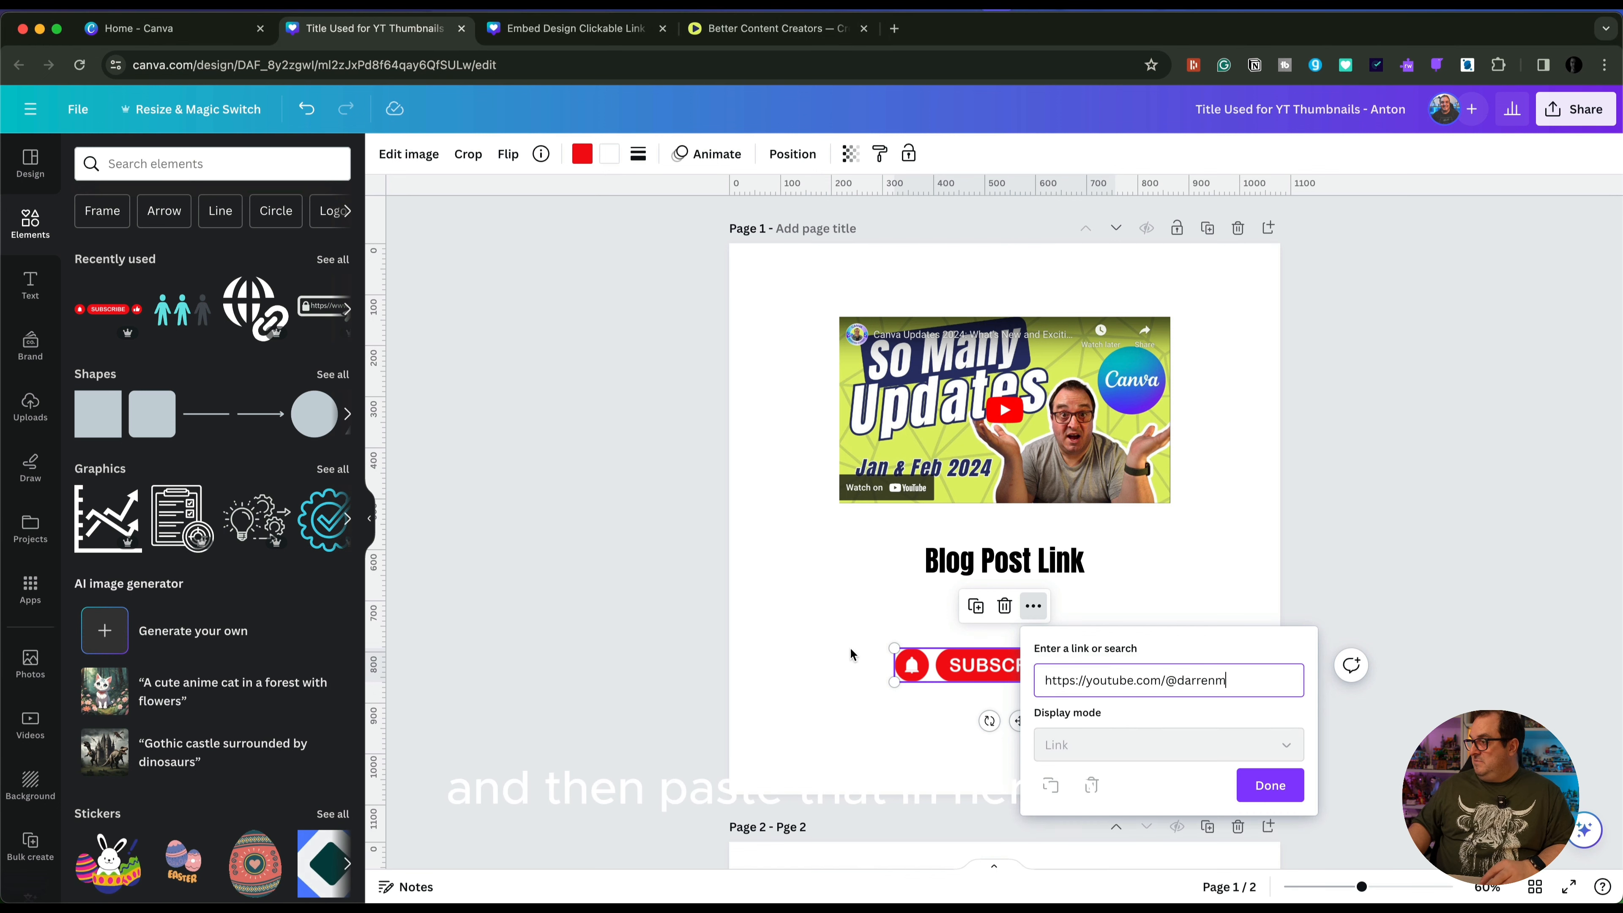
left_click(761, 591)
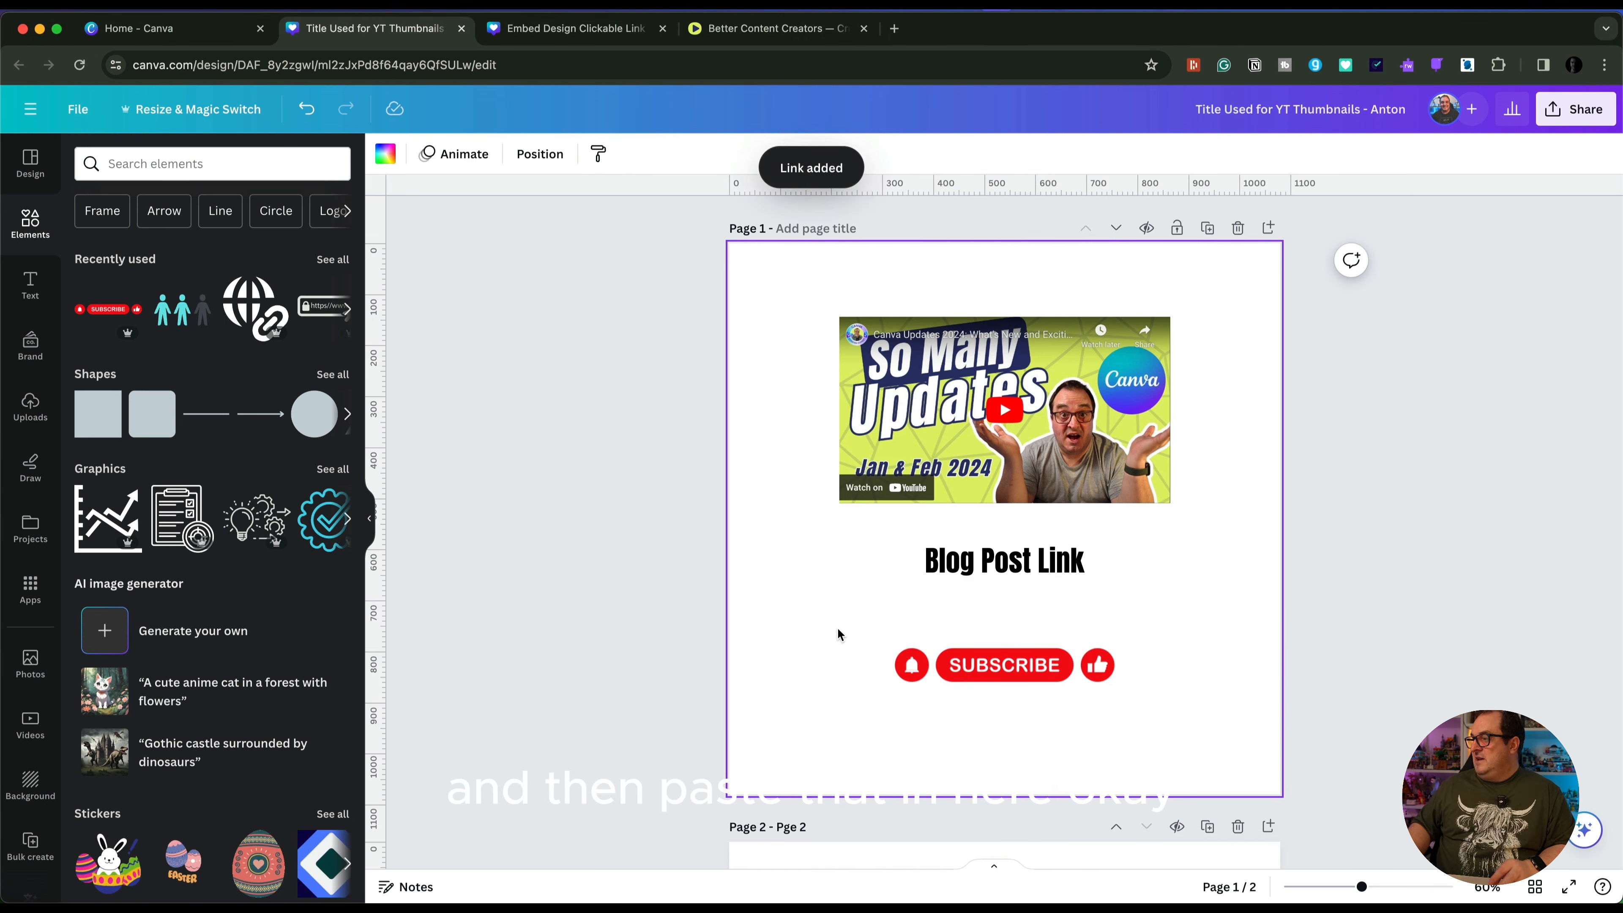
Move the "Blog Post Link" text and the Subscribe graphic slightly higher so they sit closer to the video
left_click(1016, 569)
mouse_move(1024, 564)
left_mouse_down()
mouse_move(1010, 560)
mouse_move(1024, 560)
left_mouse_up()
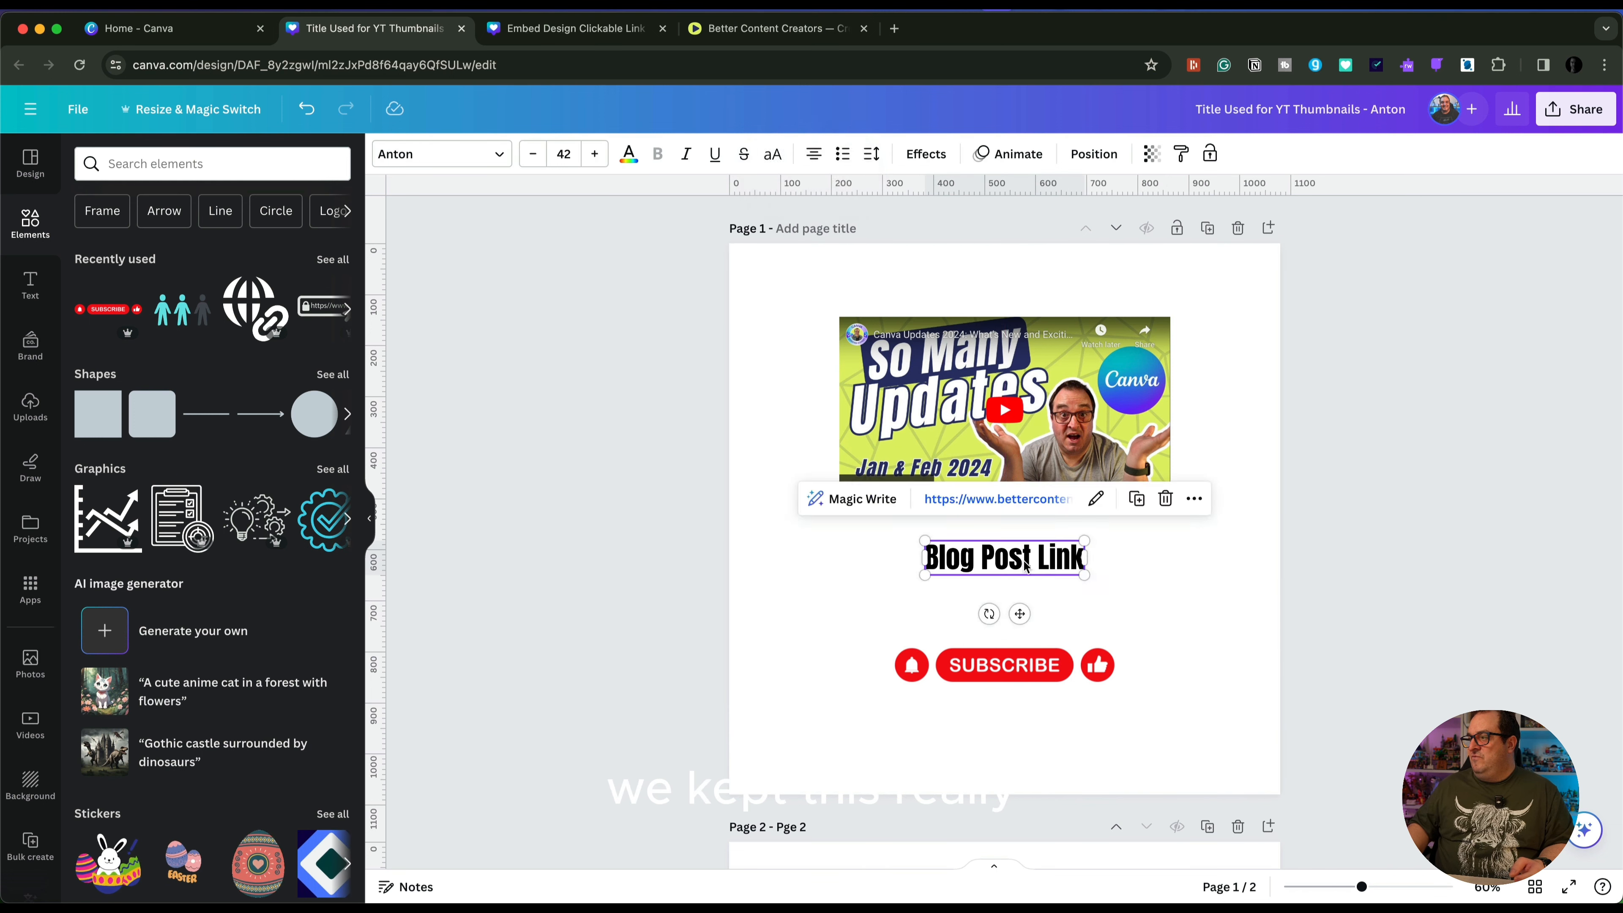
left_click(1024, 665)
left_click_drag(1024, 665, 1023, 638)
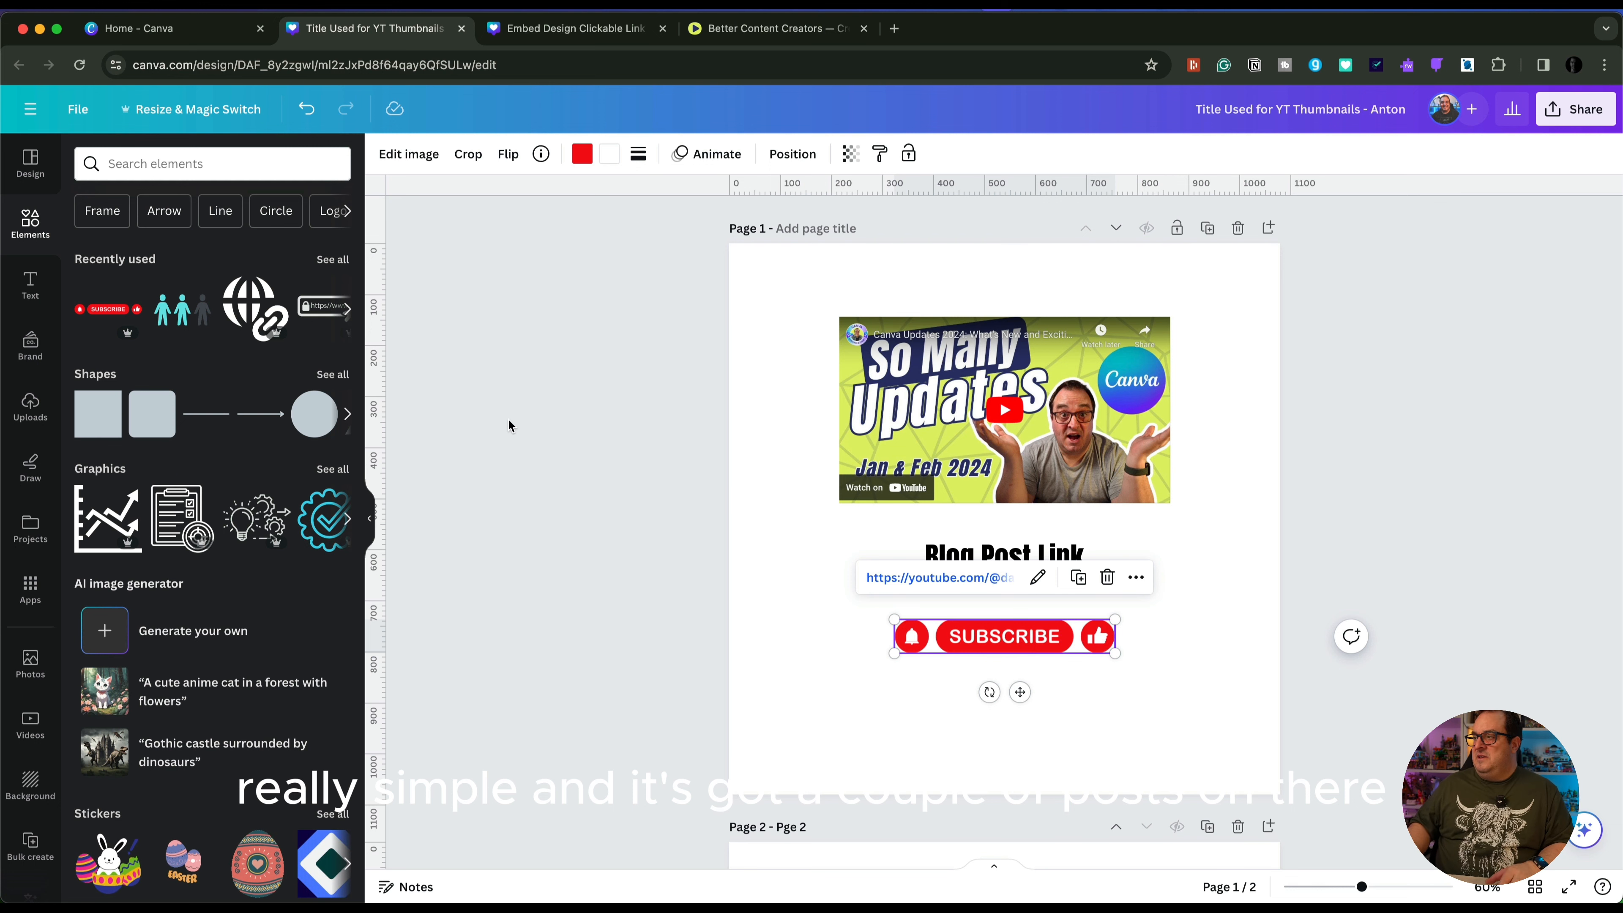
Embed the copied Better Content Creators Instagram profile link on blank page 2 and move its preview slightly higher
scroll(786, 721, "down", 3)
scroll(785, 715, "down", 6)
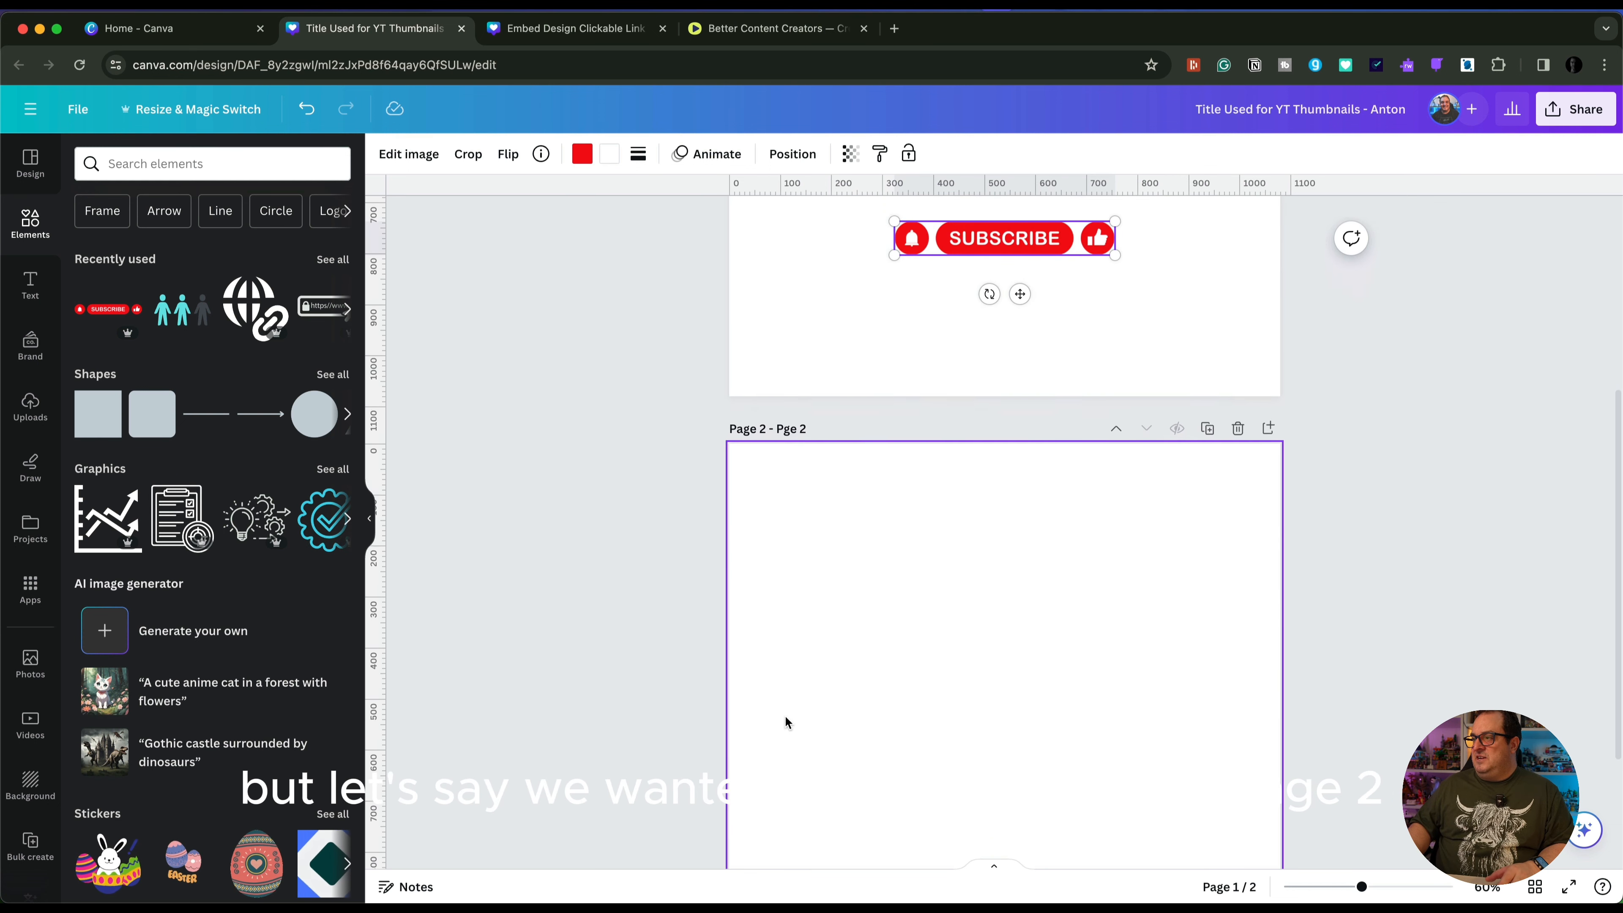
left_click(549, 439)
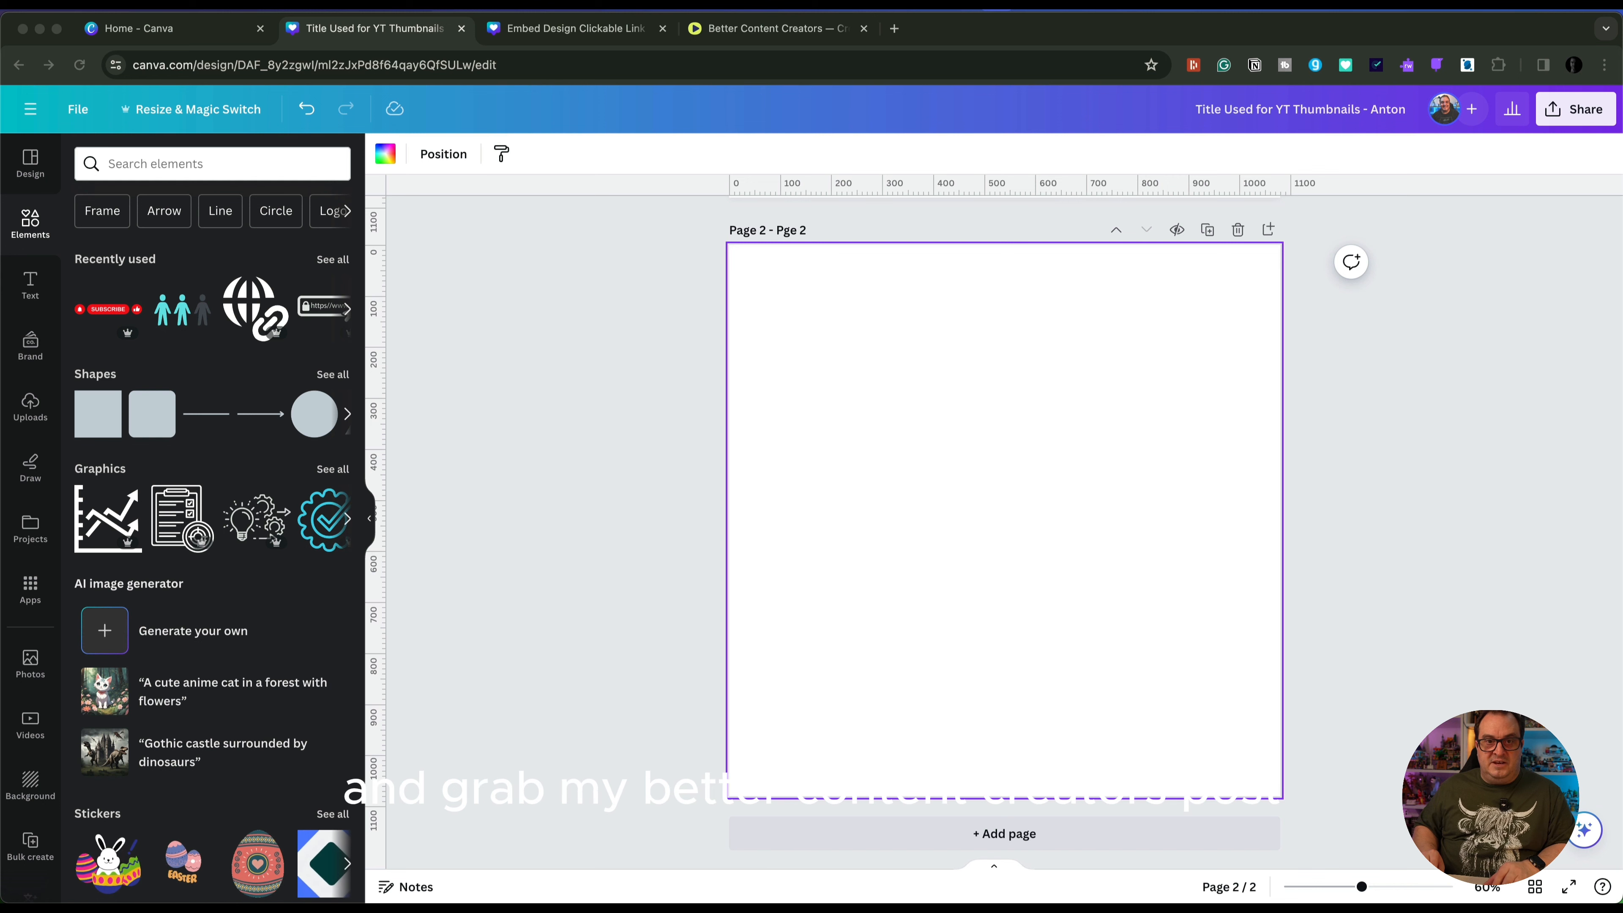
left_click(885, 463)
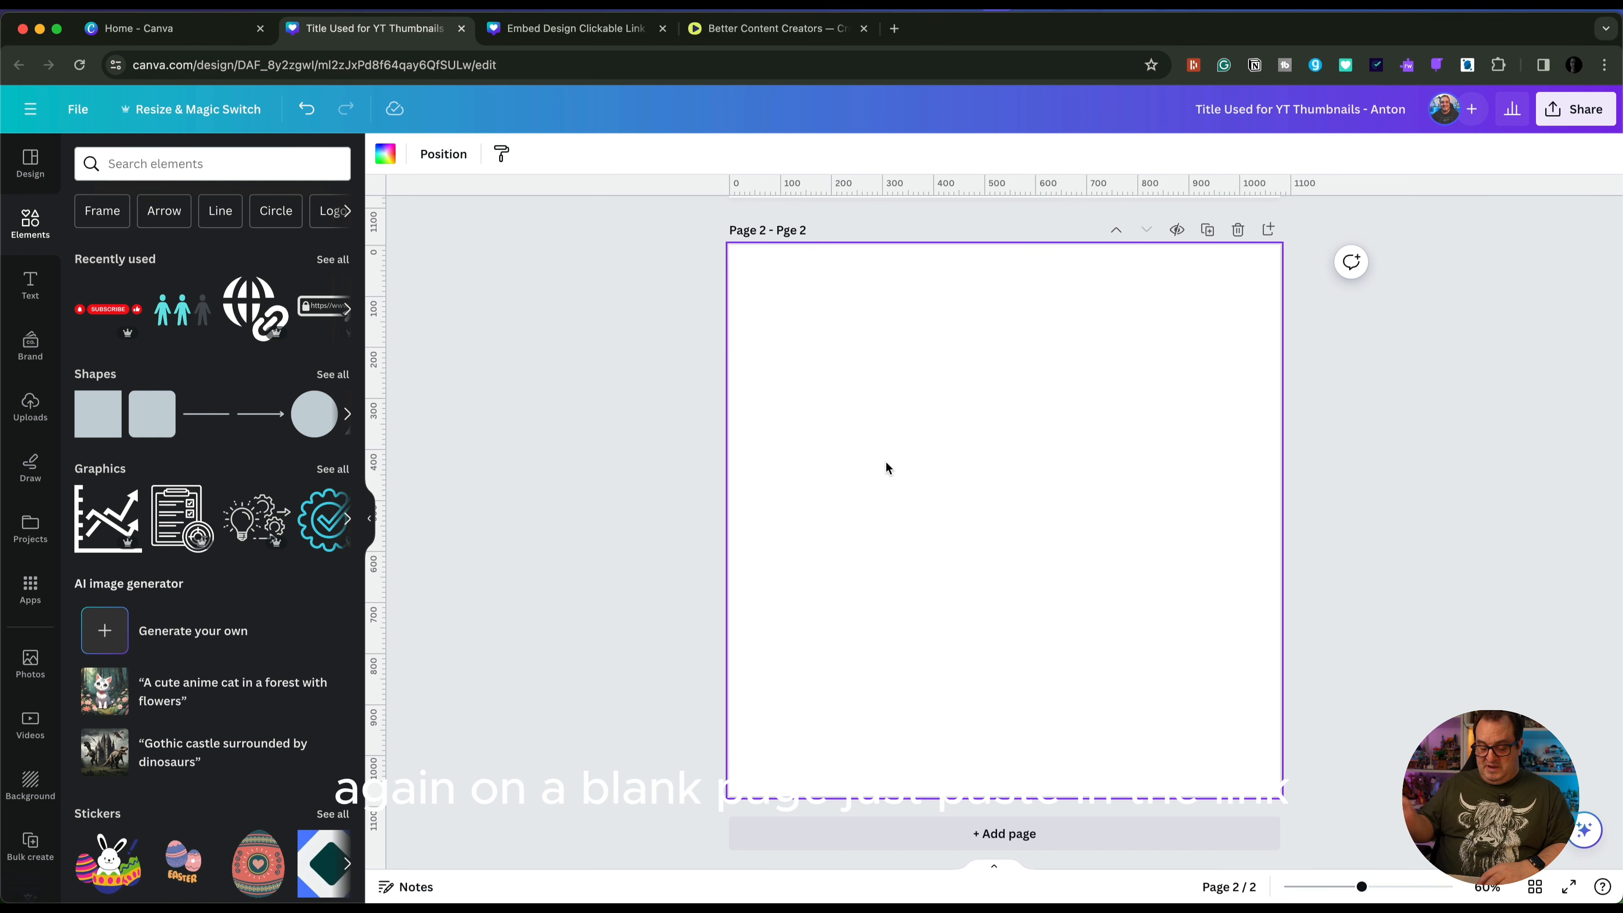
key("super+v")
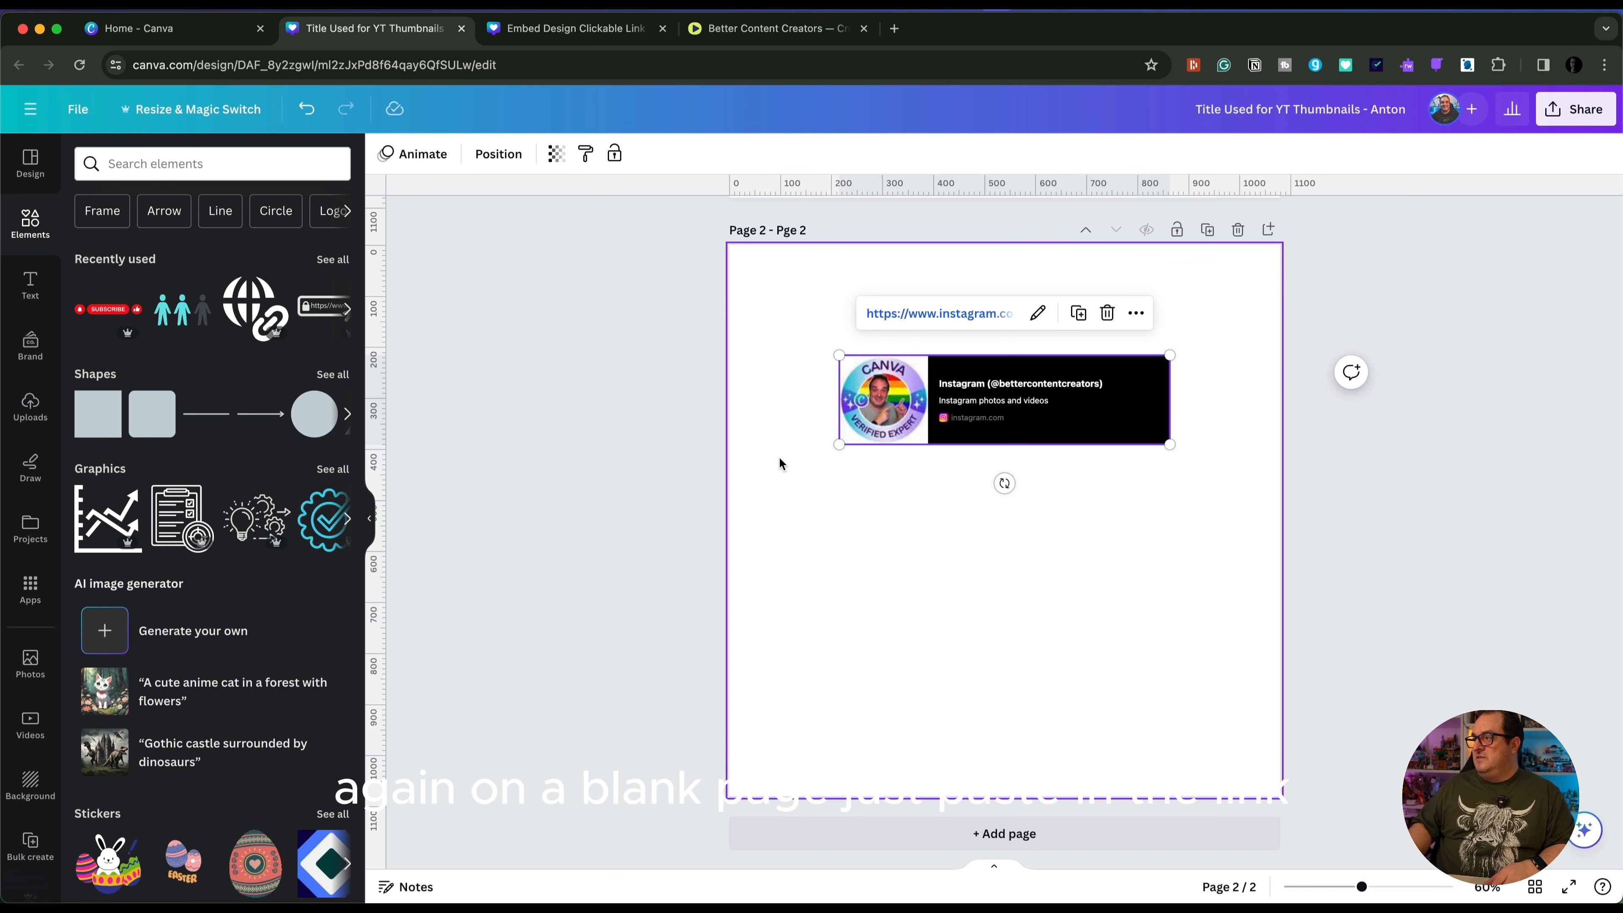
left_click_drag(970, 412, 969, 395)
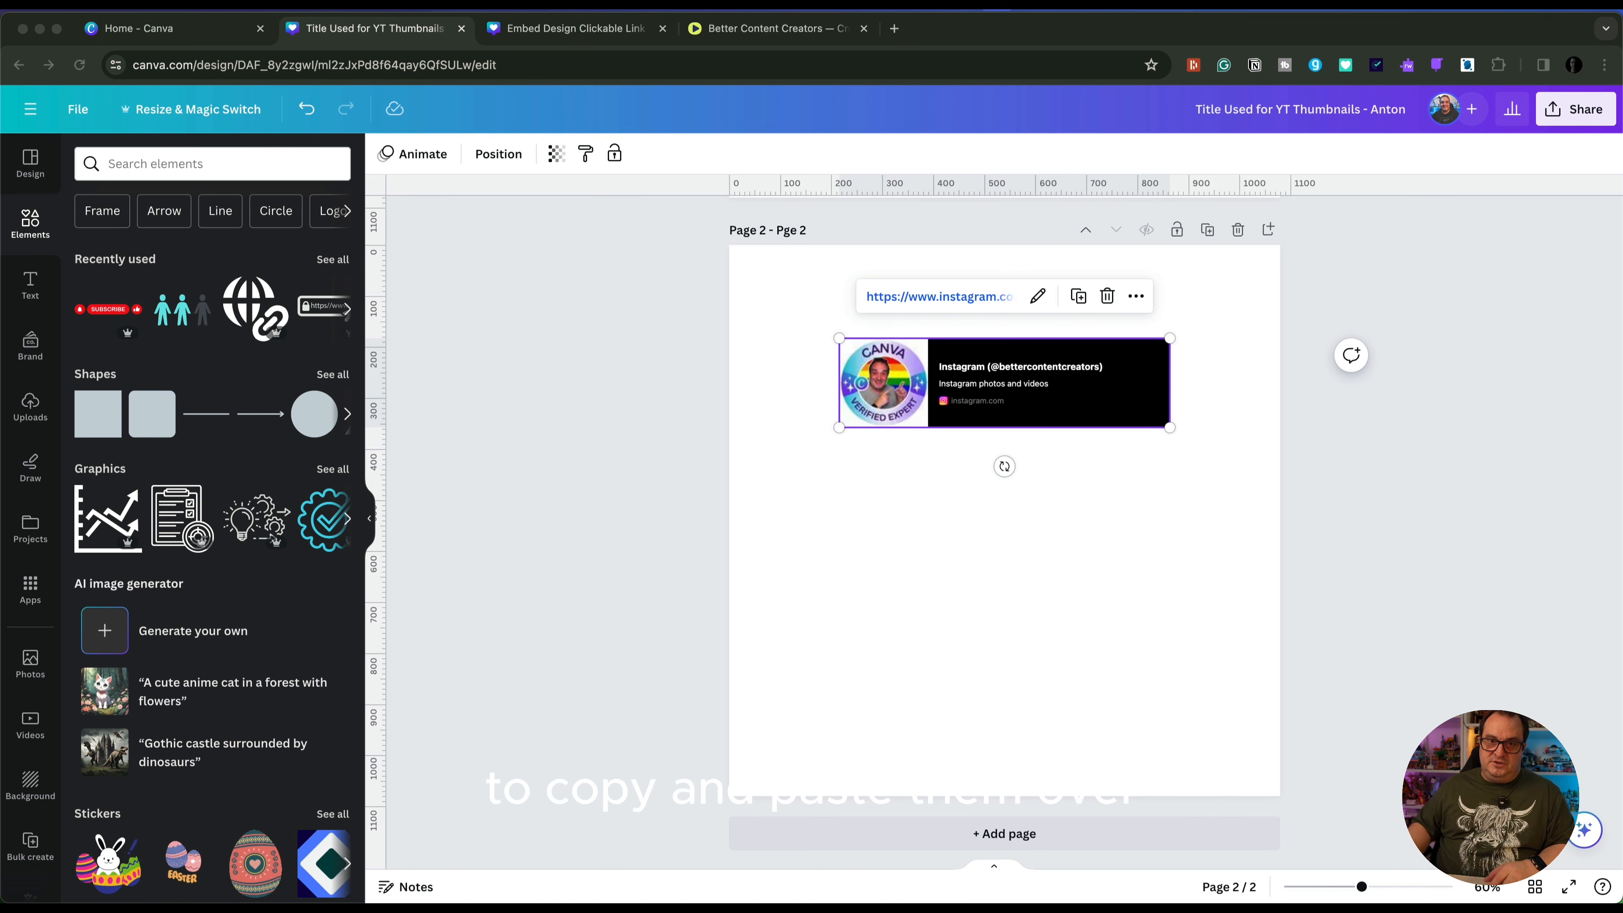
Embed the copied TikTok profile link on page 2 and place its preview just below the Instagram preview
left_click(921, 519)
left_click(921, 519)
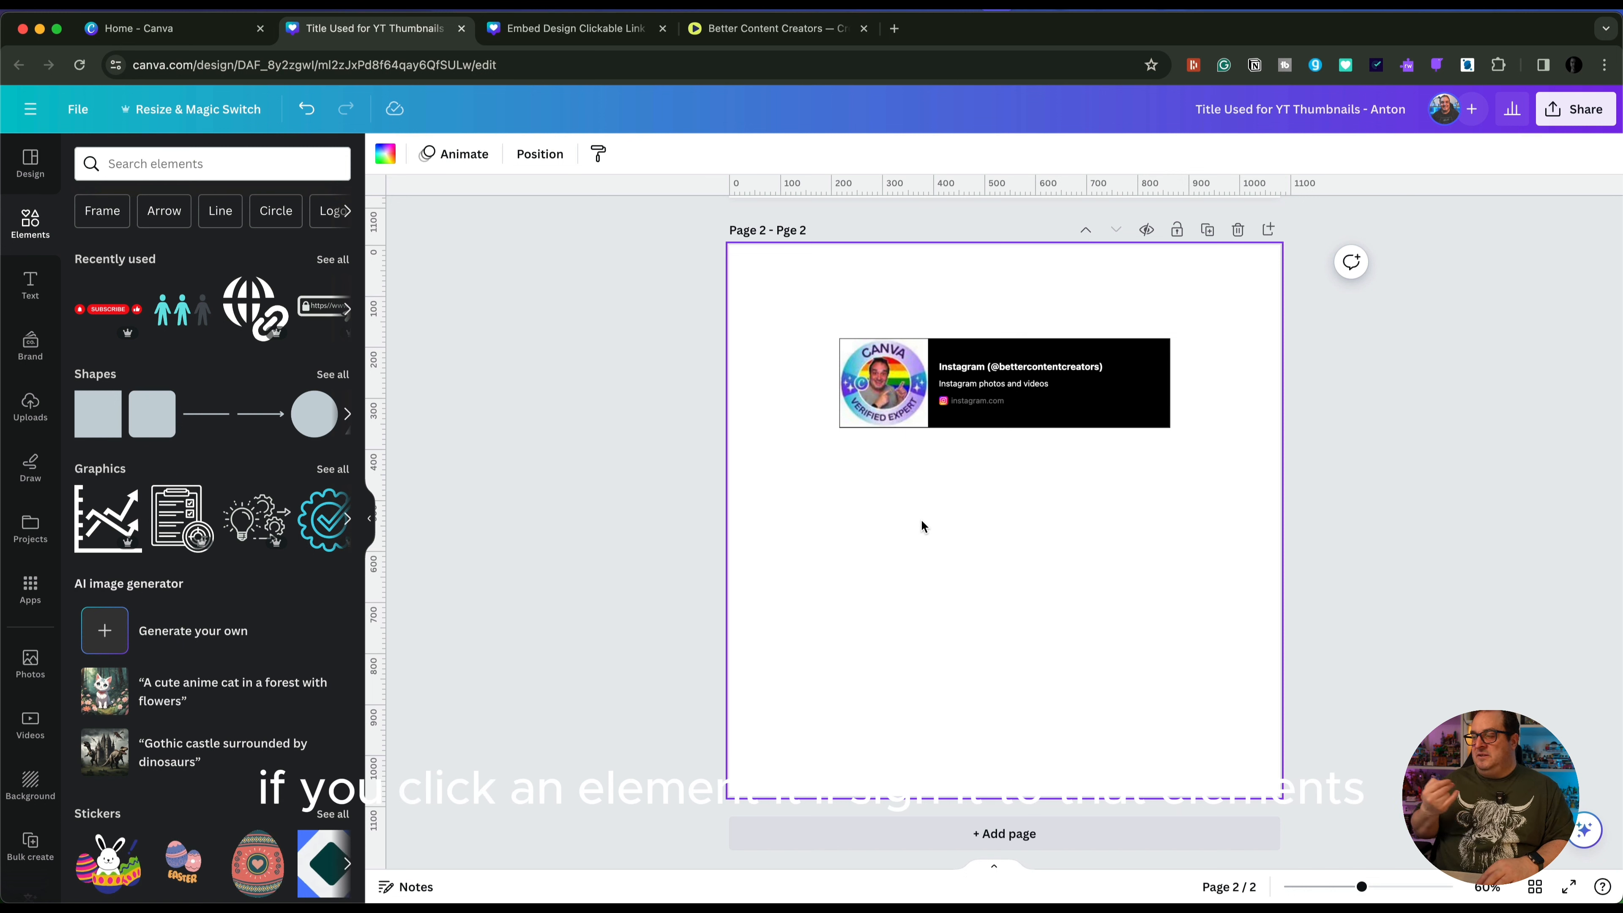
left_click(921, 519)
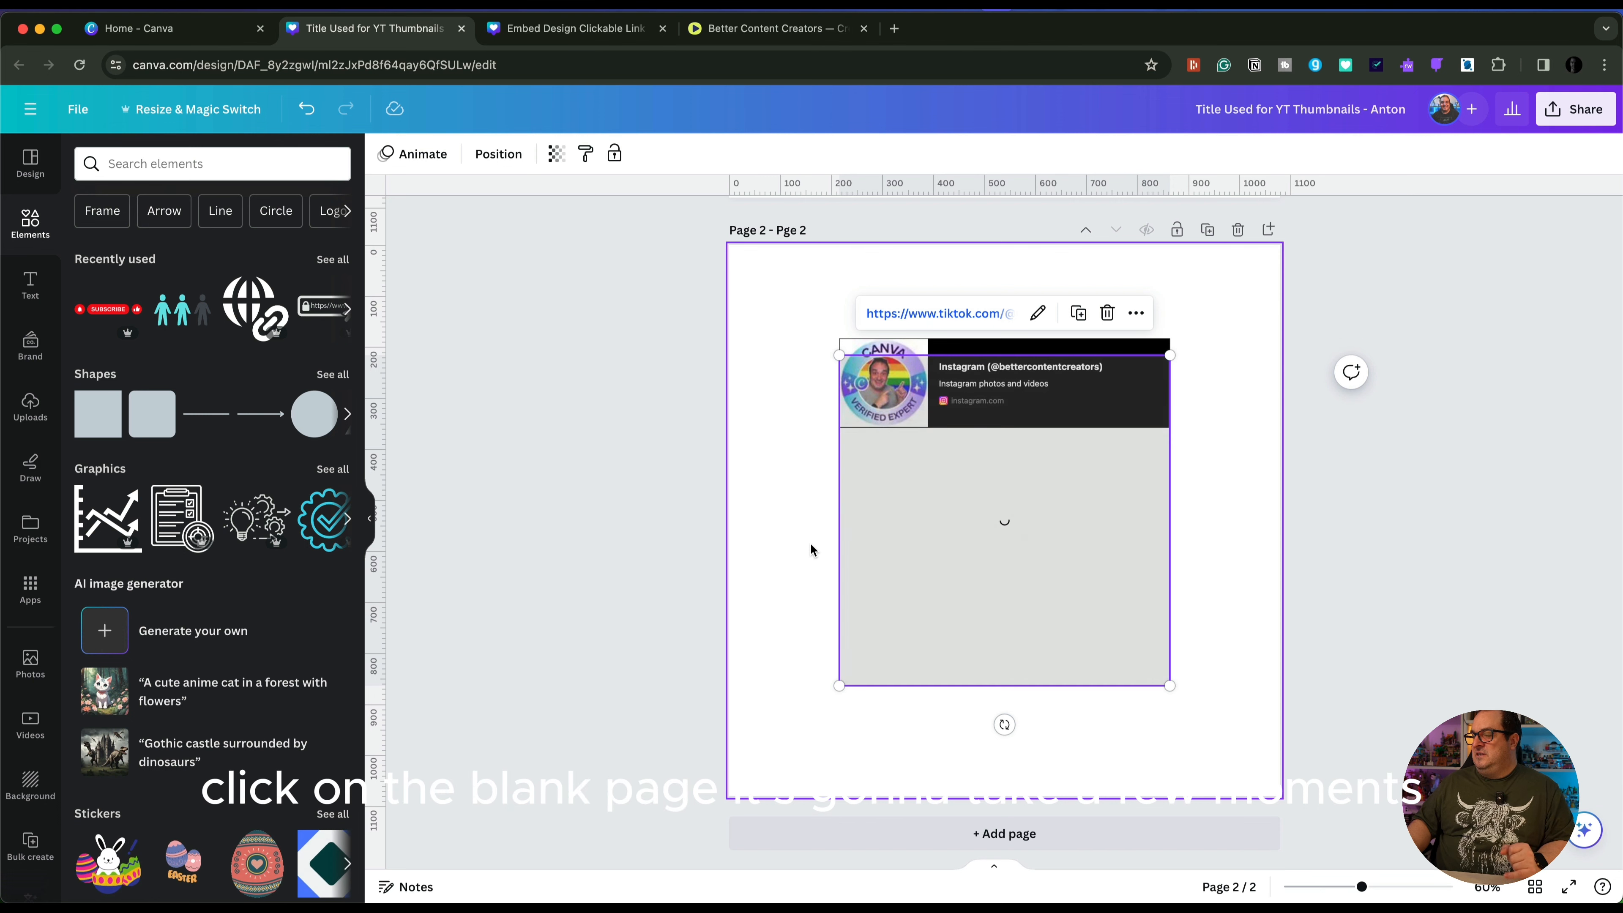
left_click_drag(989, 484, 993, 540)
left_click(776, 544)
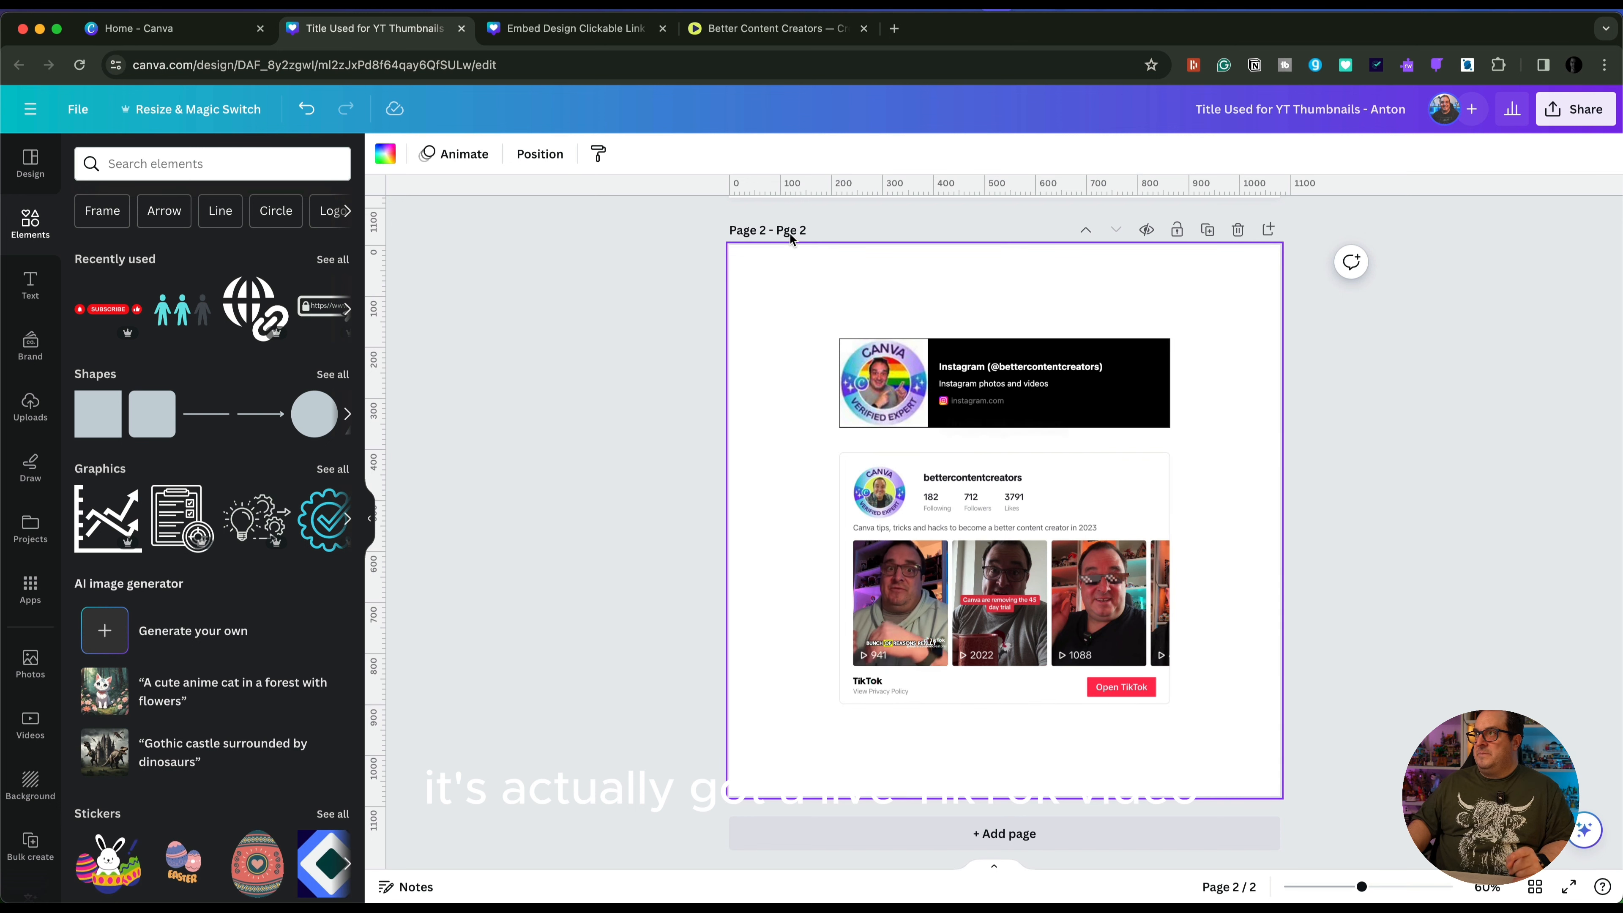
Switch to the published blog post and examine each page of the embedded Canva design with its social previews
left_click(773, 28)
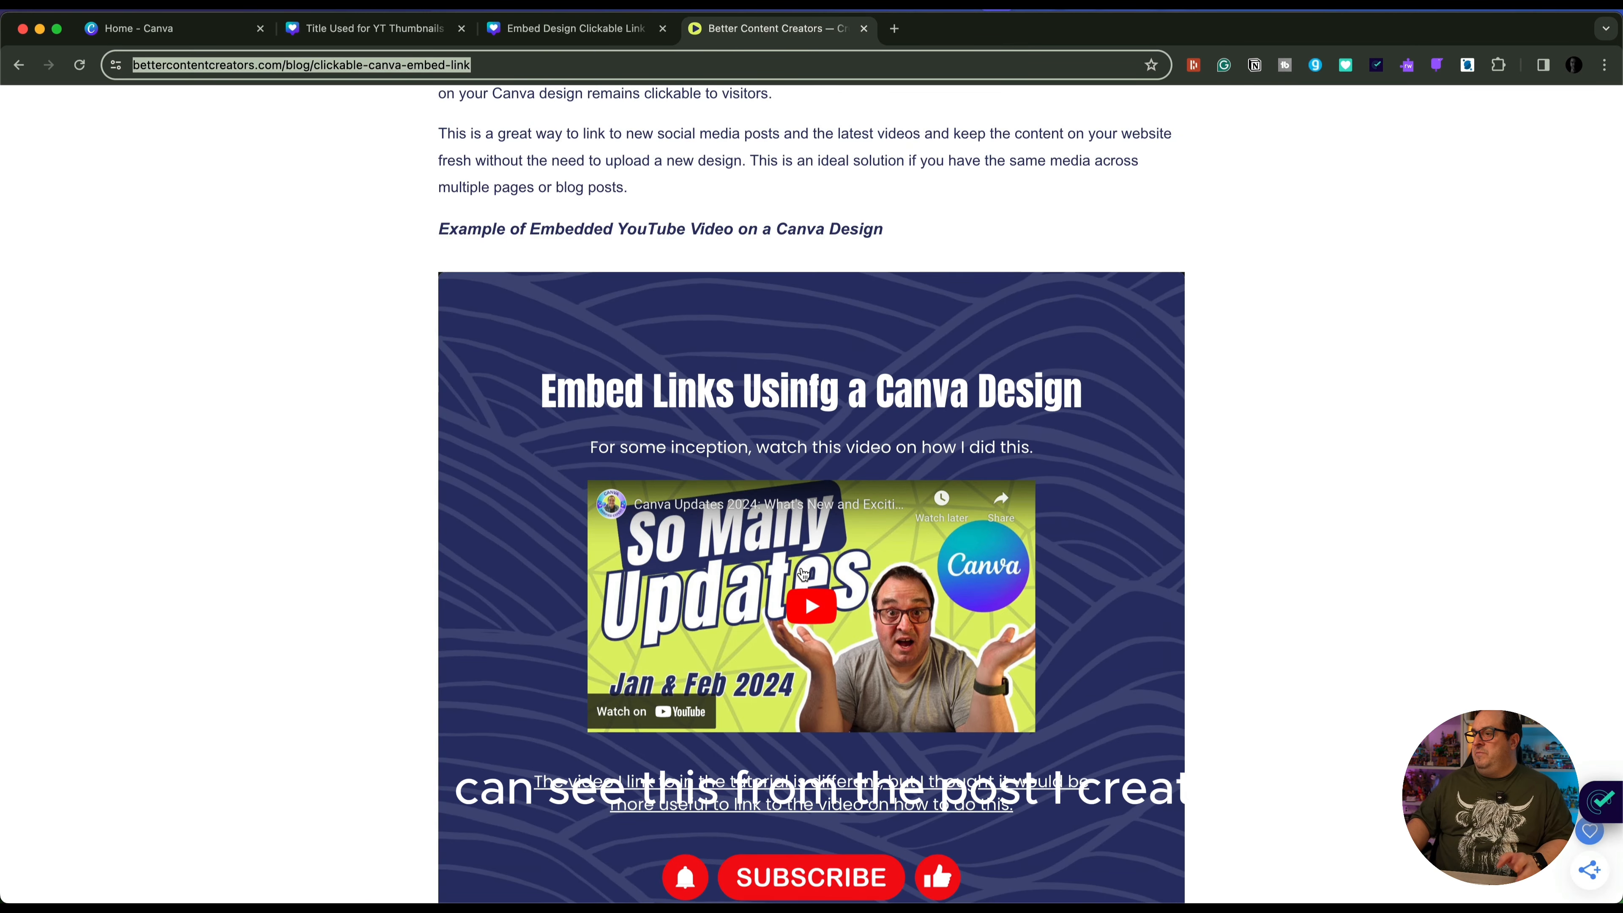
scroll(803, 573, "down", 4)
scroll(699, 569, "up", 3)
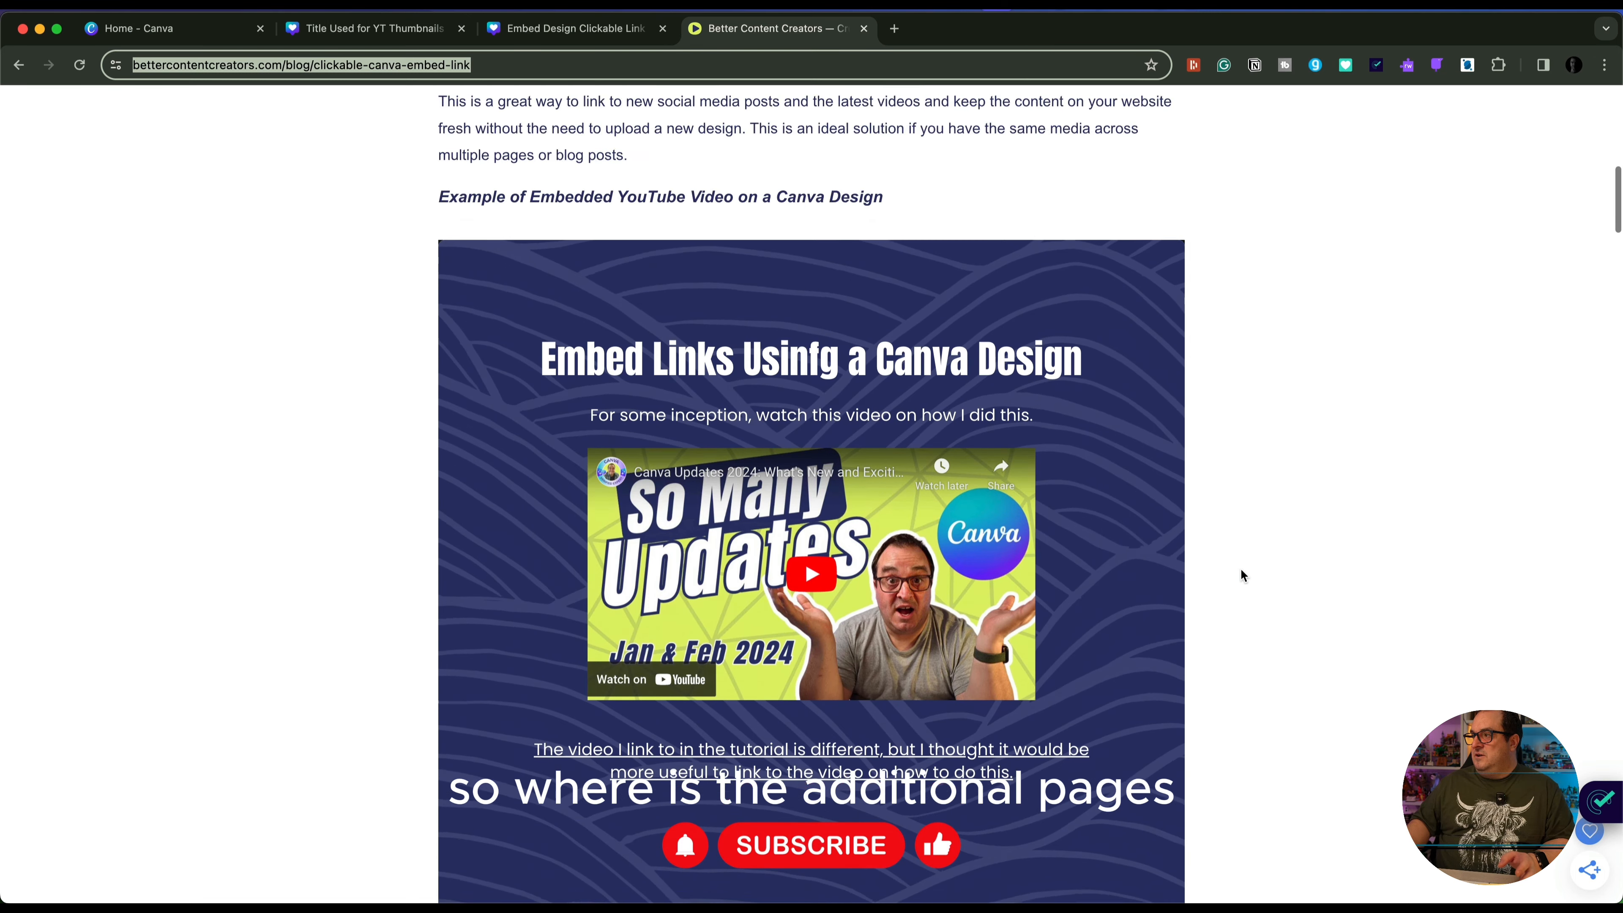
scroll(1240, 569, "down", 2)
left_click(1132, 619)
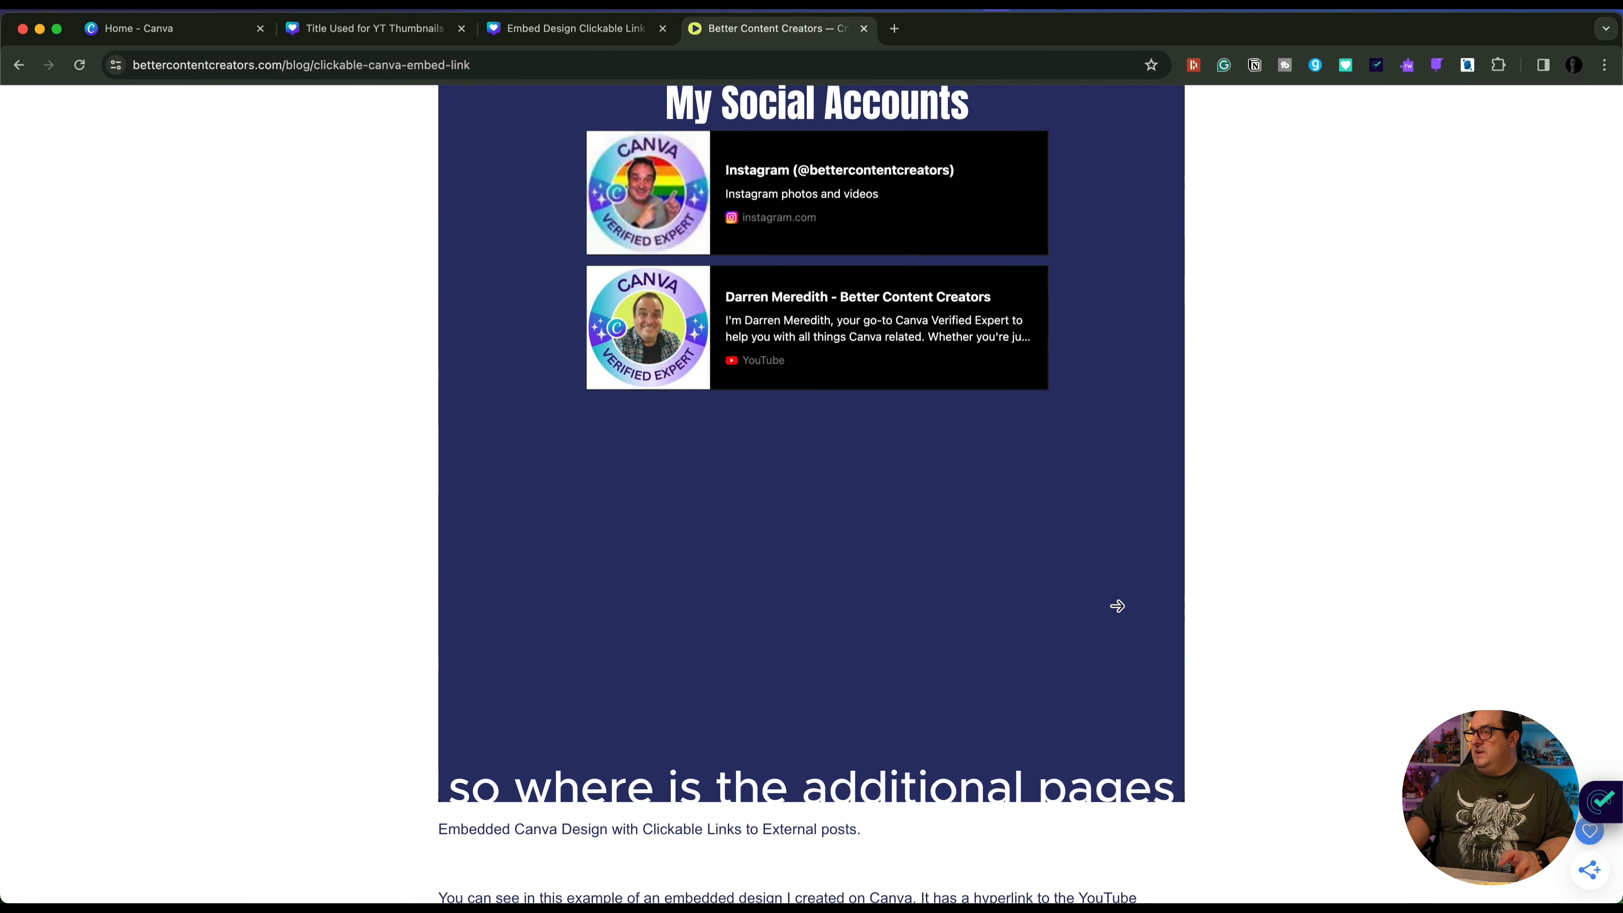
scroll(1117, 605, "up", 1)
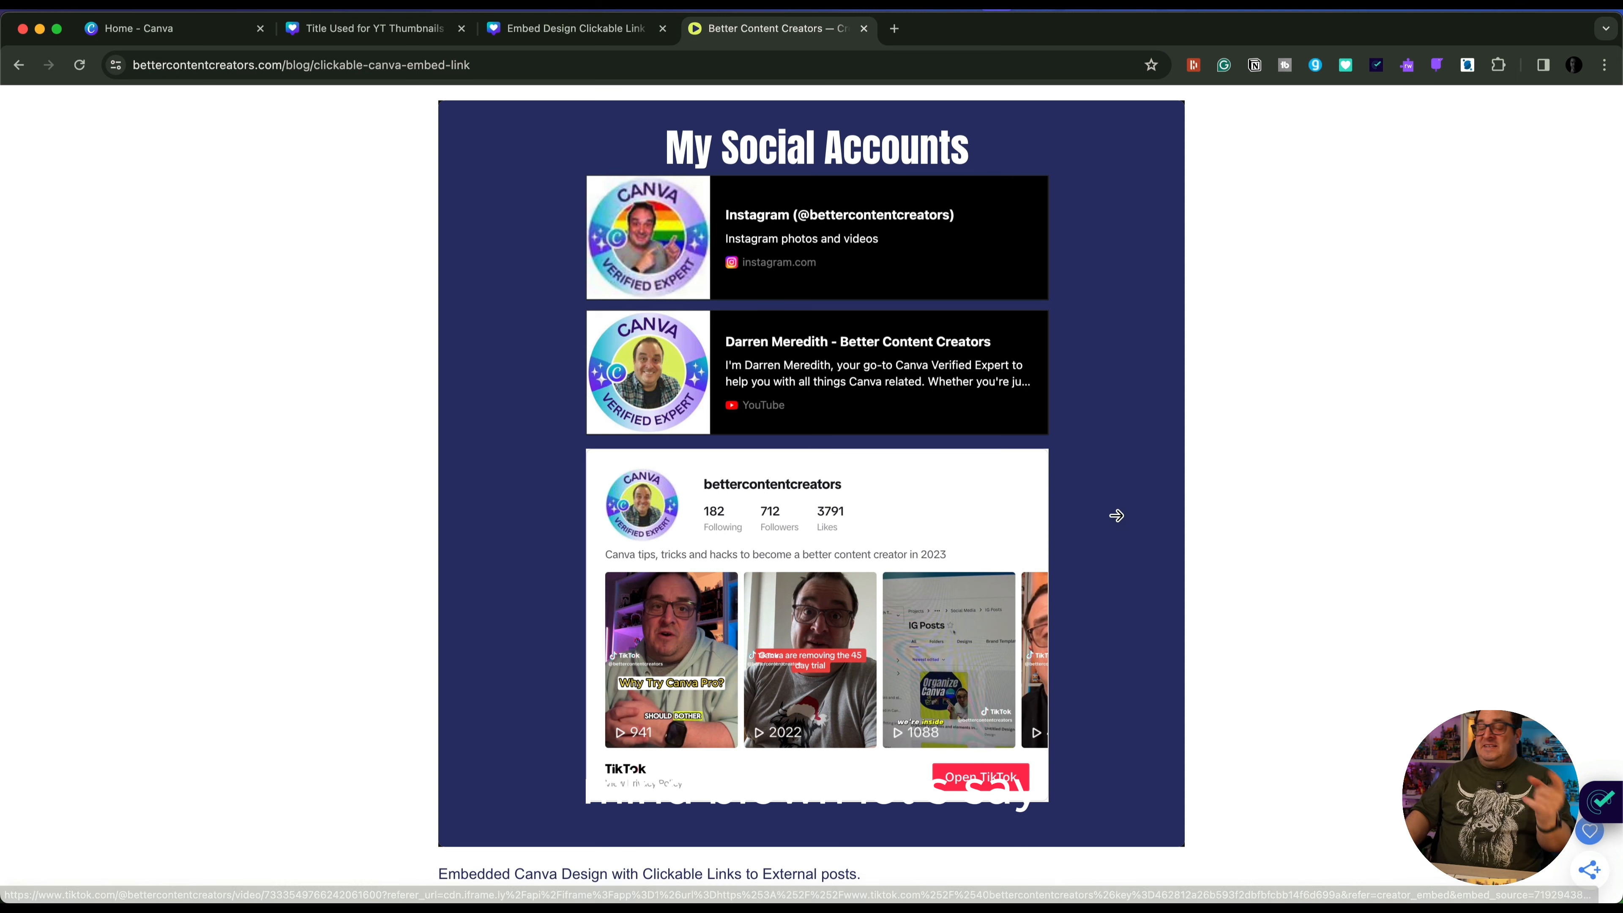
left_click(1131, 502)
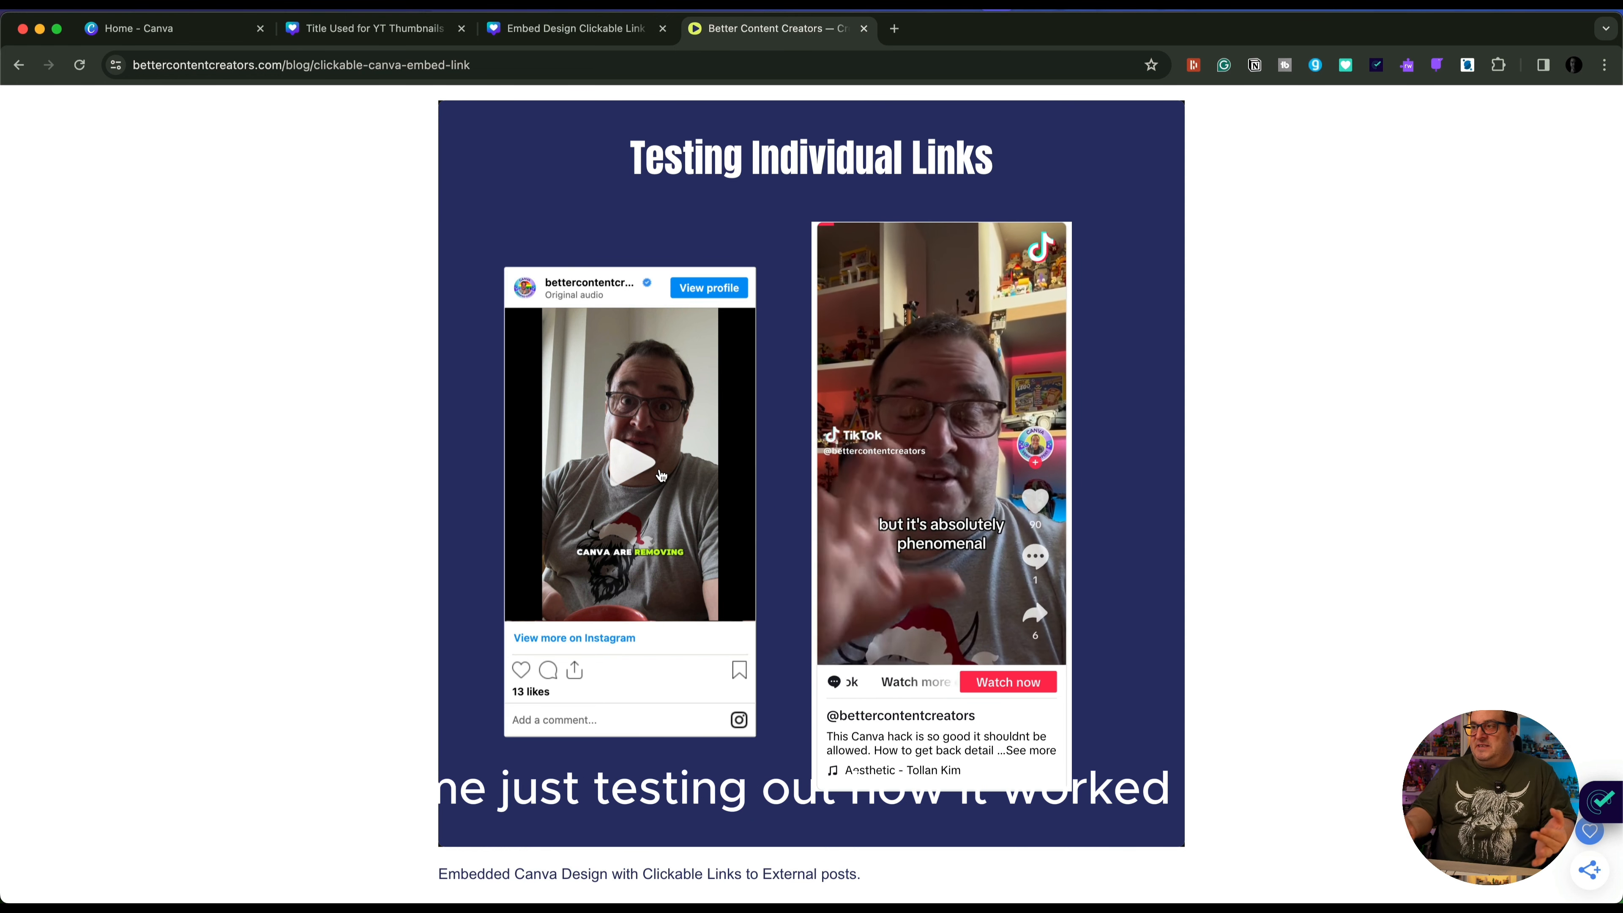
scroll(662, 475, "down", 2)
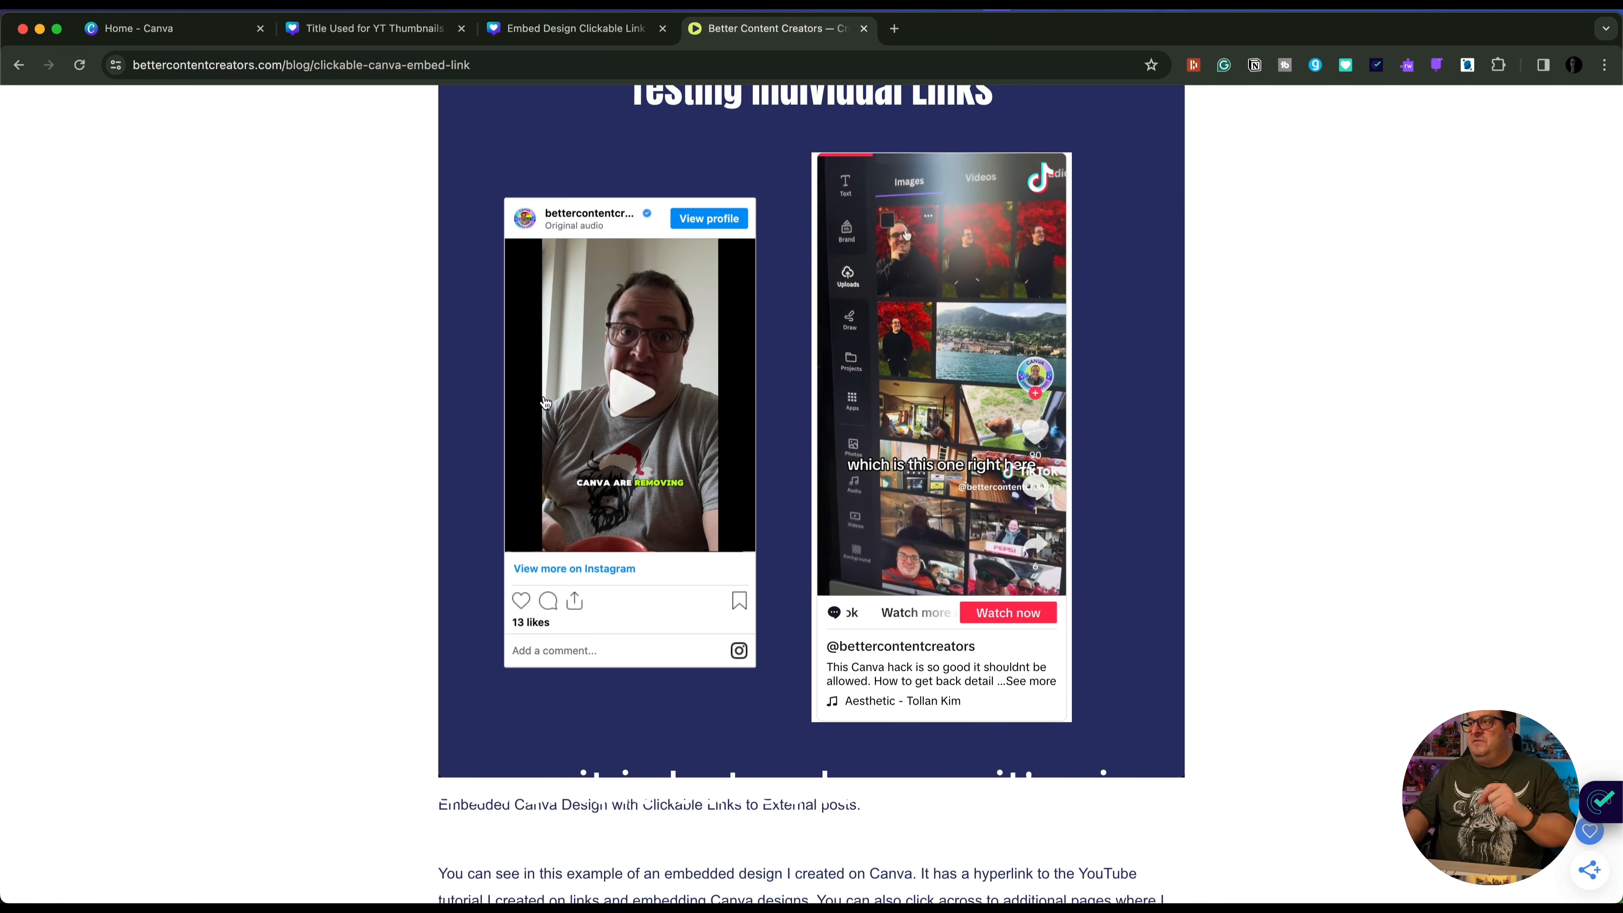
Switch to the "Embed Design Clickable Link To a Canva Design" design, review its three pages, and select the page 1 heading
left_click(570, 31)
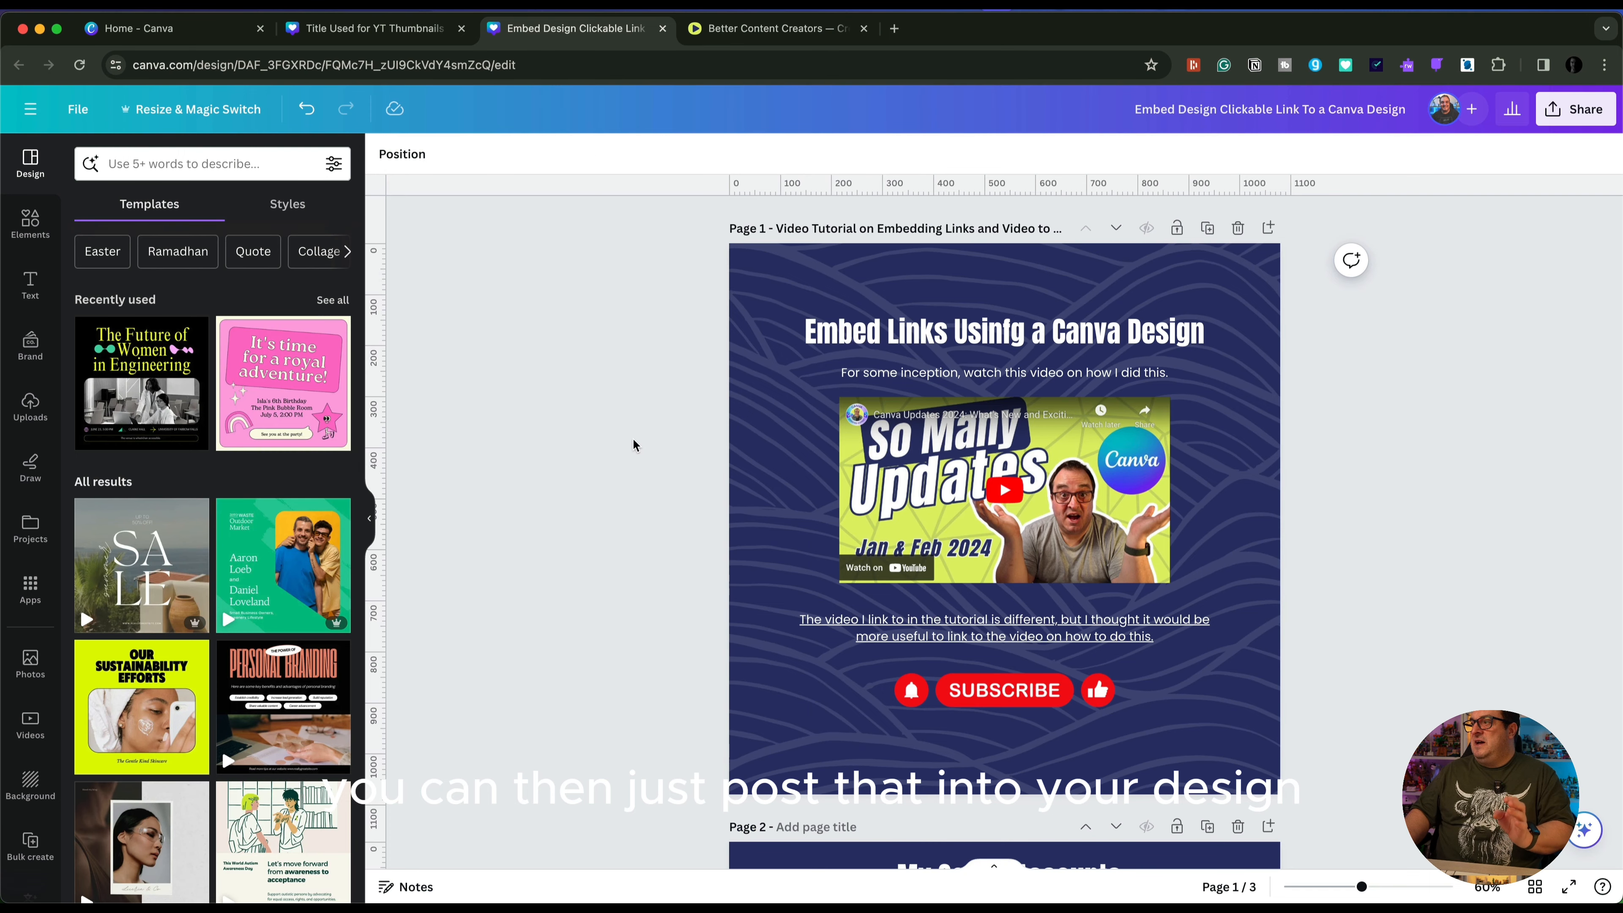
scroll(633, 440, "down", 5)
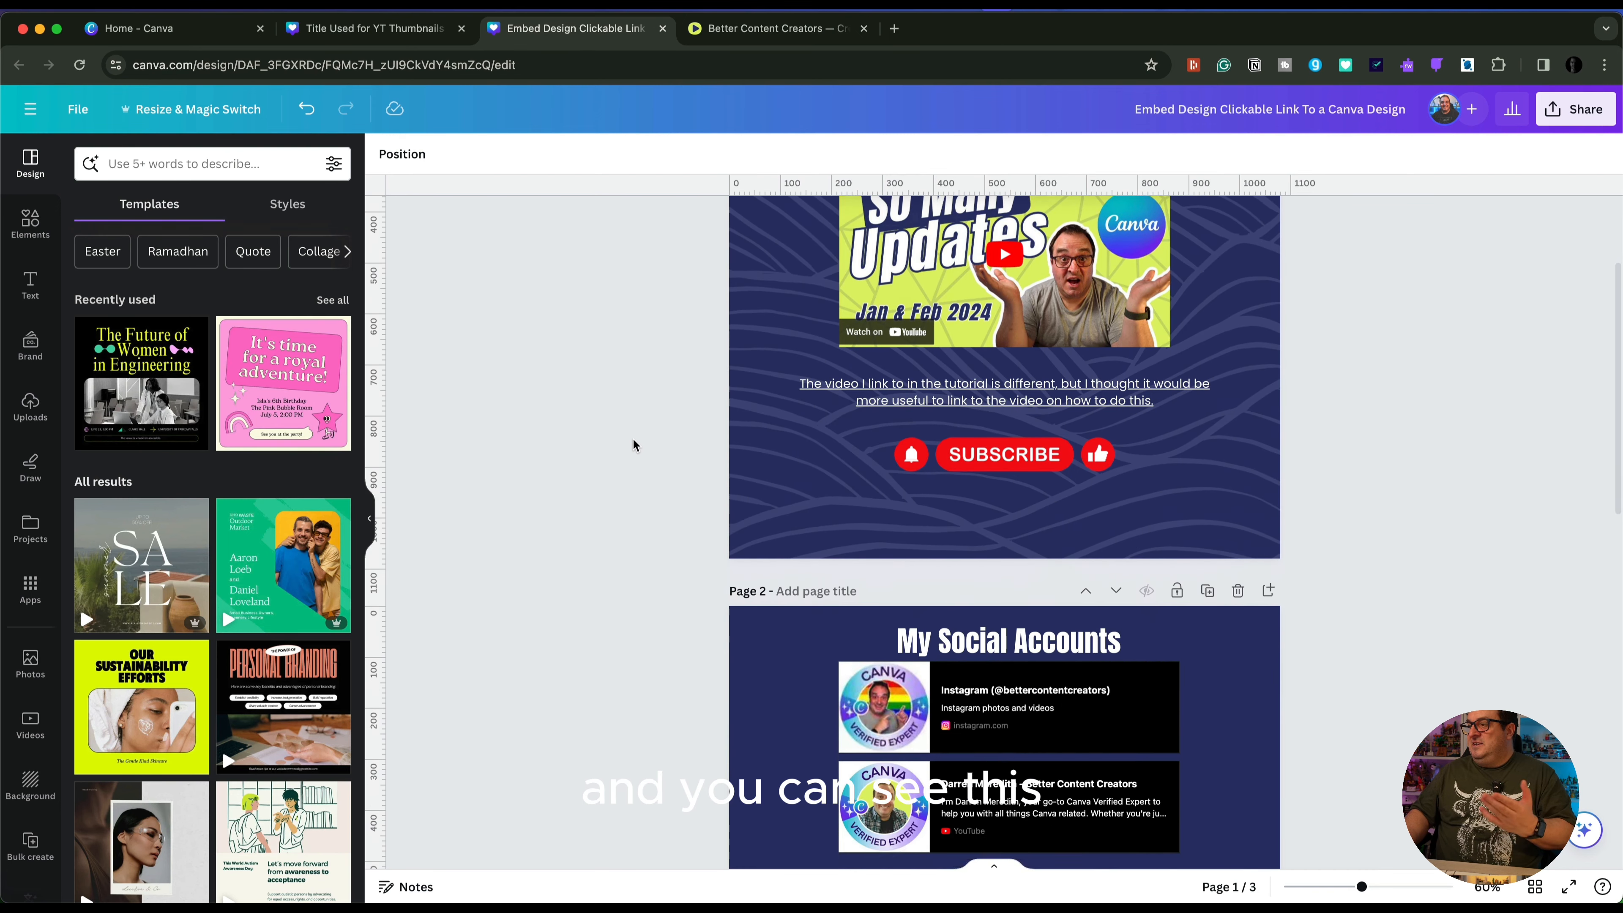
scroll(633, 438, "down", 5)
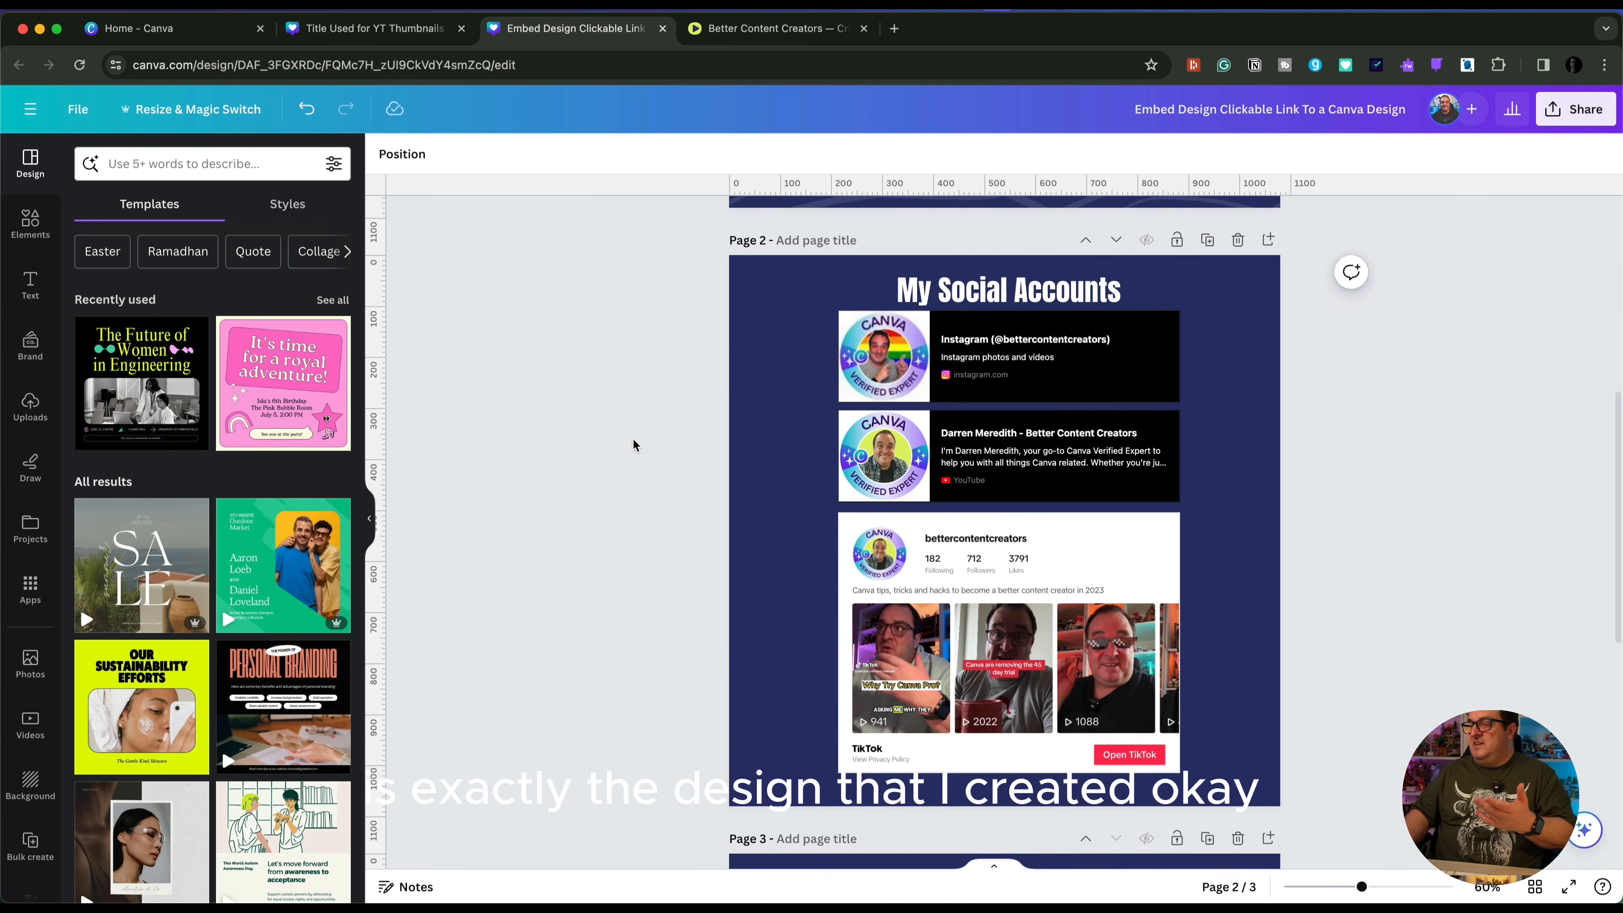
scroll(632, 444, "down", 3)
scroll(632, 437, "down", 2)
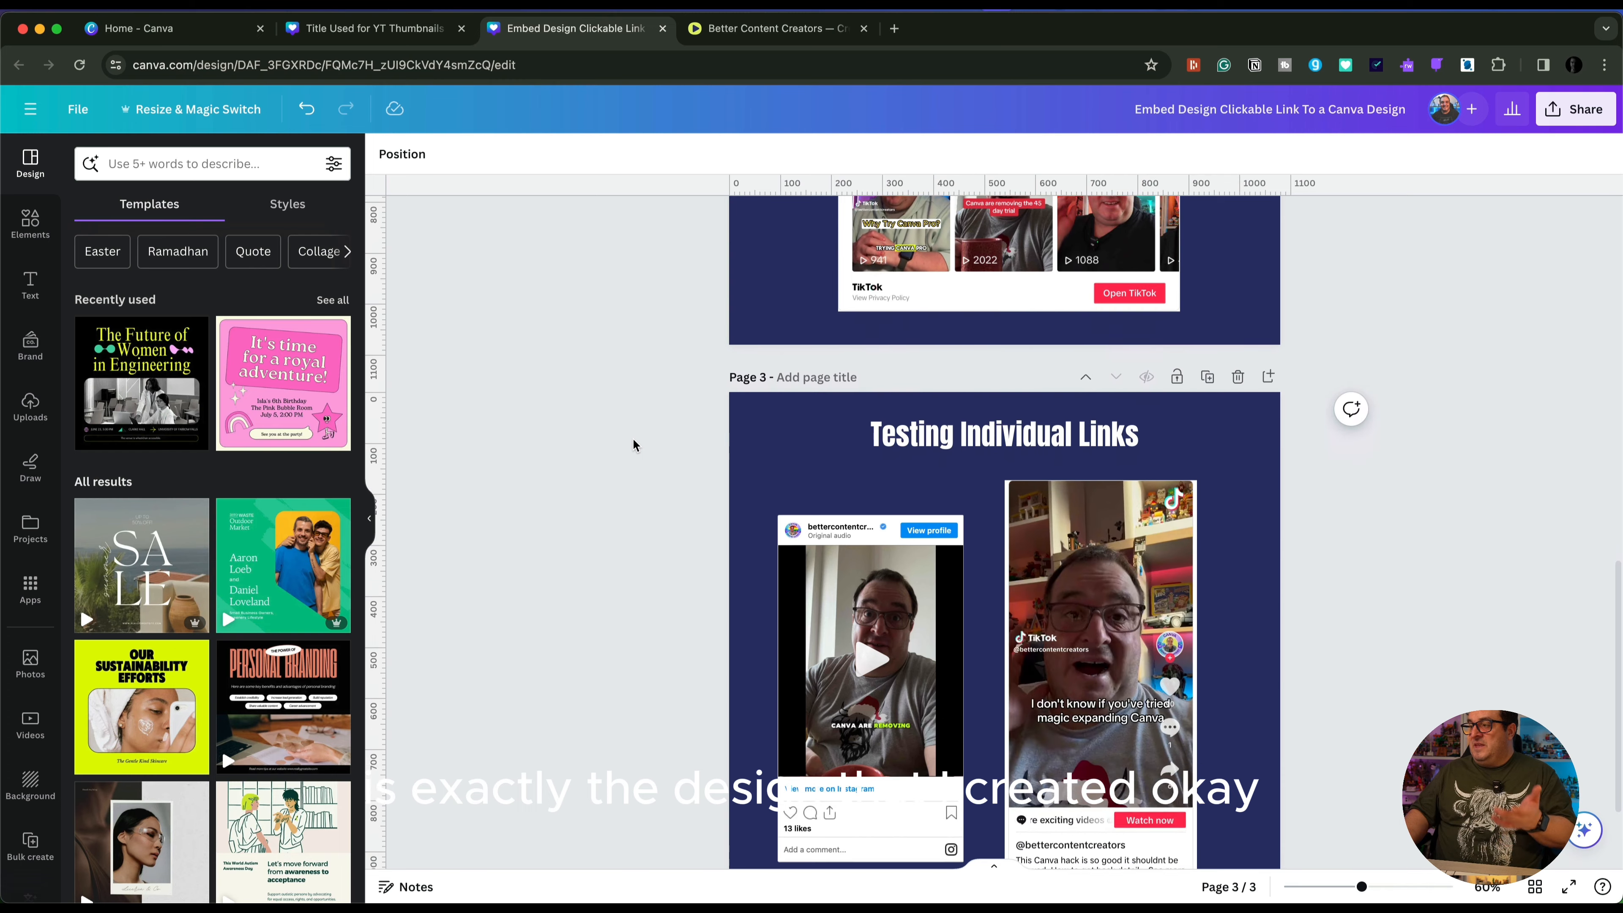
scroll(633, 438, "up", 15)
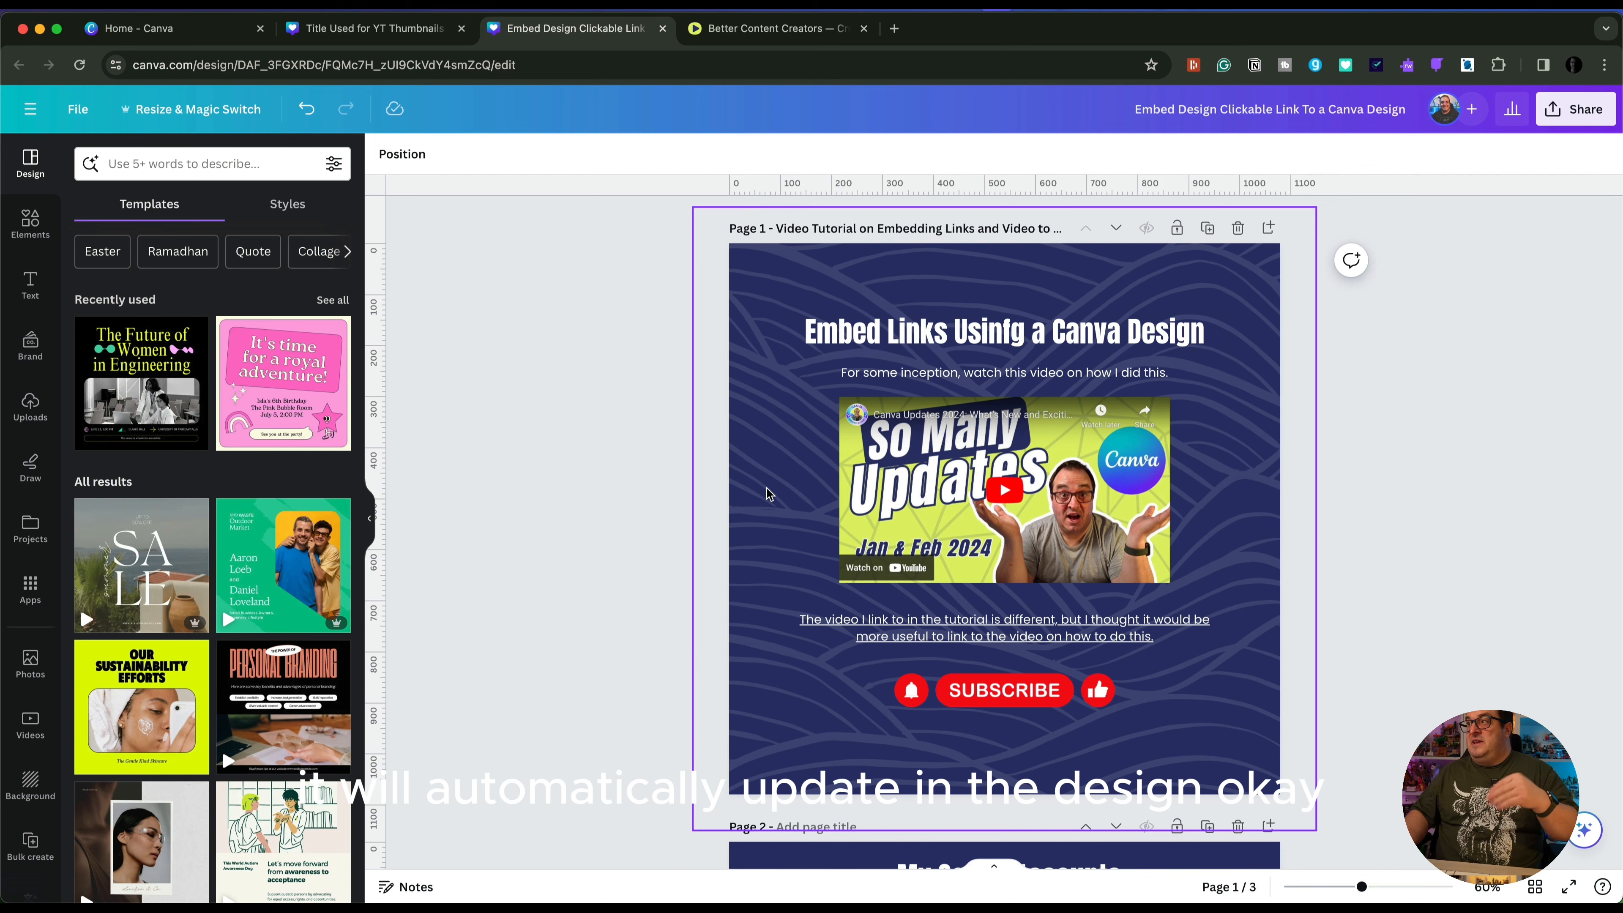
left_click(845, 338)
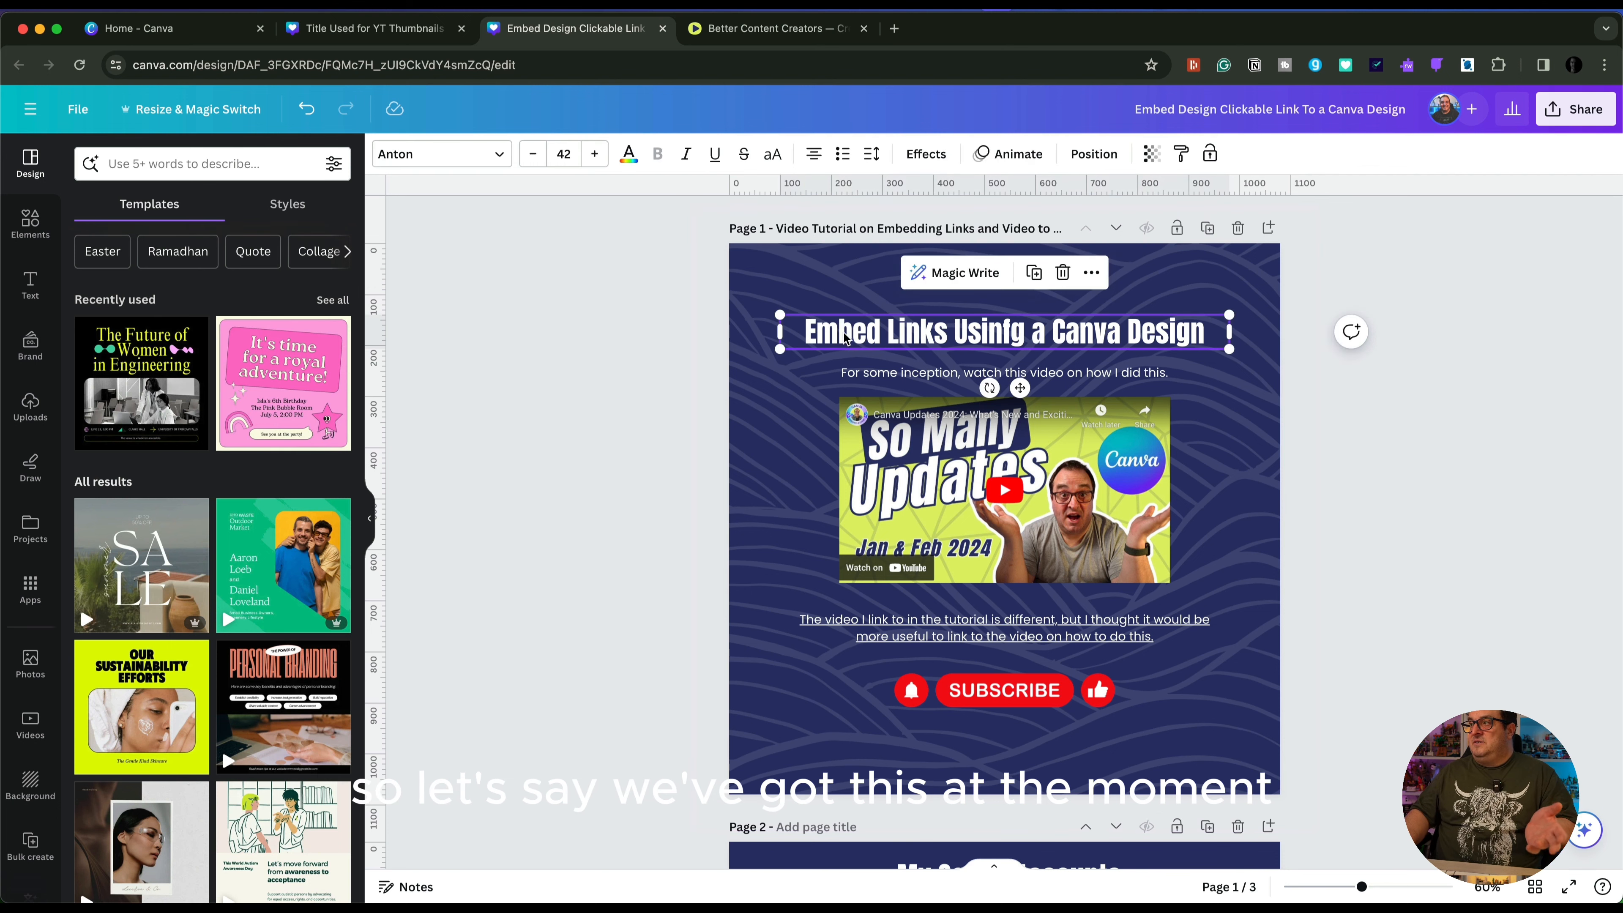
Switch to the published blog post and return its embedded Canva design to the first page to check the heading
left_click(722, 28)
scroll(443, 423, "up", 5)
scroll(443, 423, "down", 5)
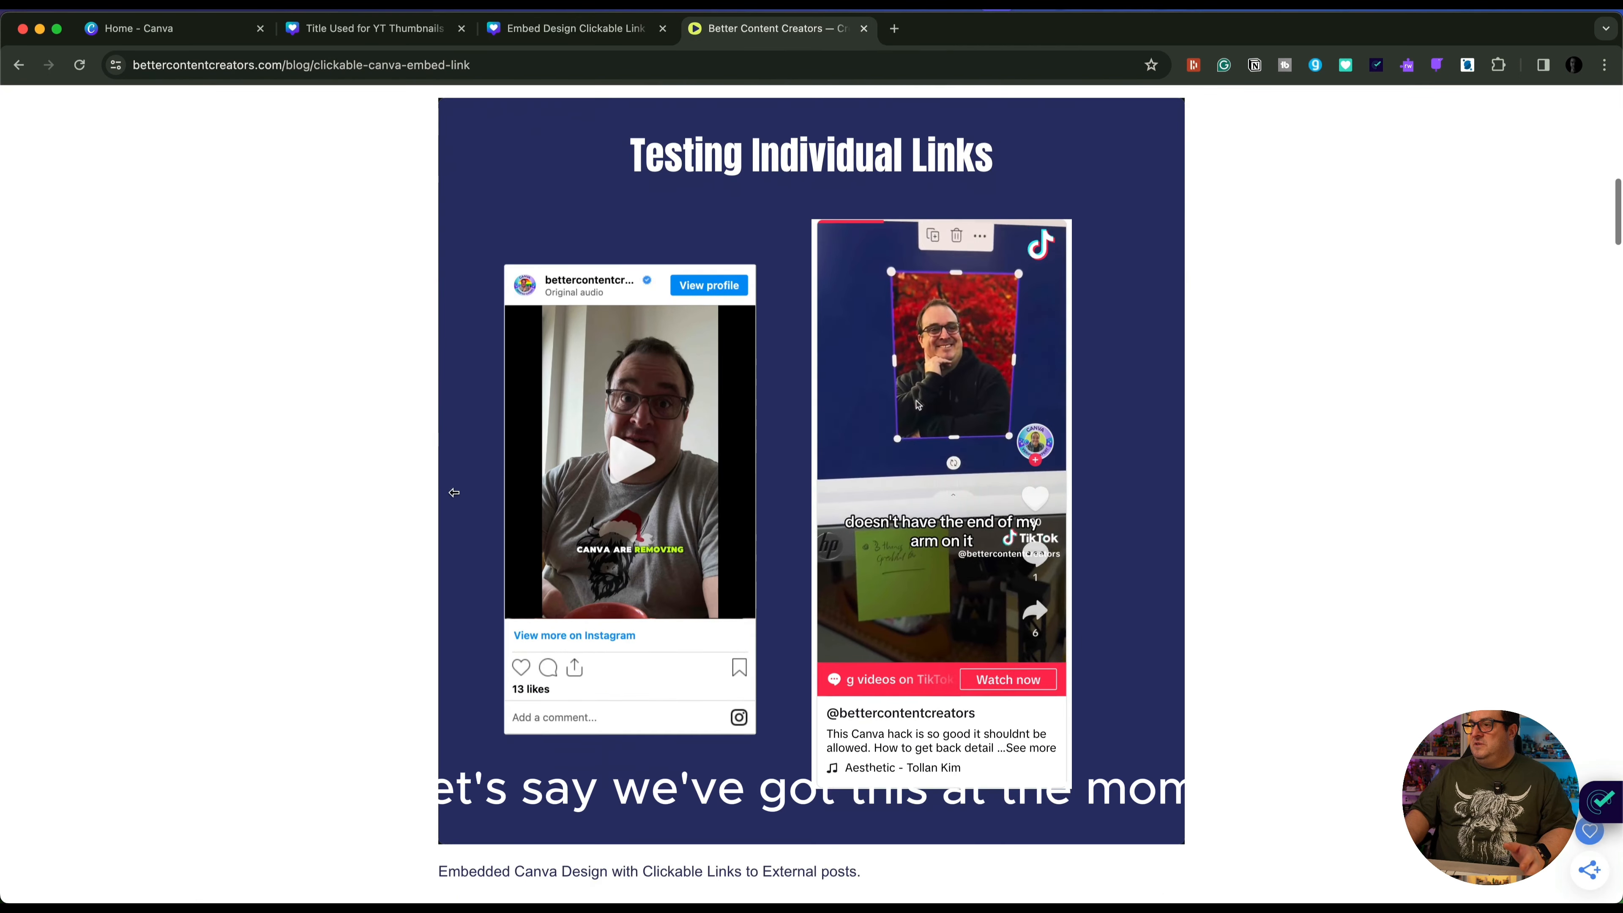
left_click(447, 507)
left_click(447, 507)
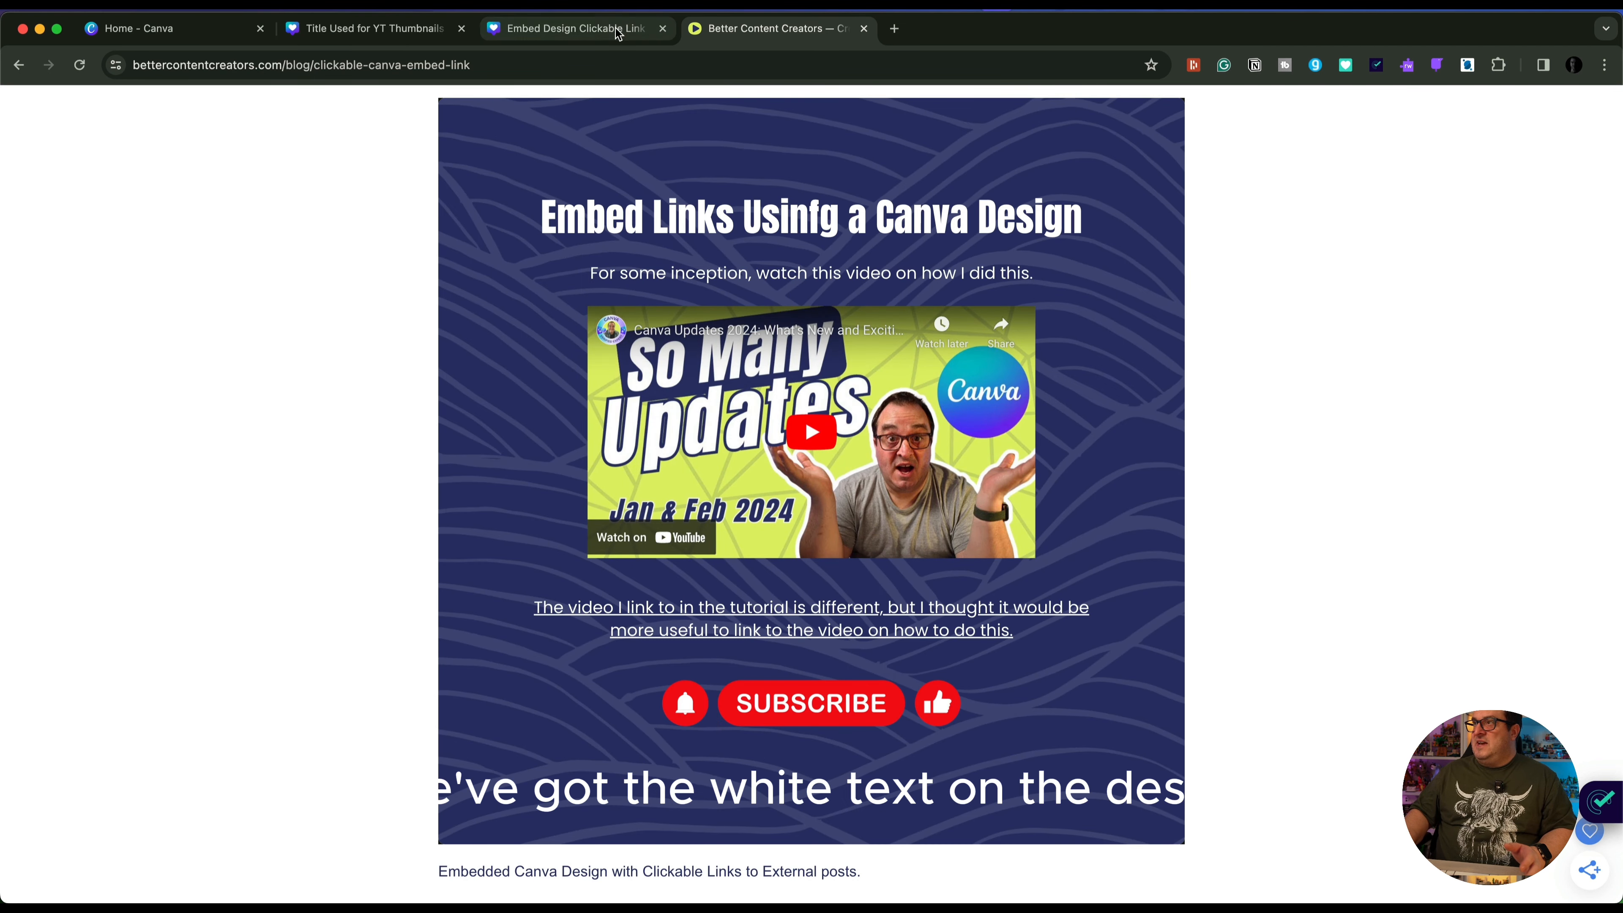
Switch back to the clickable link design, change the page 1 heading's text colour to lime yellow, and save the design
left_click(601, 28)
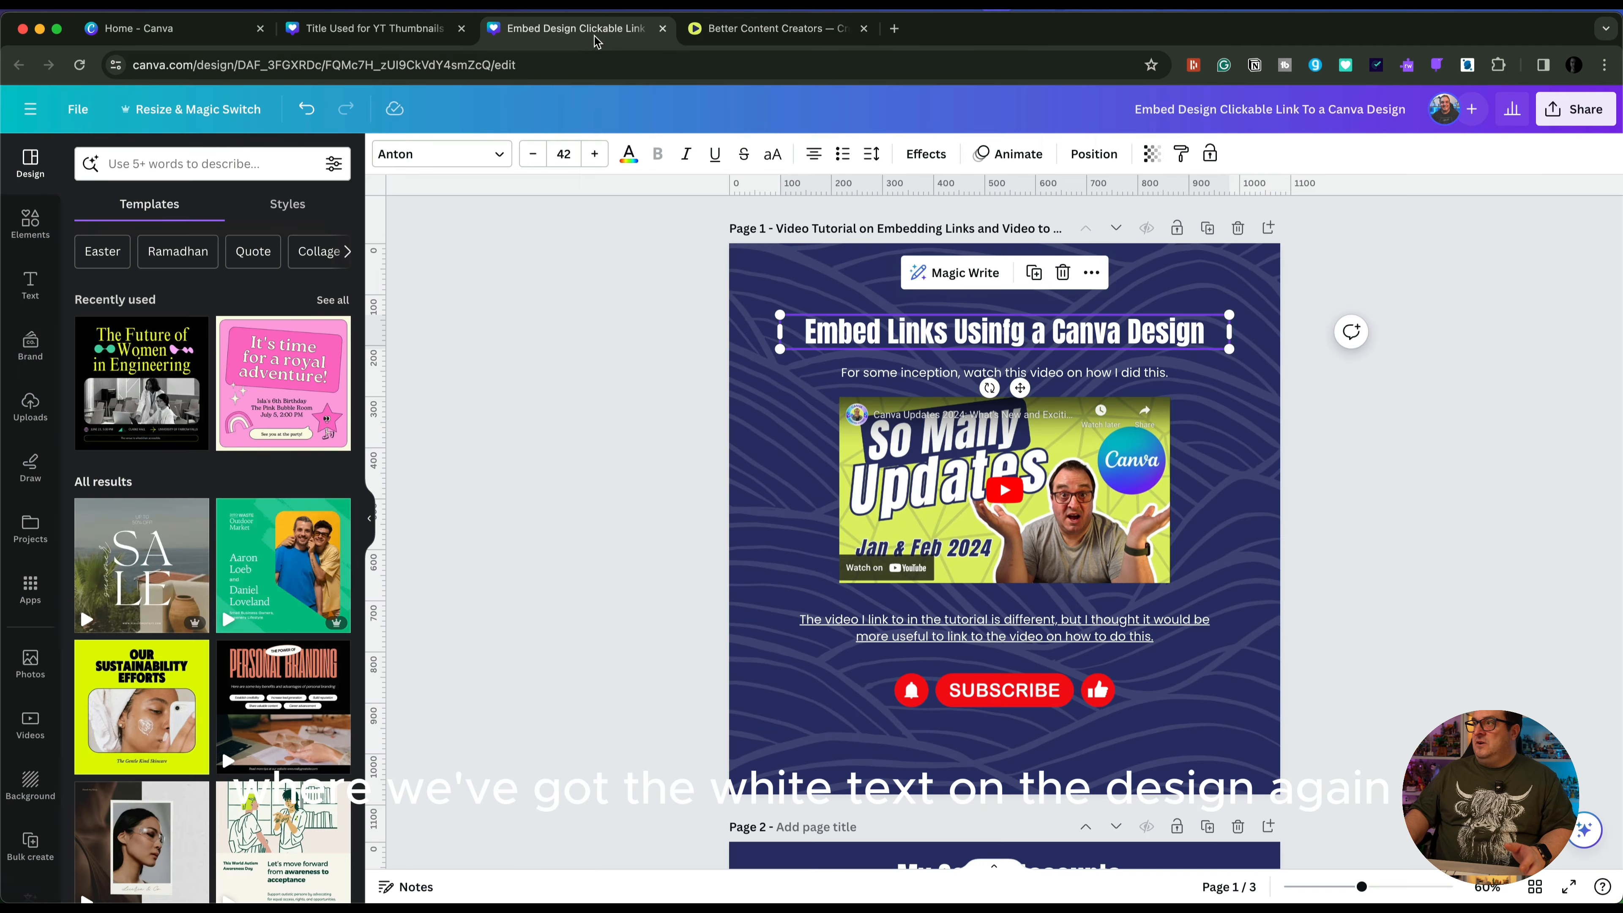
left_click(629, 153)
left_click(94, 386)
key("Escape")
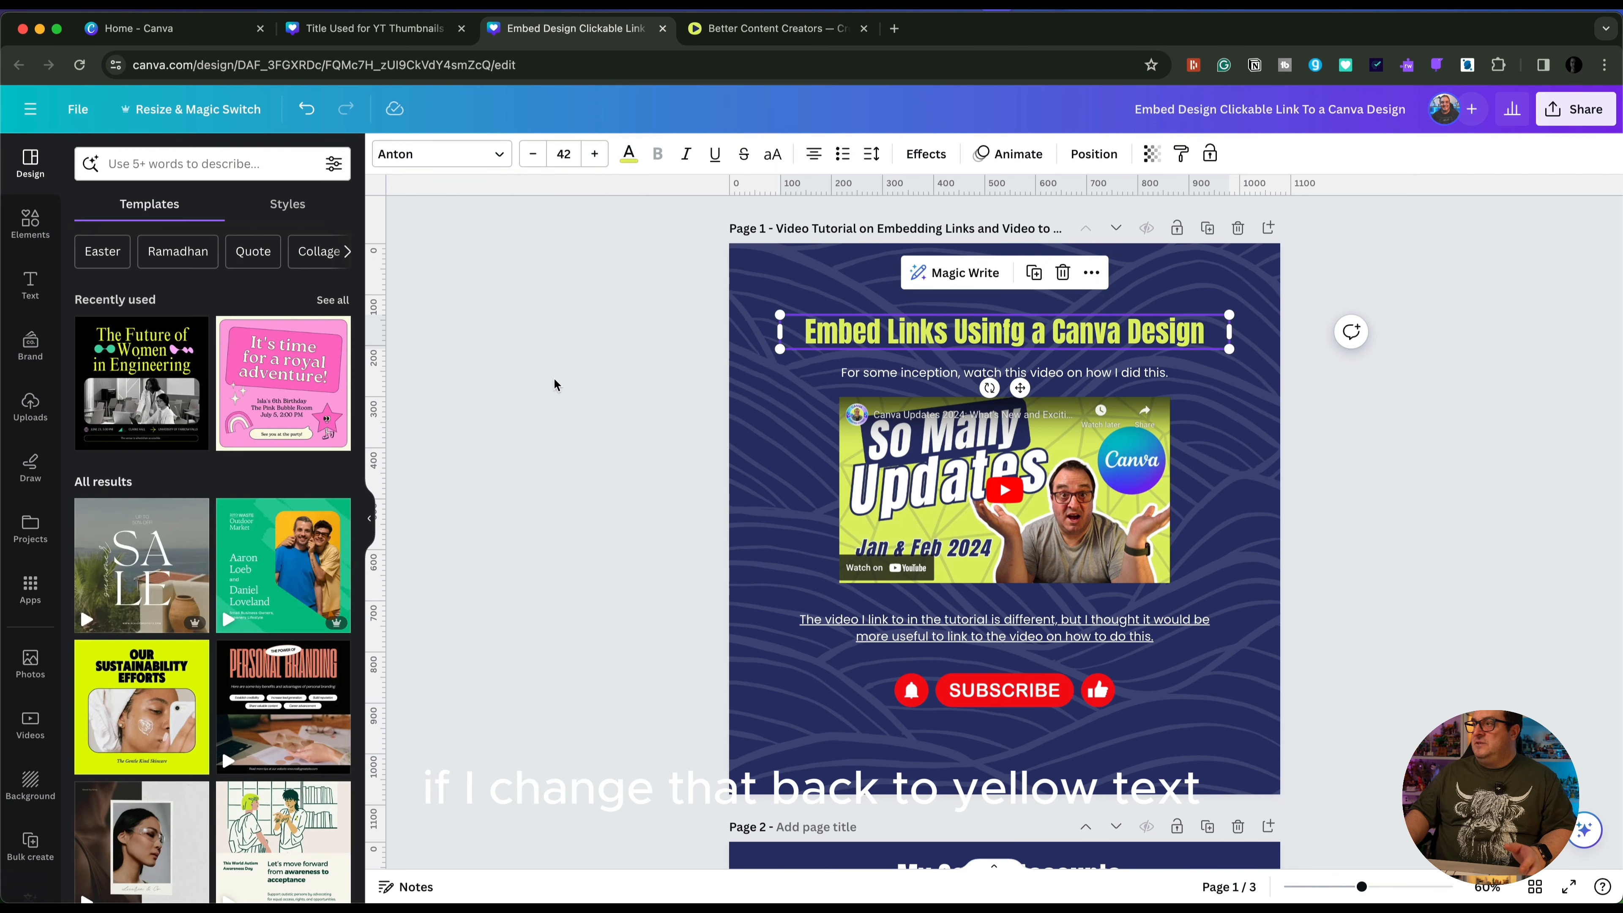
left_click(77, 109)
left_click(160, 384)
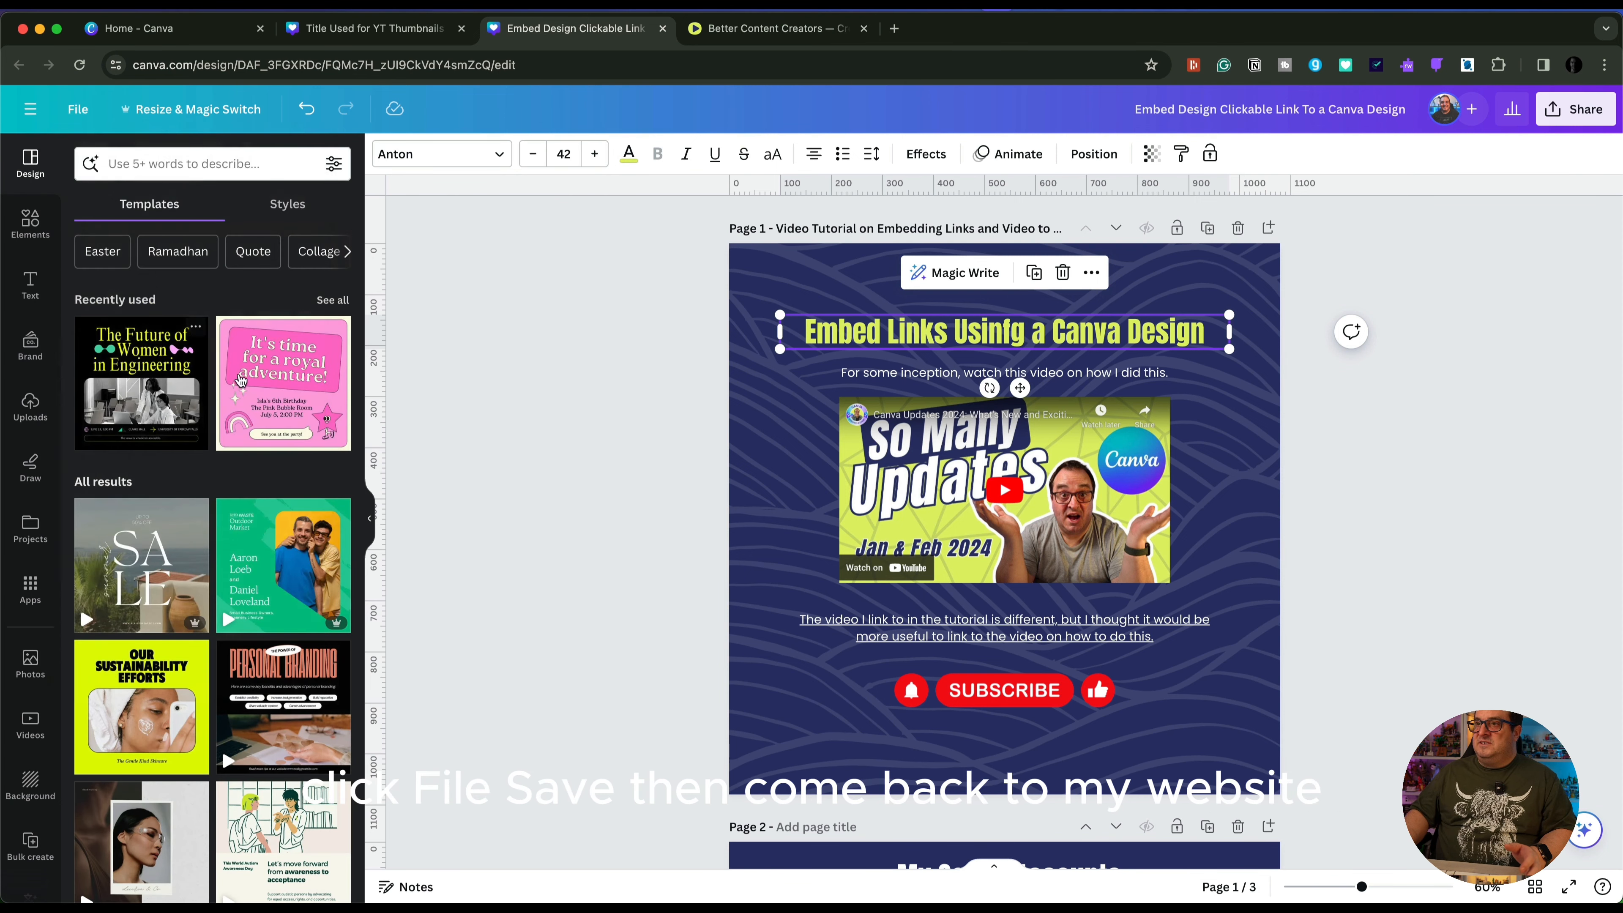
Reload the published blog post to update the embedded design, and test its Subscribe link, closing the YouTube channel page it opens
left_click(735, 28)
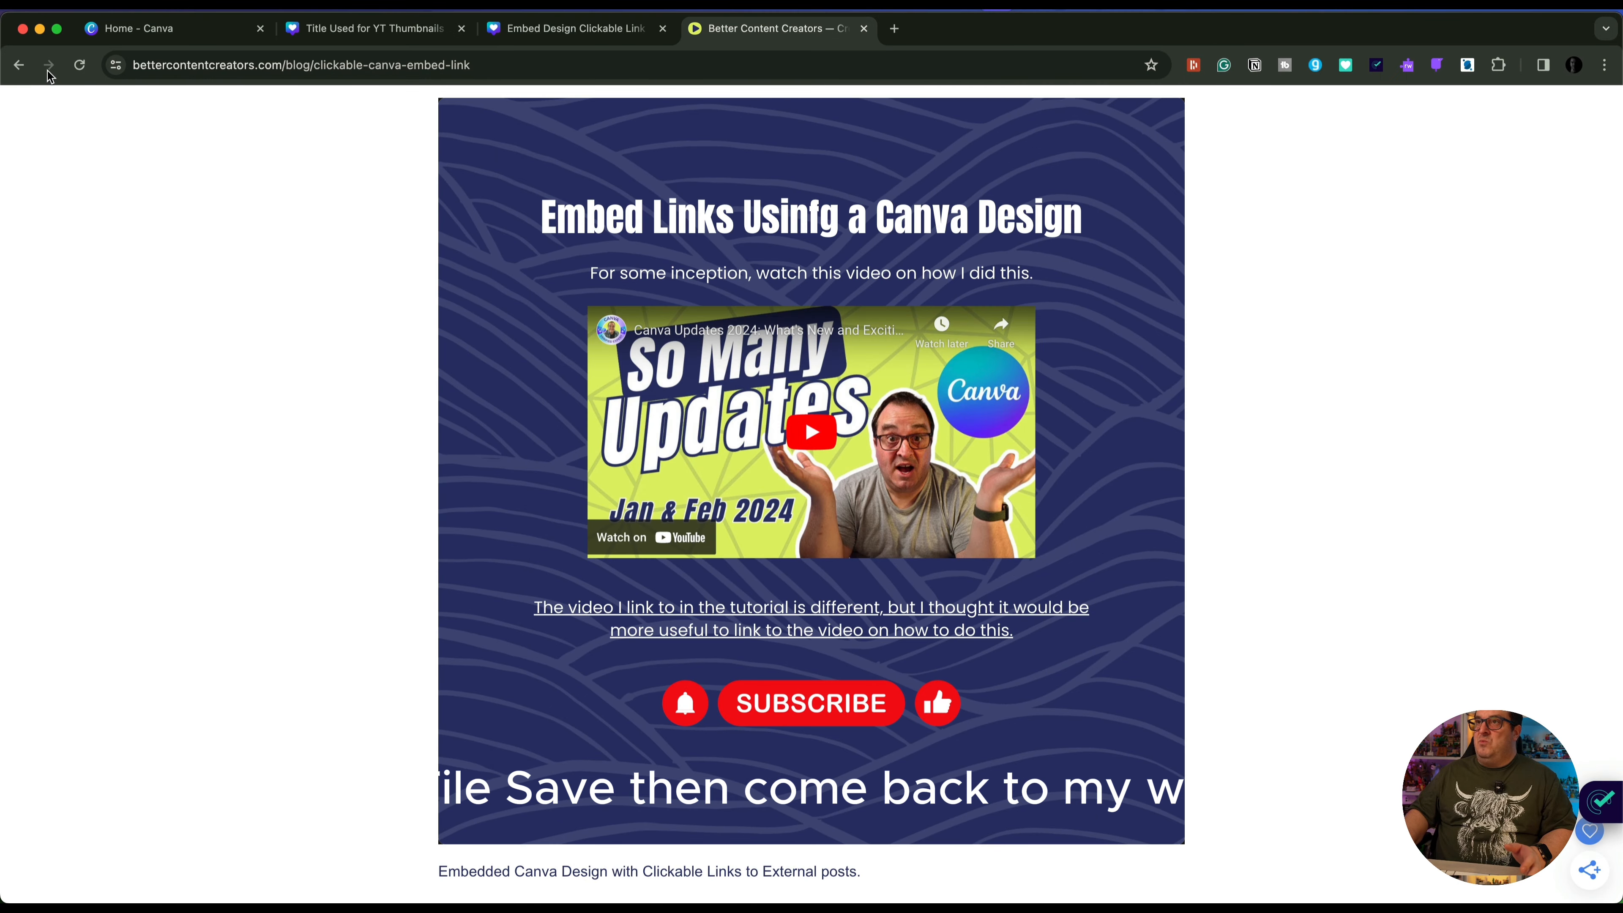
left_click(78, 67)
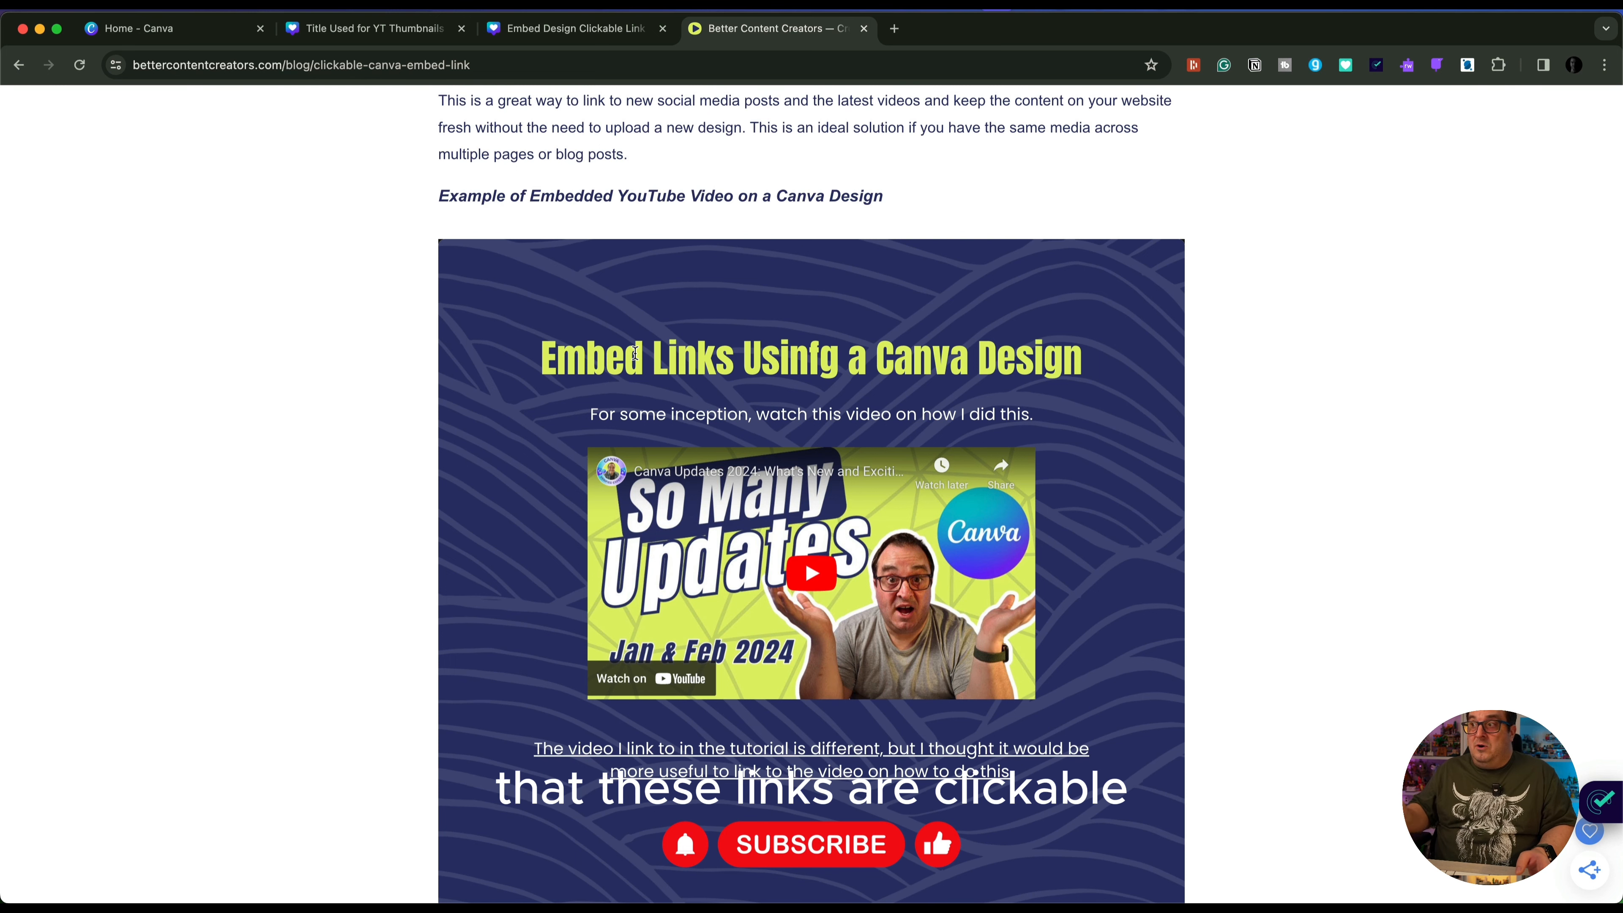
scroll(727, 579, "down", 3)
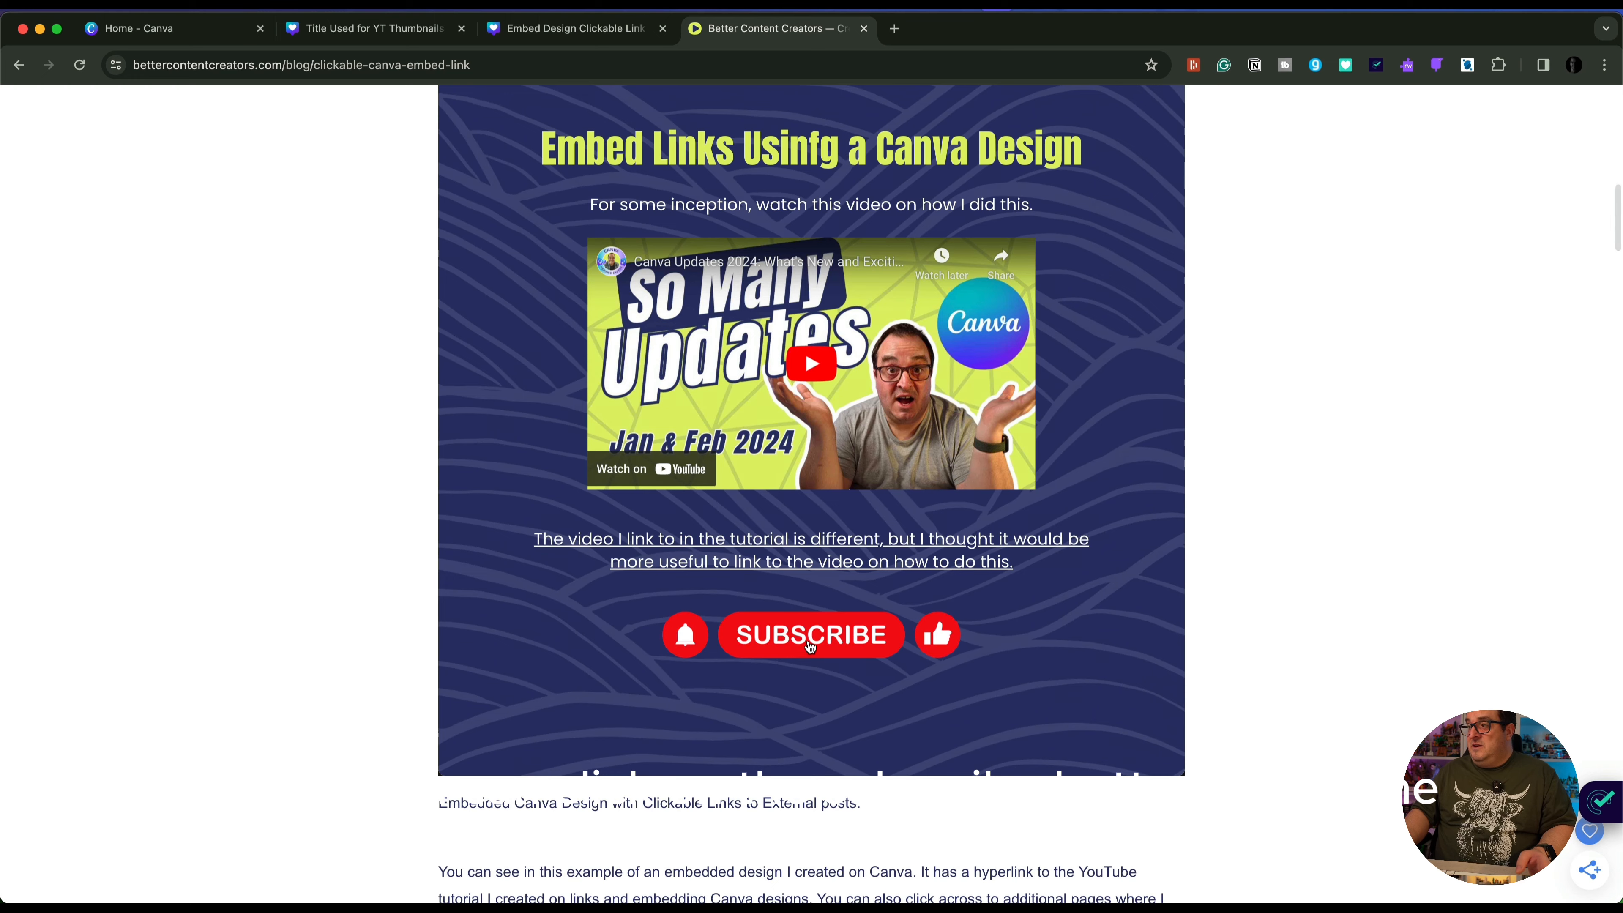
left_click(810, 647)
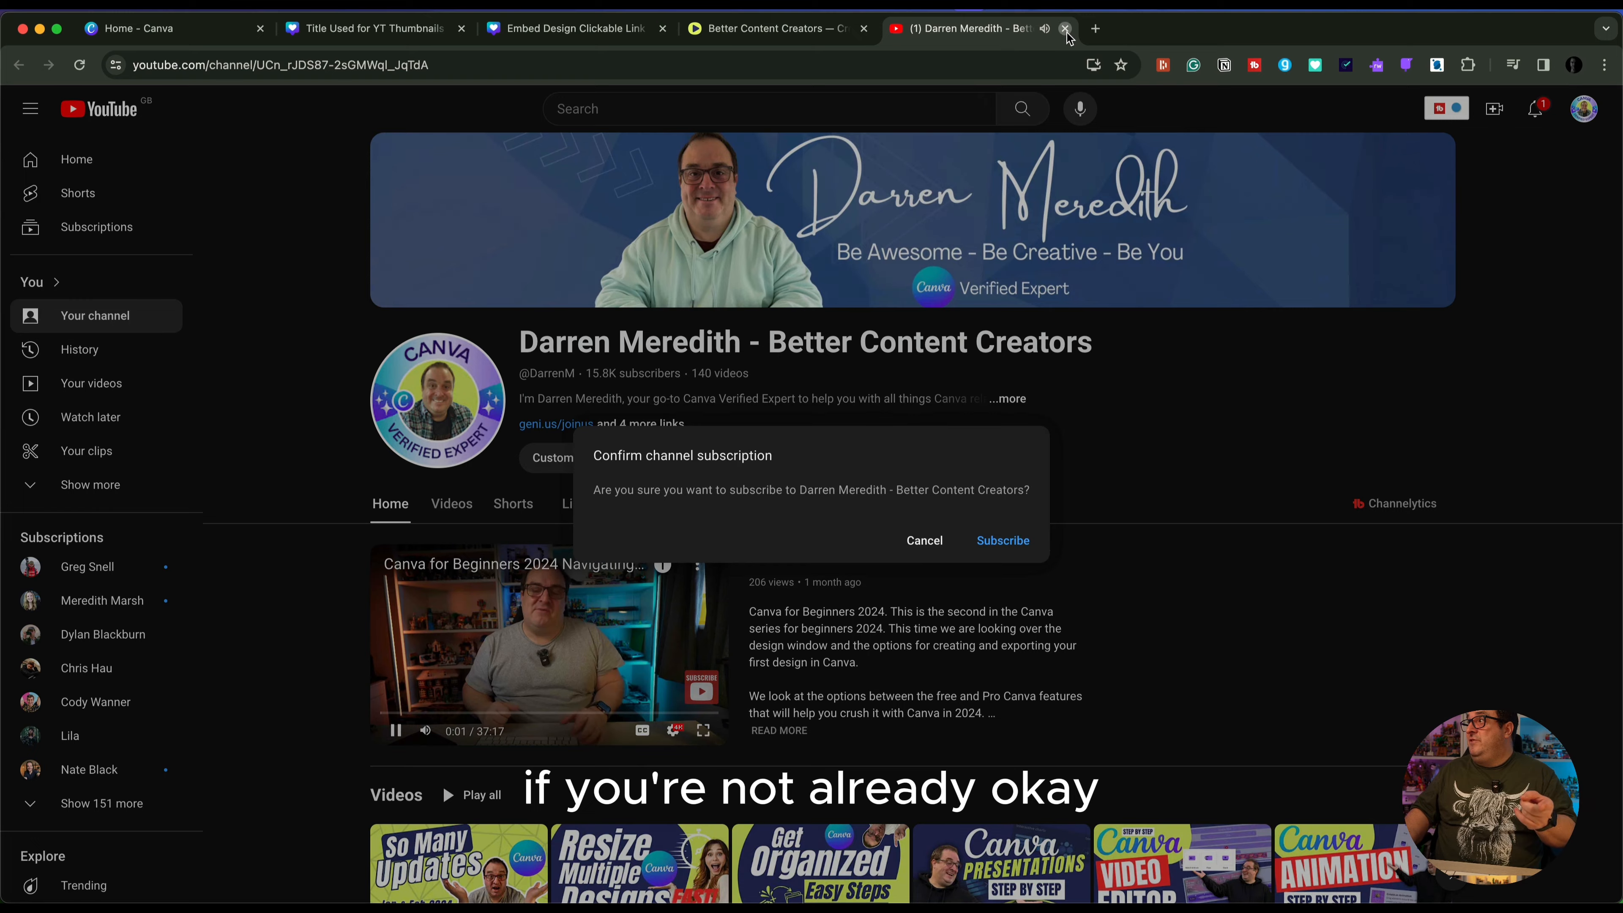
left_click(1064, 28)
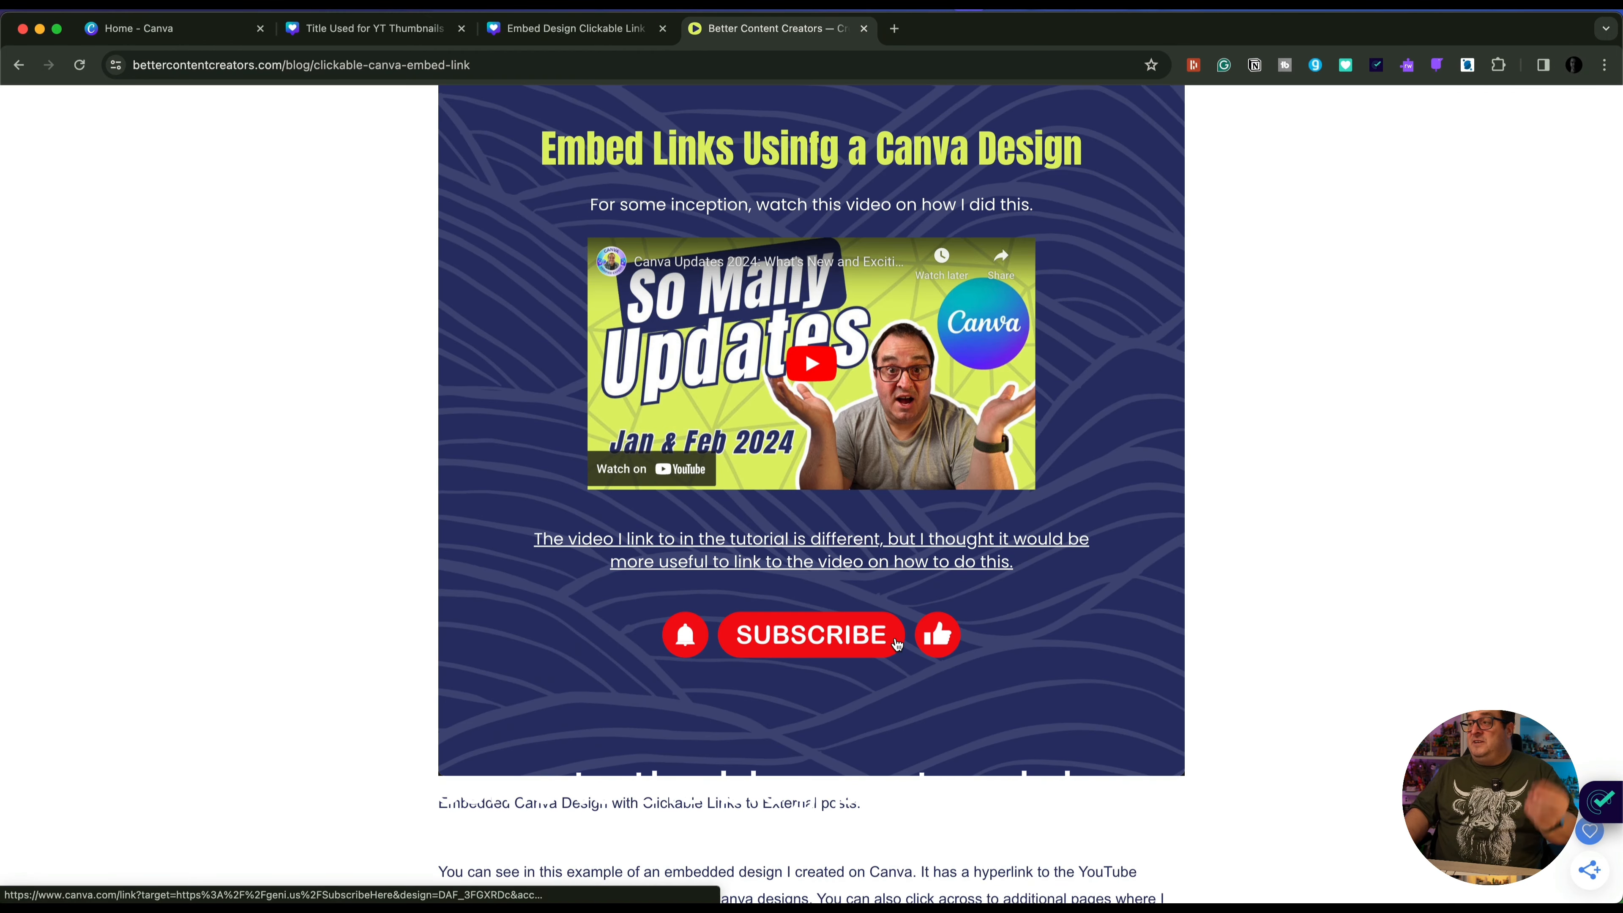
mouse_move(1094, 651)
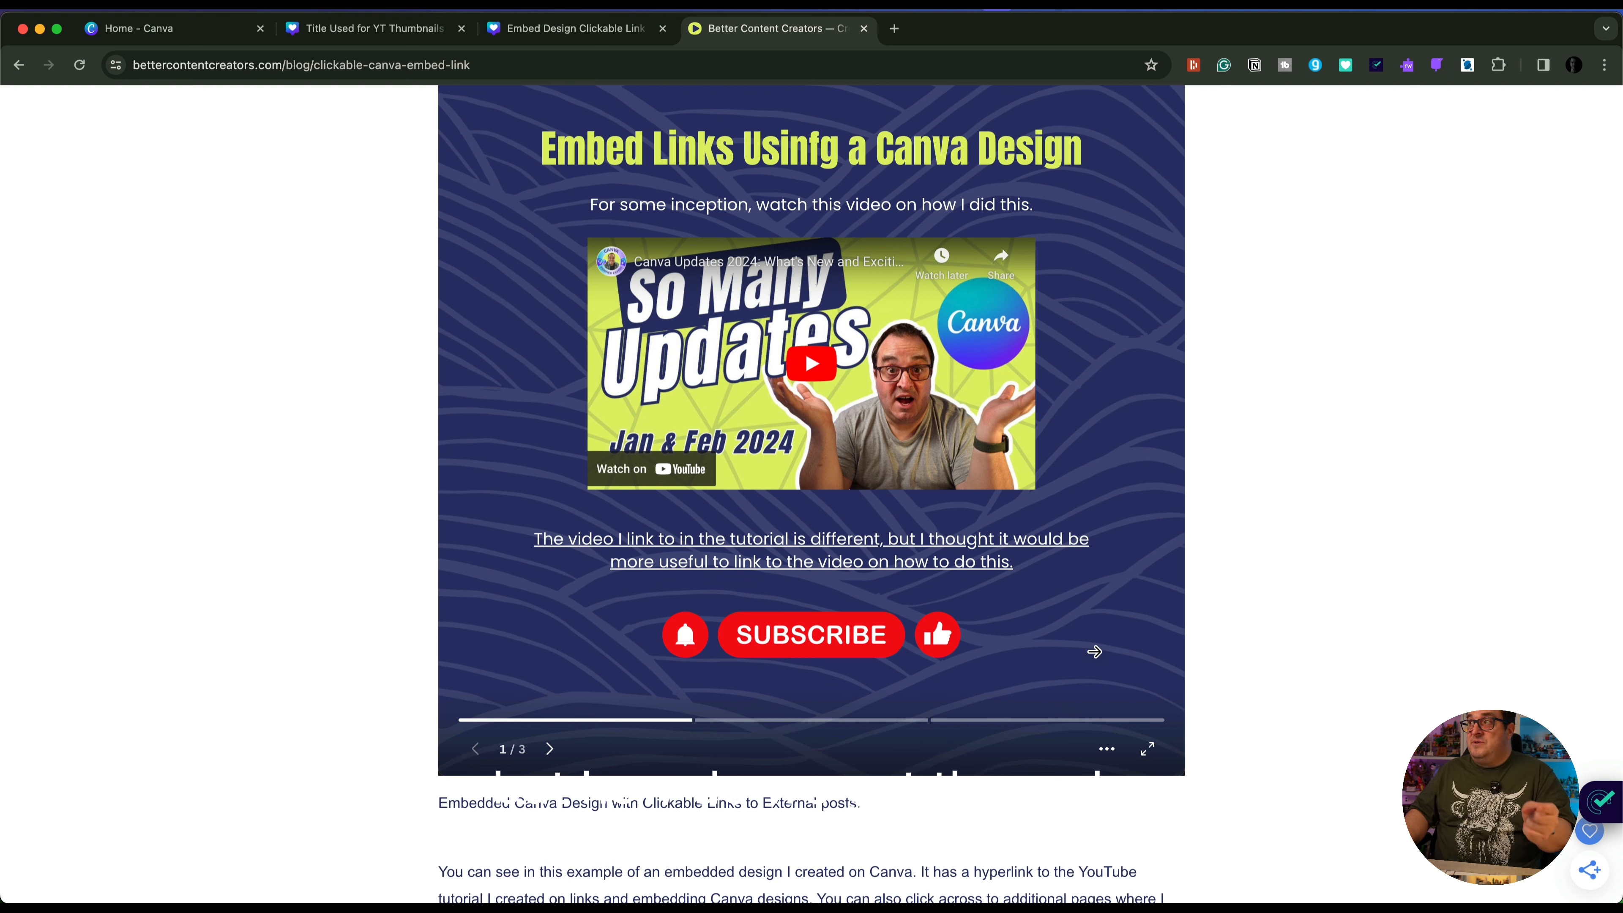
Switch to the clickable link design and examine its HTML embed code and smart embed link among the sharing options
left_click(530, 36)
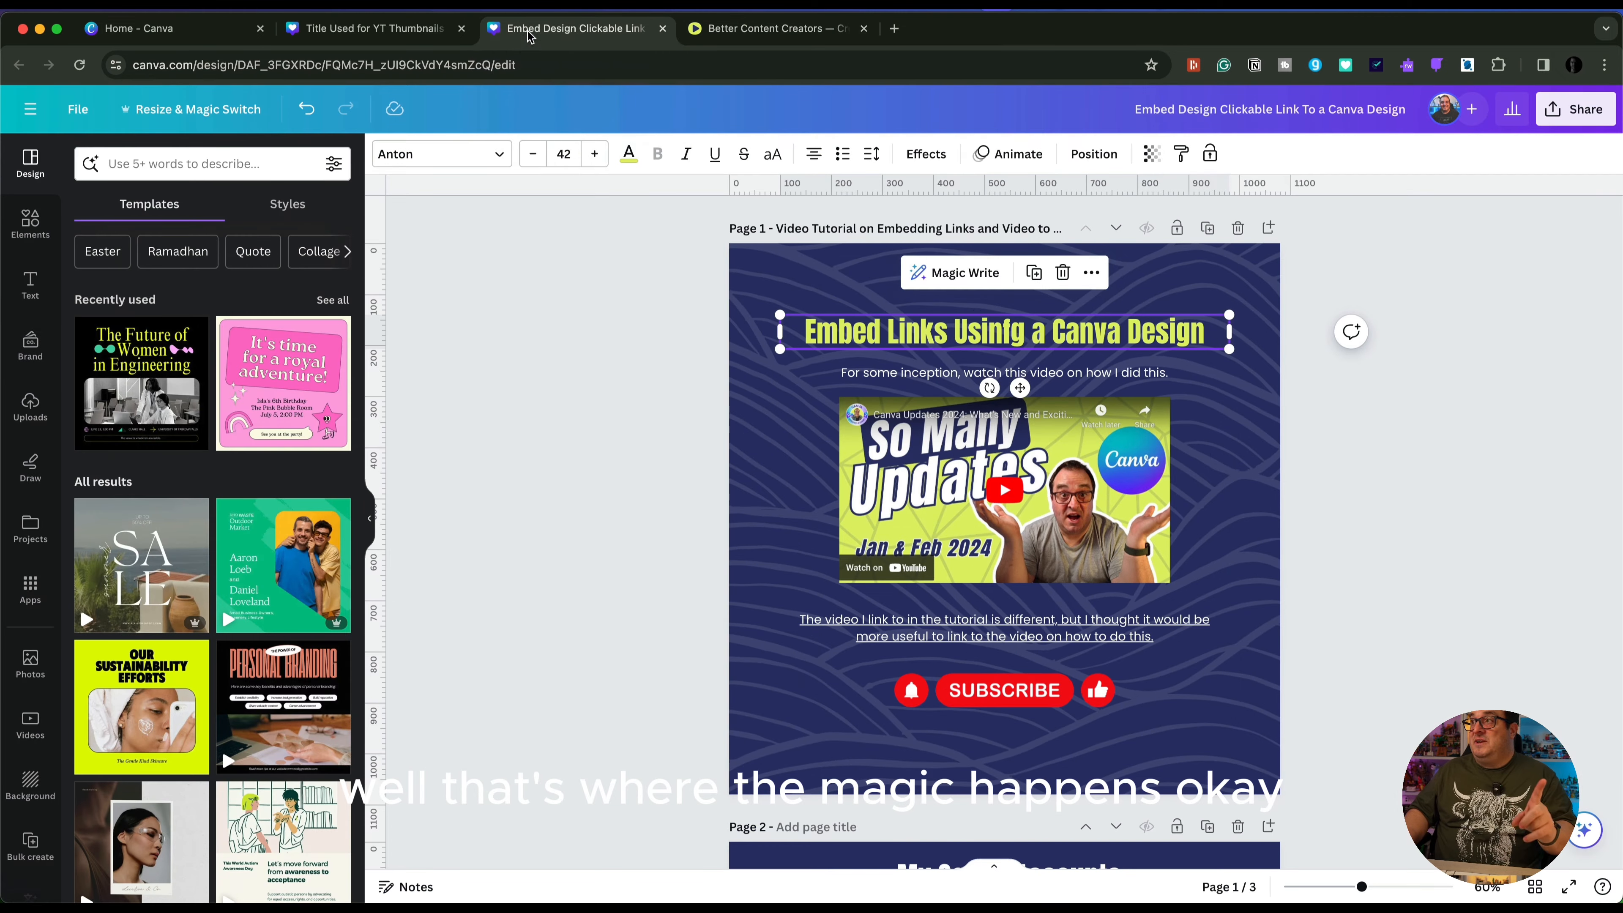
left_click(1406, 361)
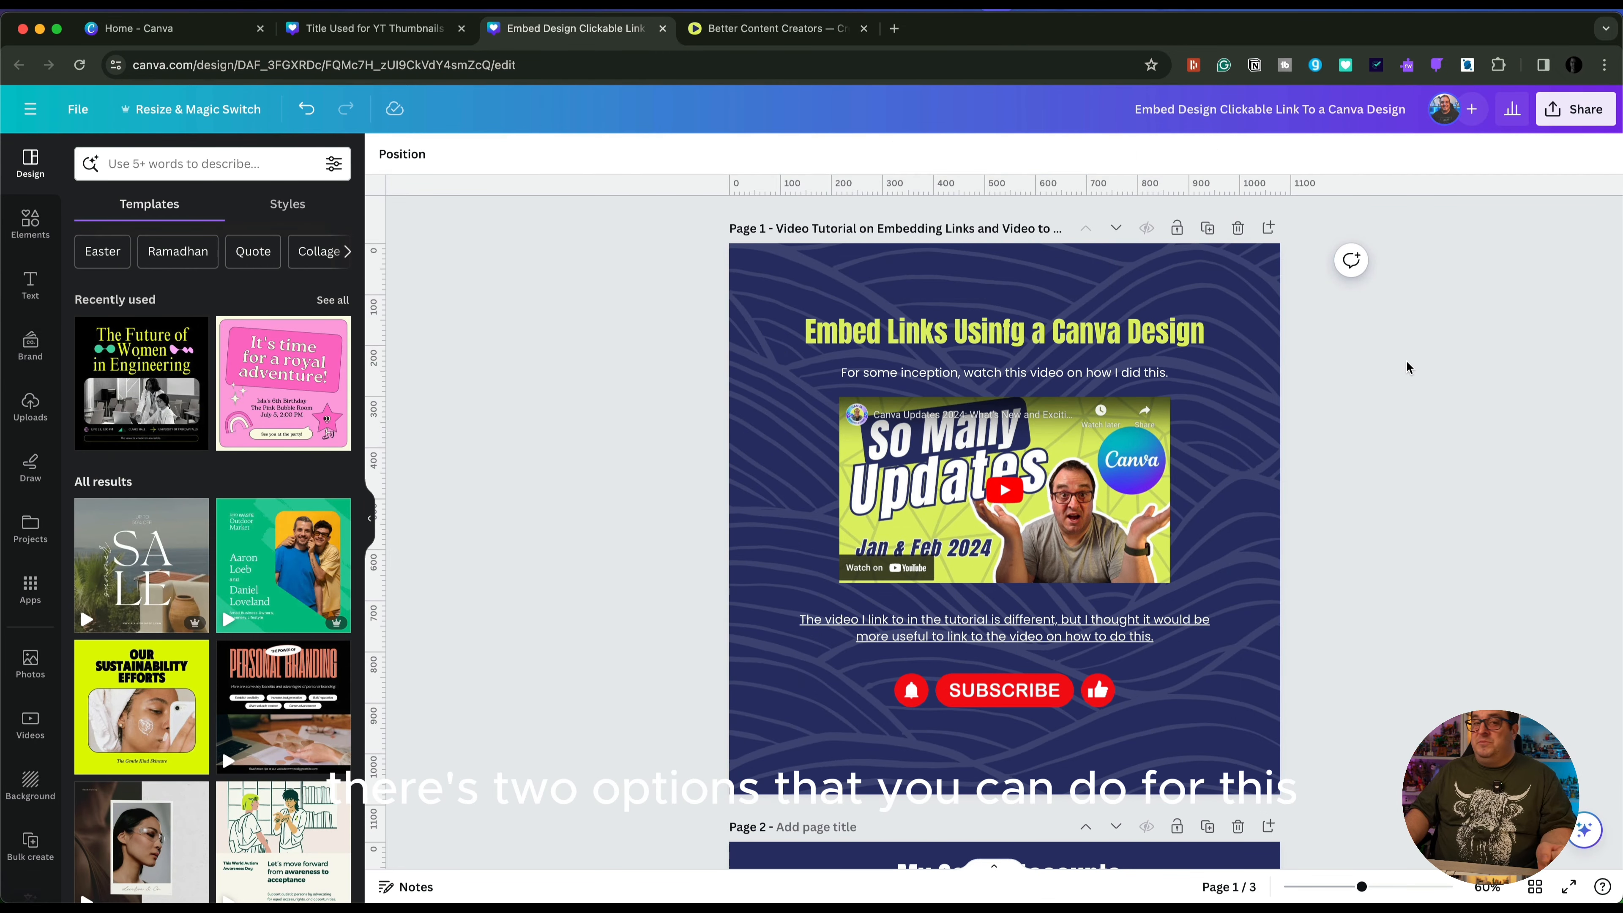
left_click(1576, 110)
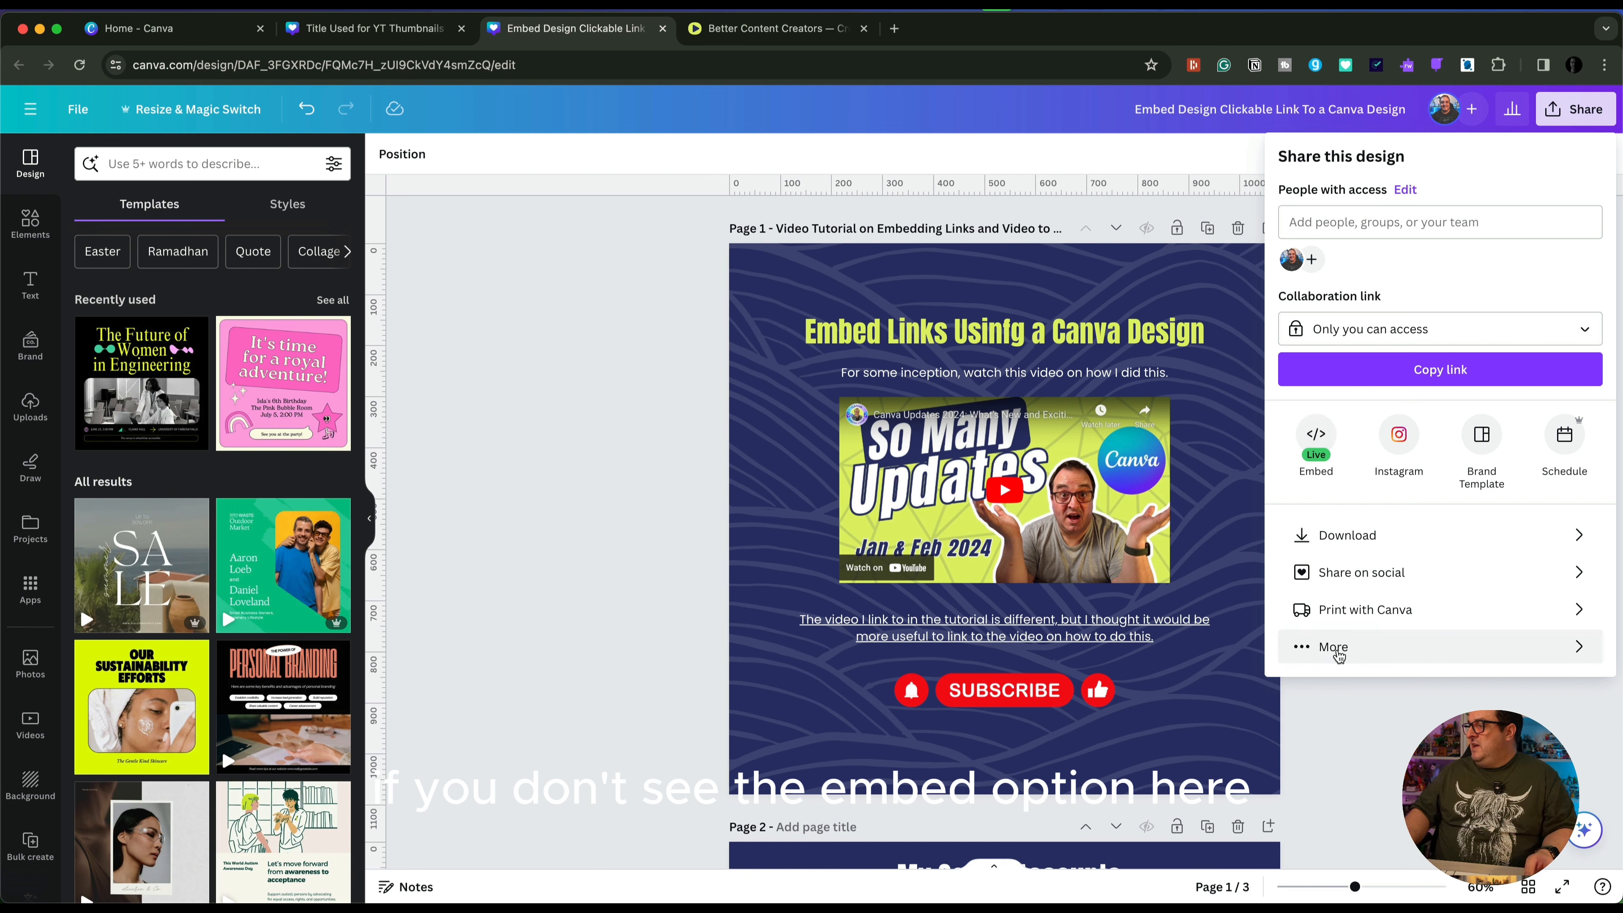
left_click(1339, 653)
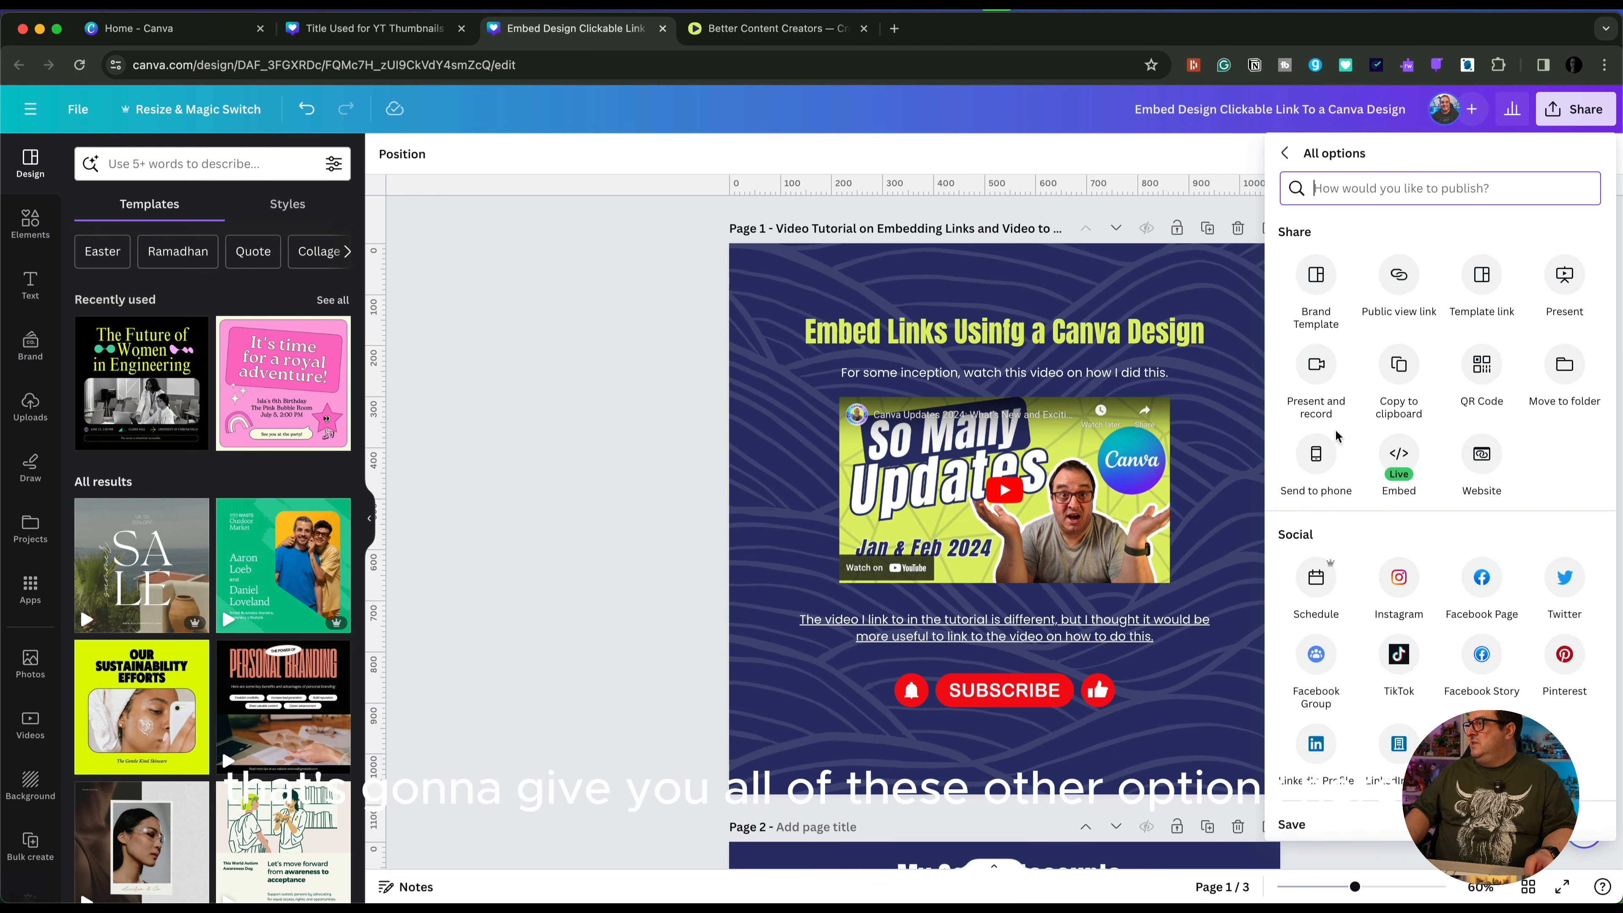
left_click(1400, 455)
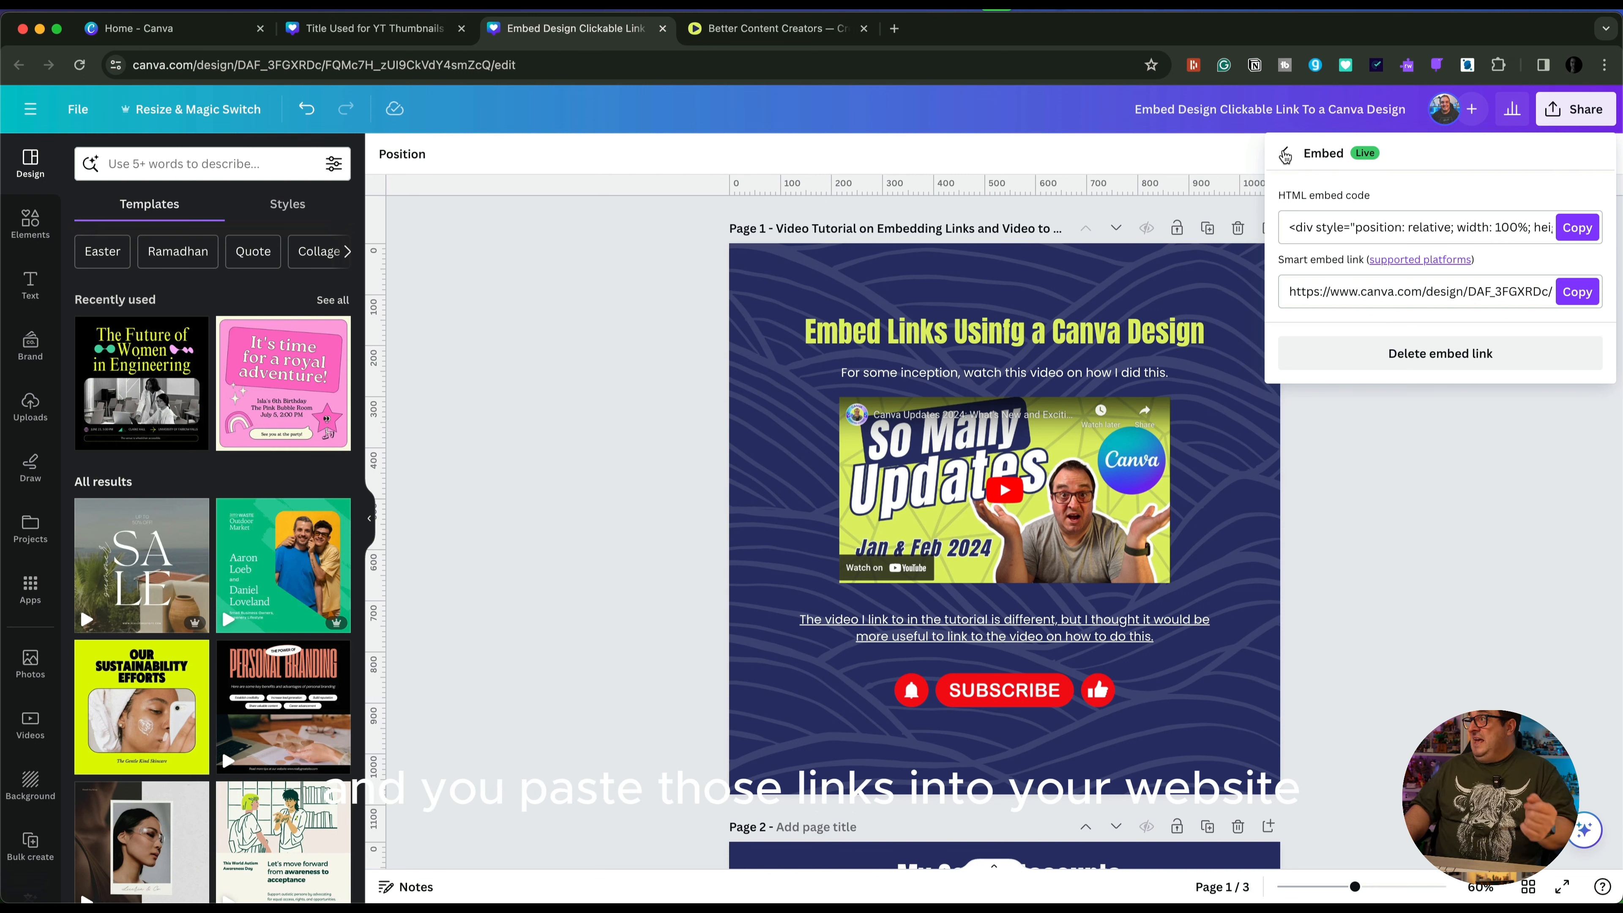
left_click(1394, 433)
Examine the link settings of the Subscribe graphic on page 1 and close them
left_click(981, 703)
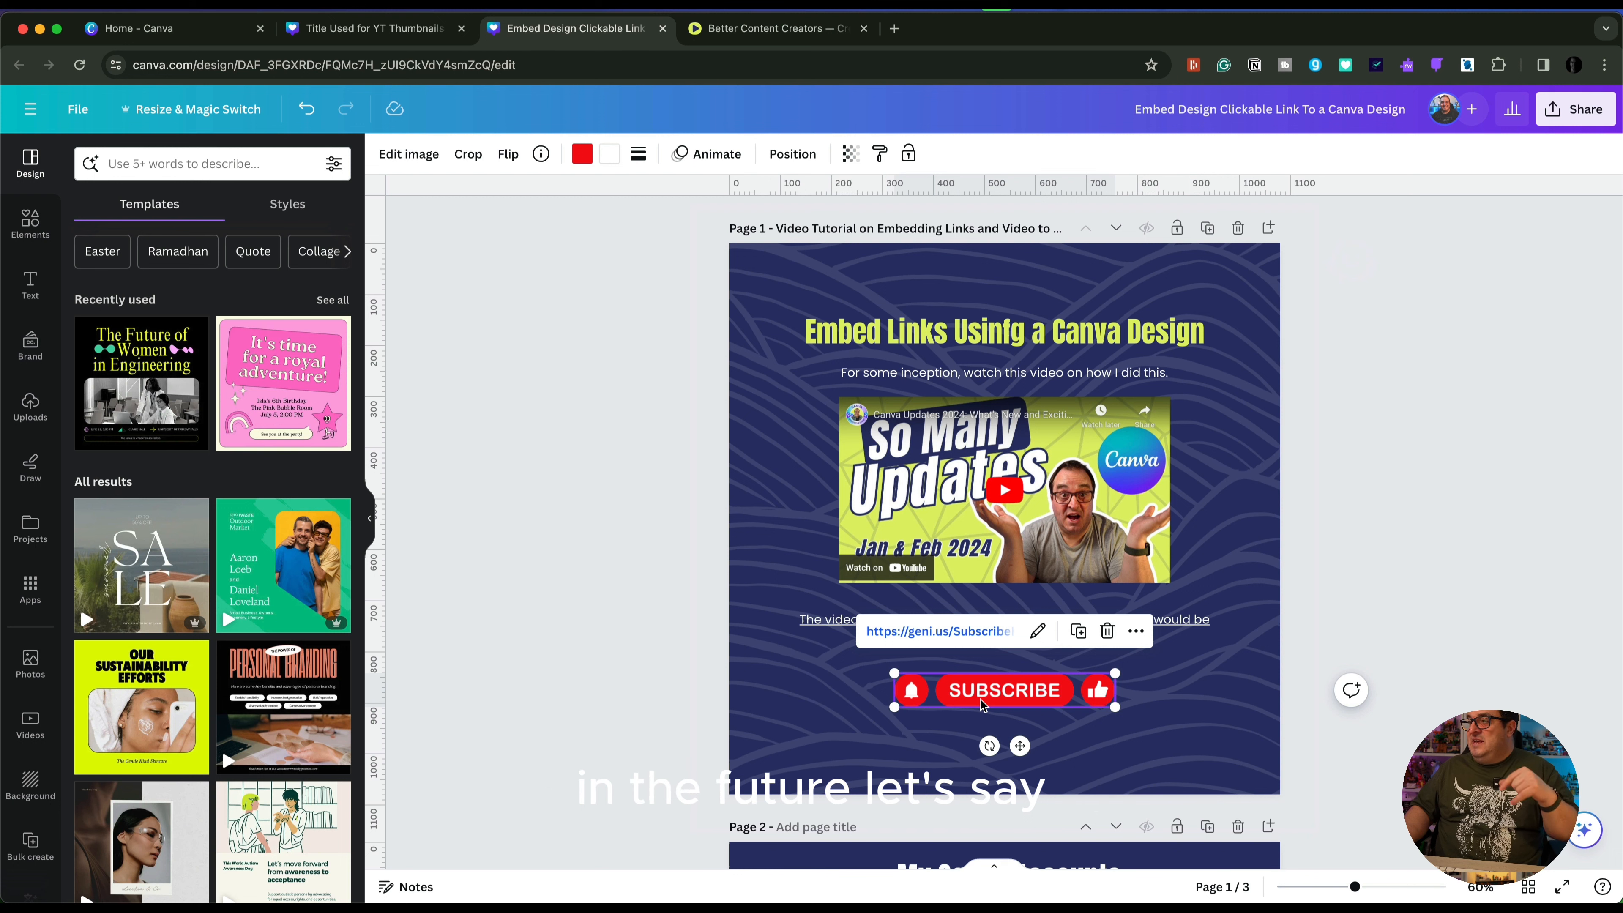
left_click(1037, 633)
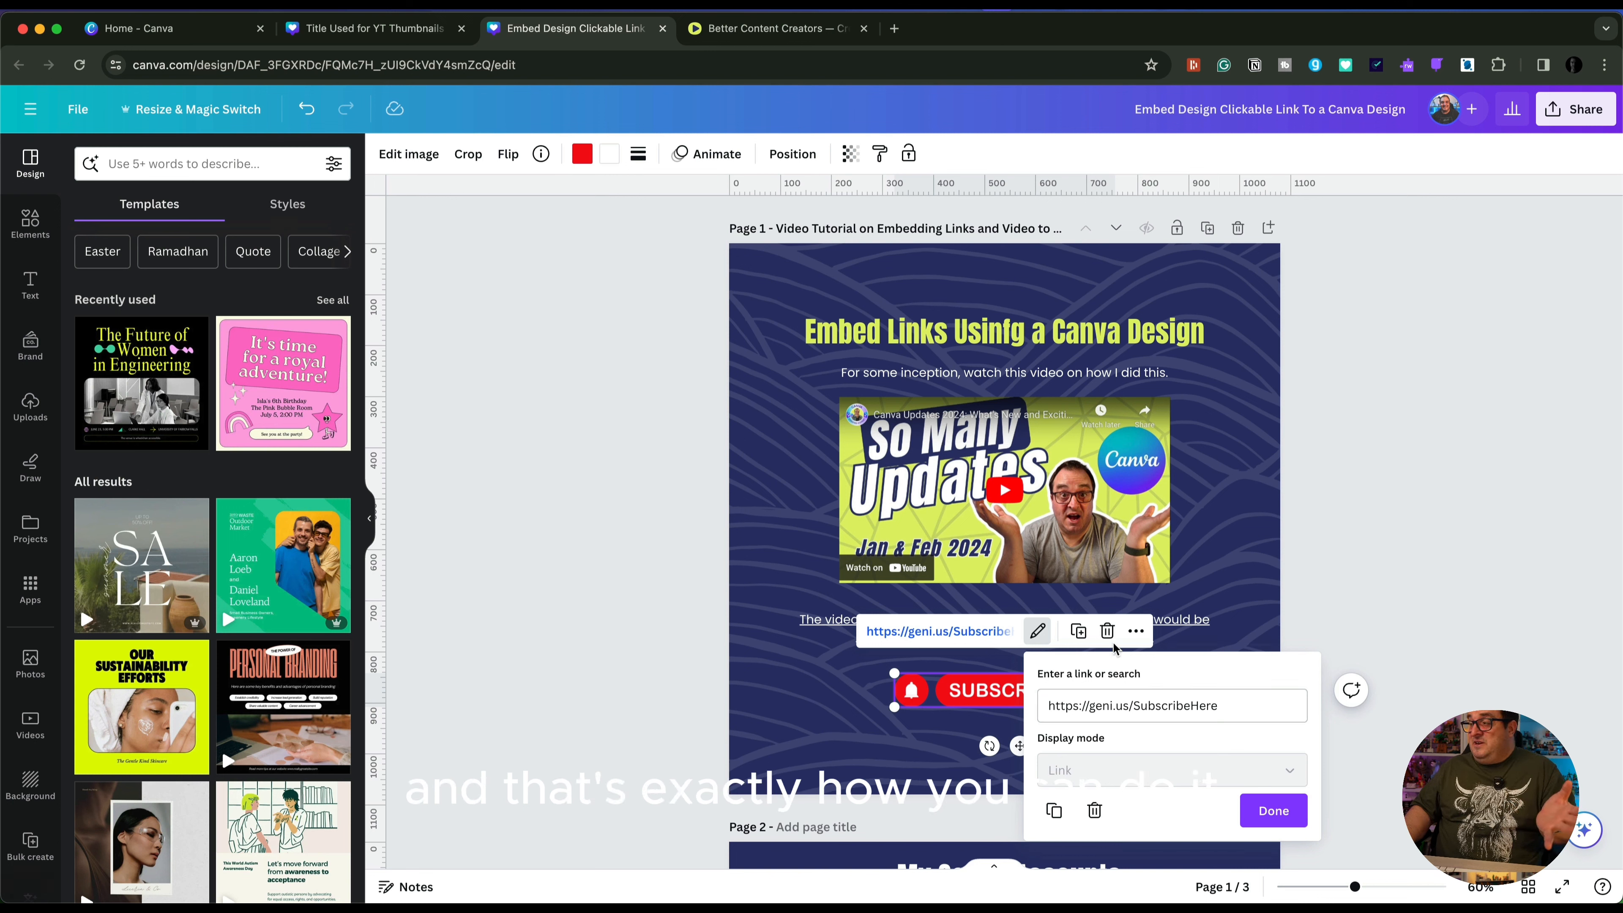
left_click(1255, 615)
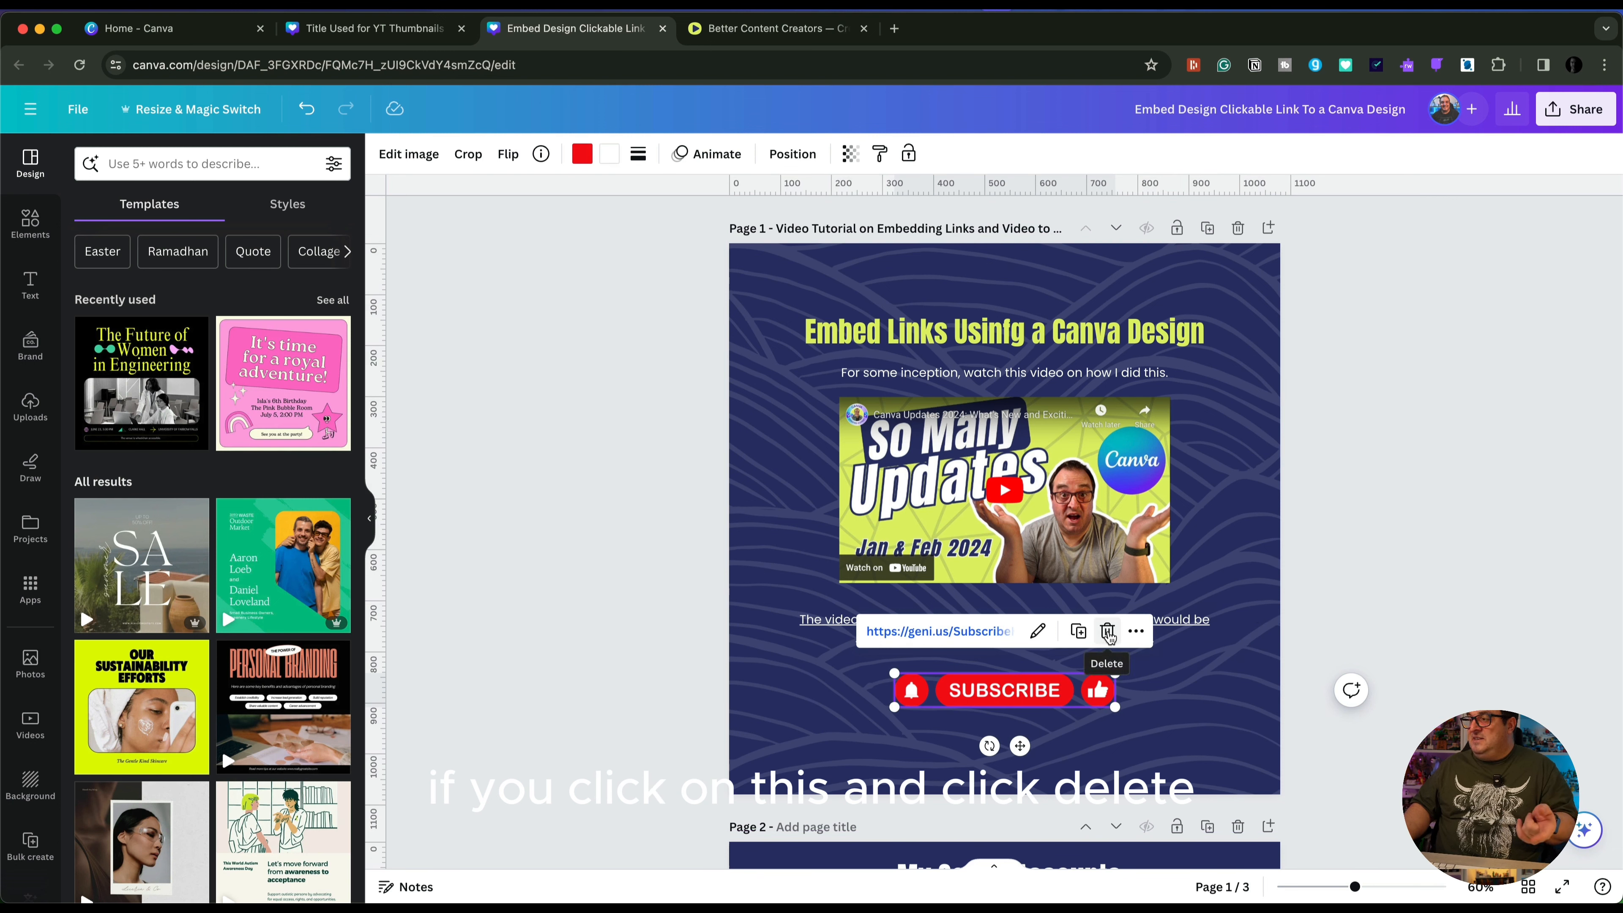
Delete the Subscribe graphic from page 1 and undo the deletion
left_click(1107, 631)
key("super+z")
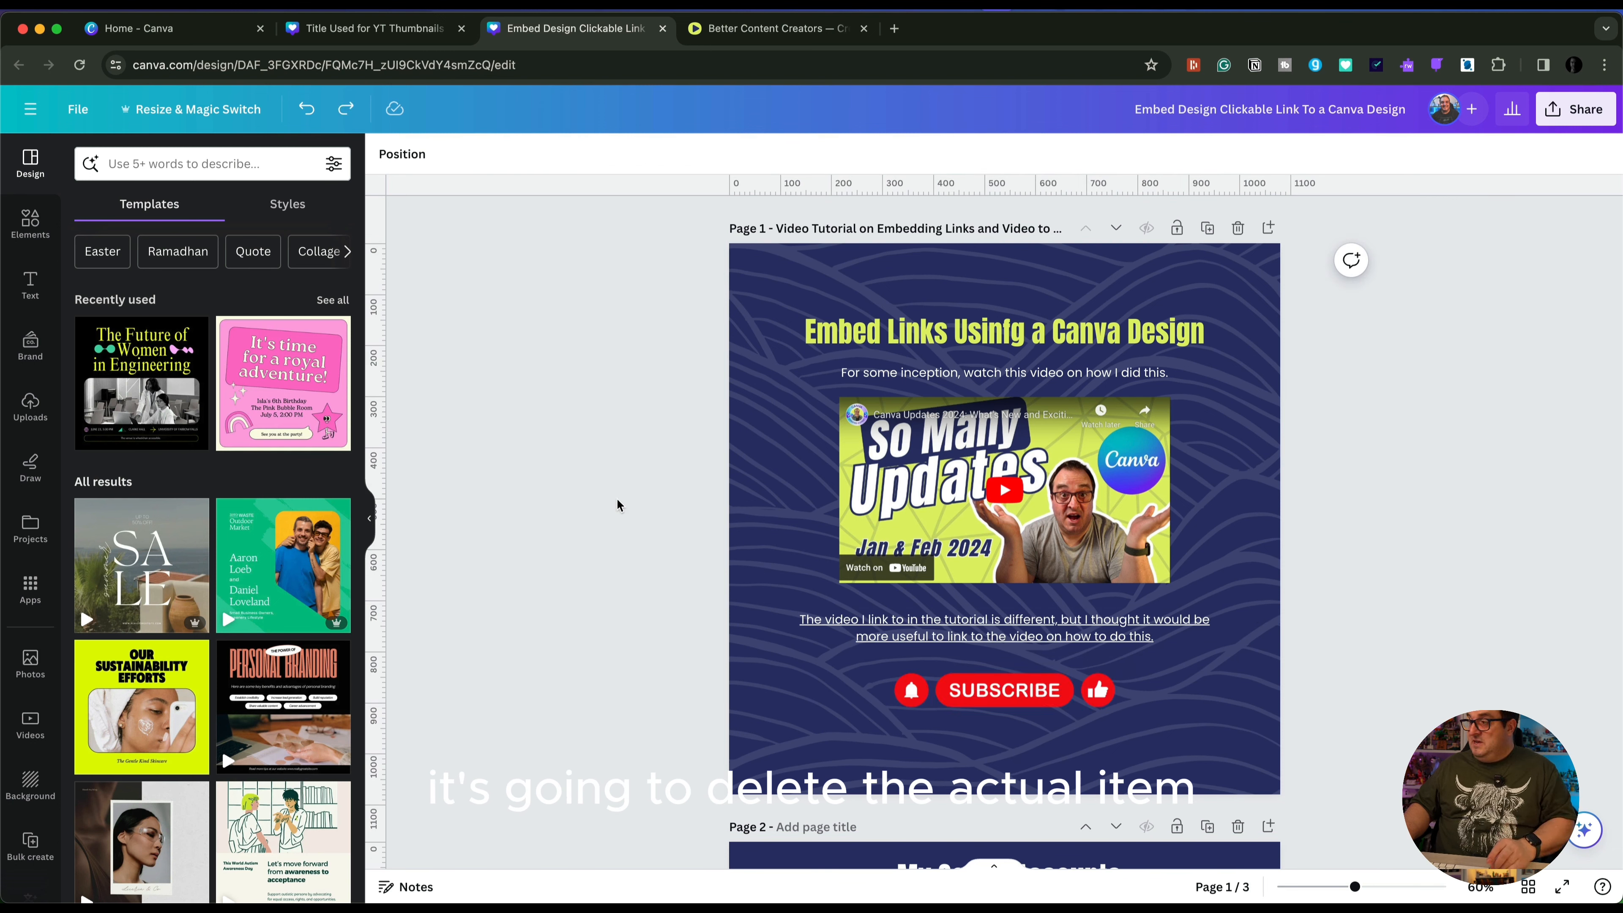
Select the Subscribe graphic on page 1 and open its additional options to find the link editing command
left_click(1021, 697)
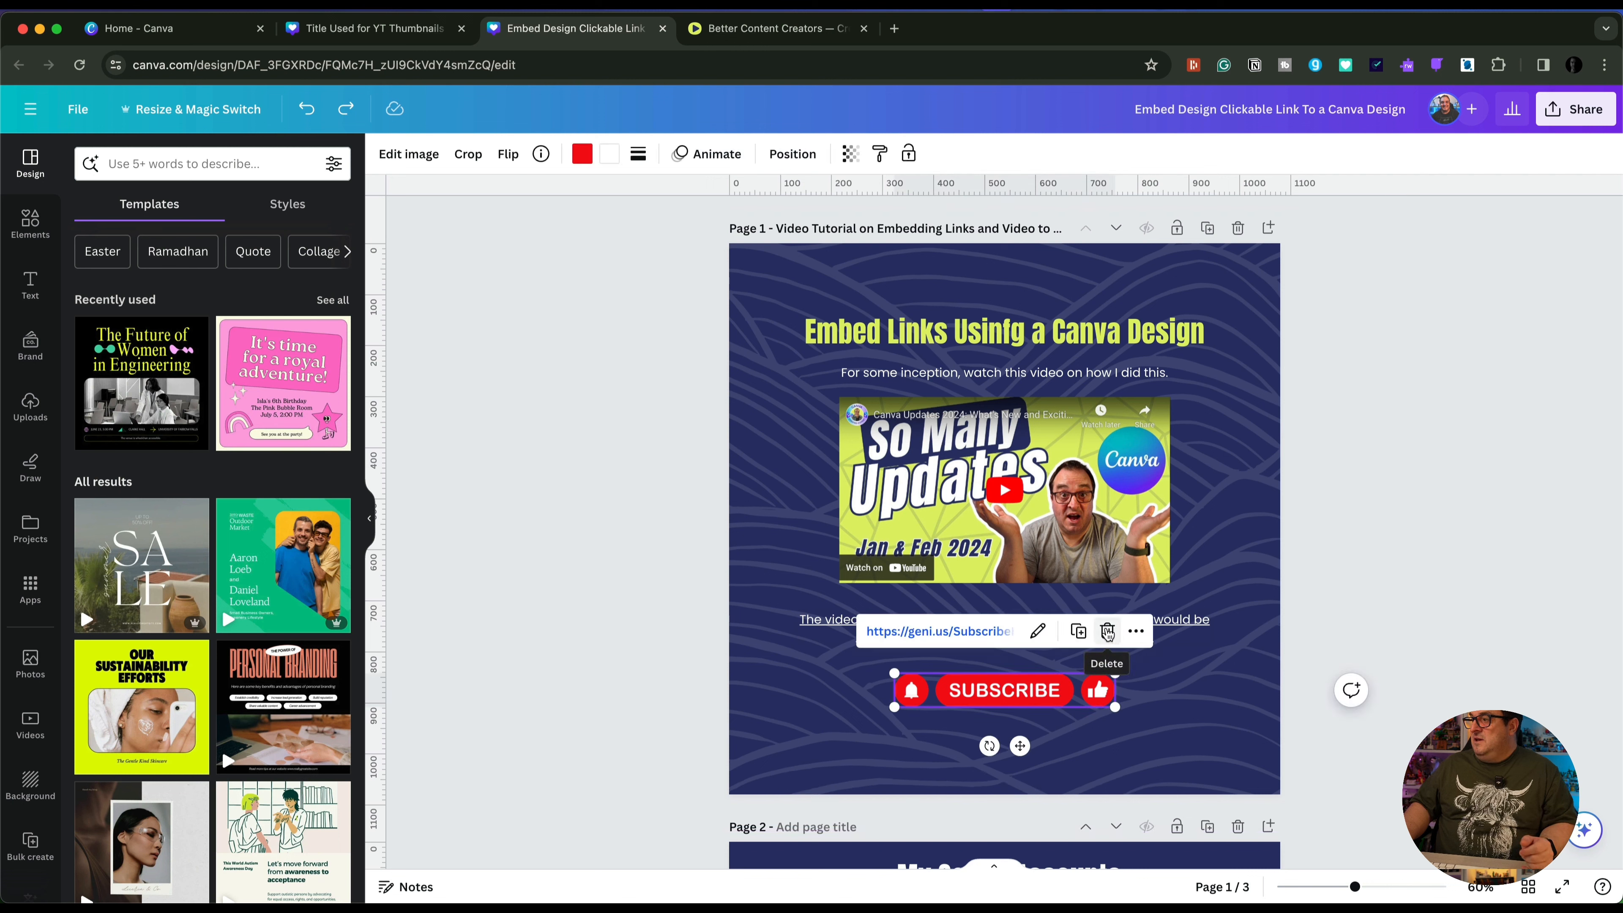
left_click(1136, 631)
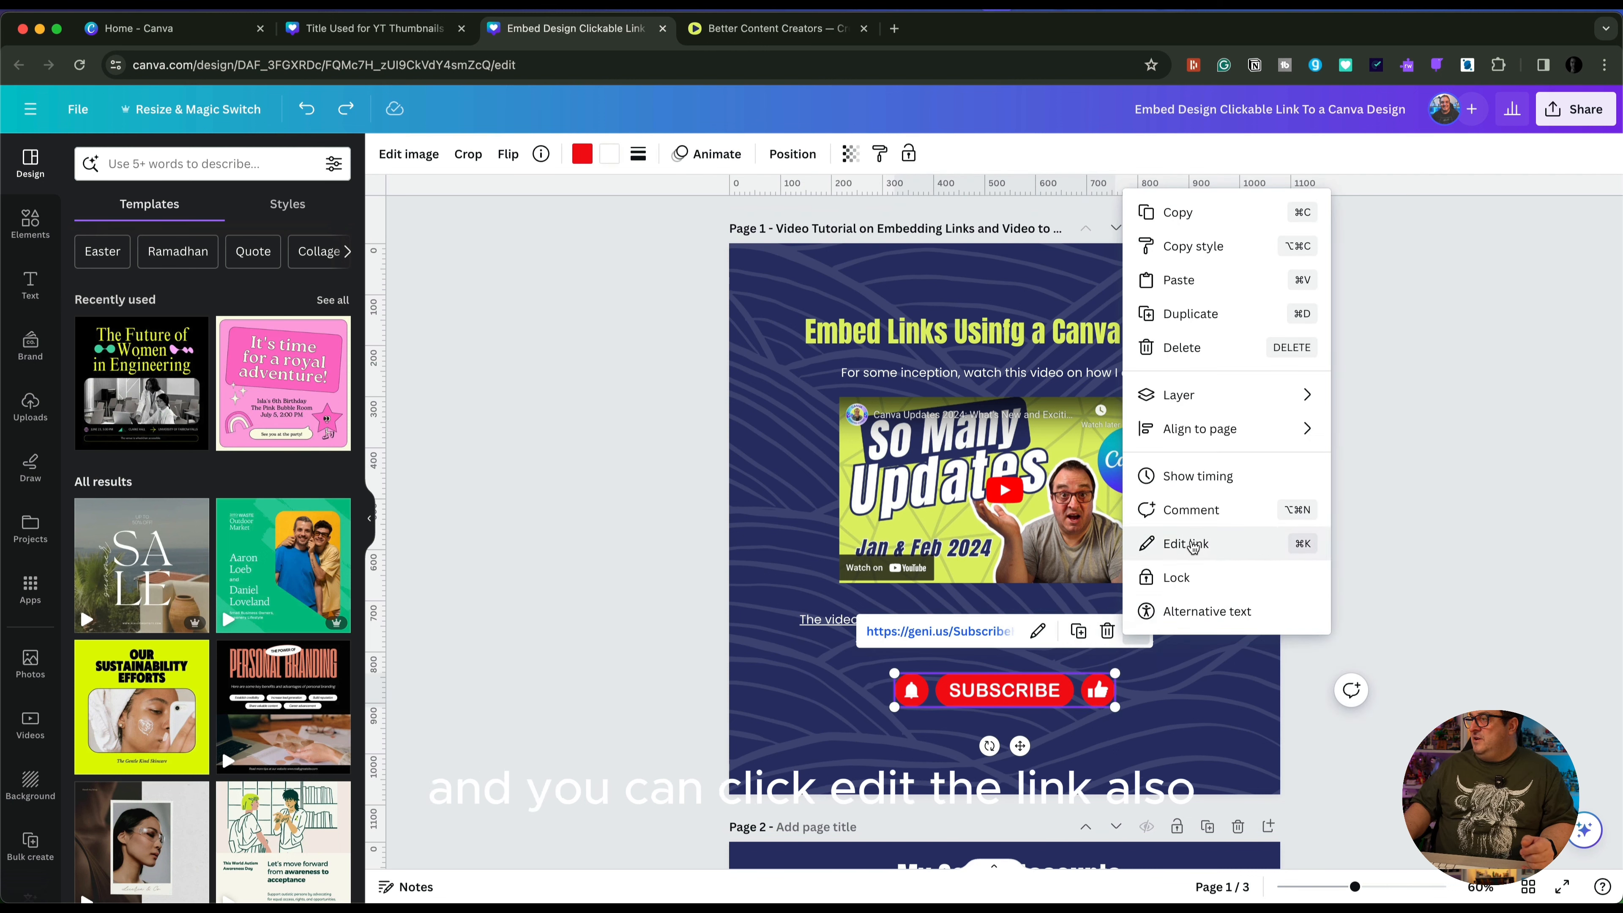